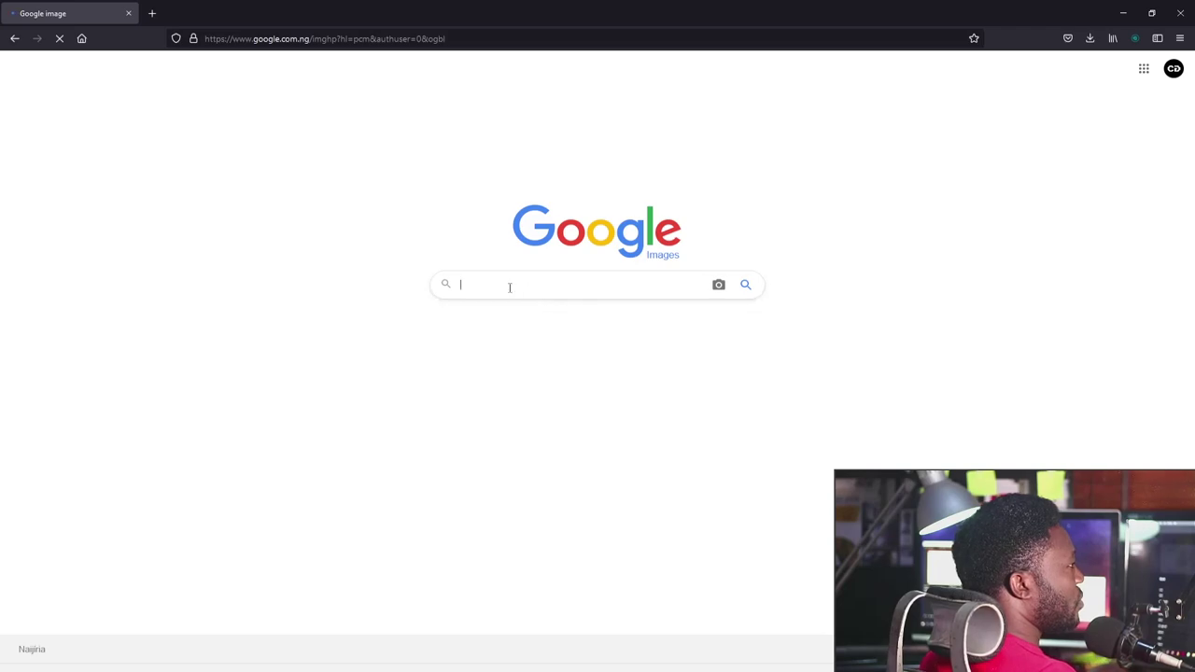
Search Google Images for "heart vector".
left_click(494, 286)
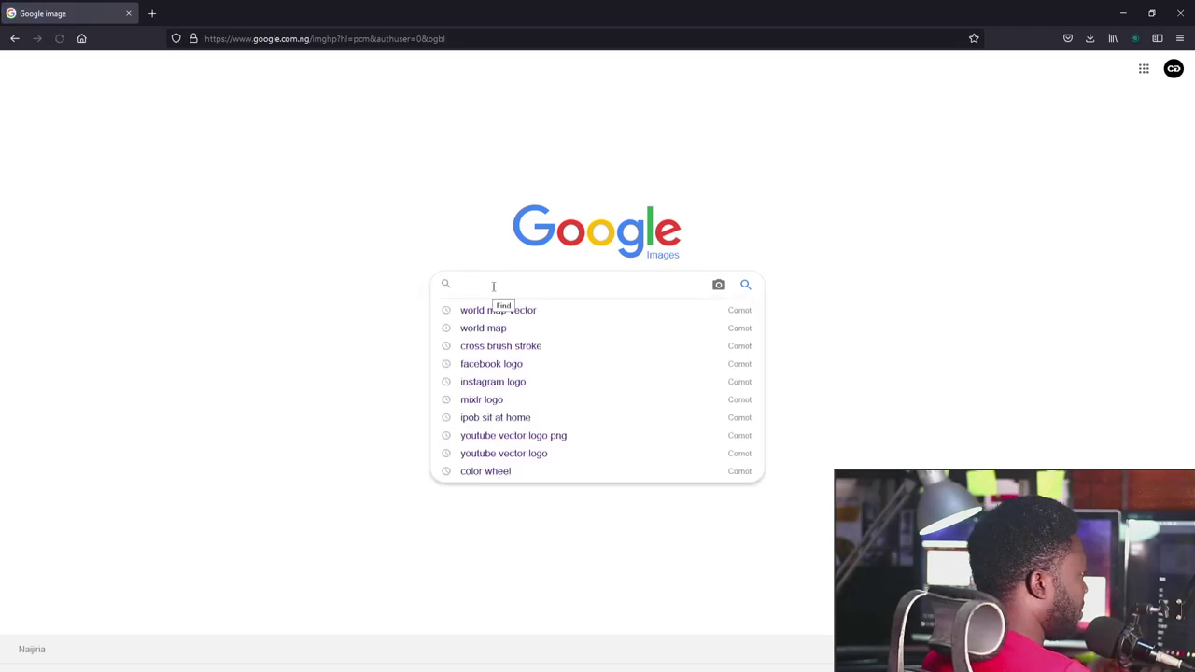
type("heart")
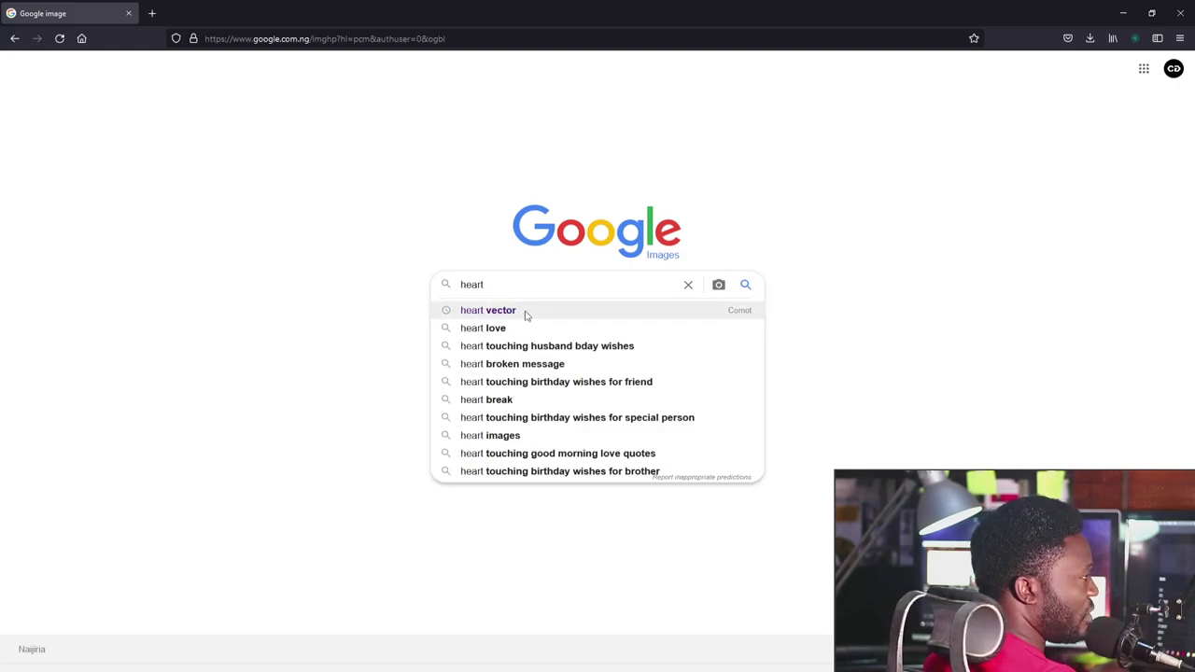
left_click(526, 314)
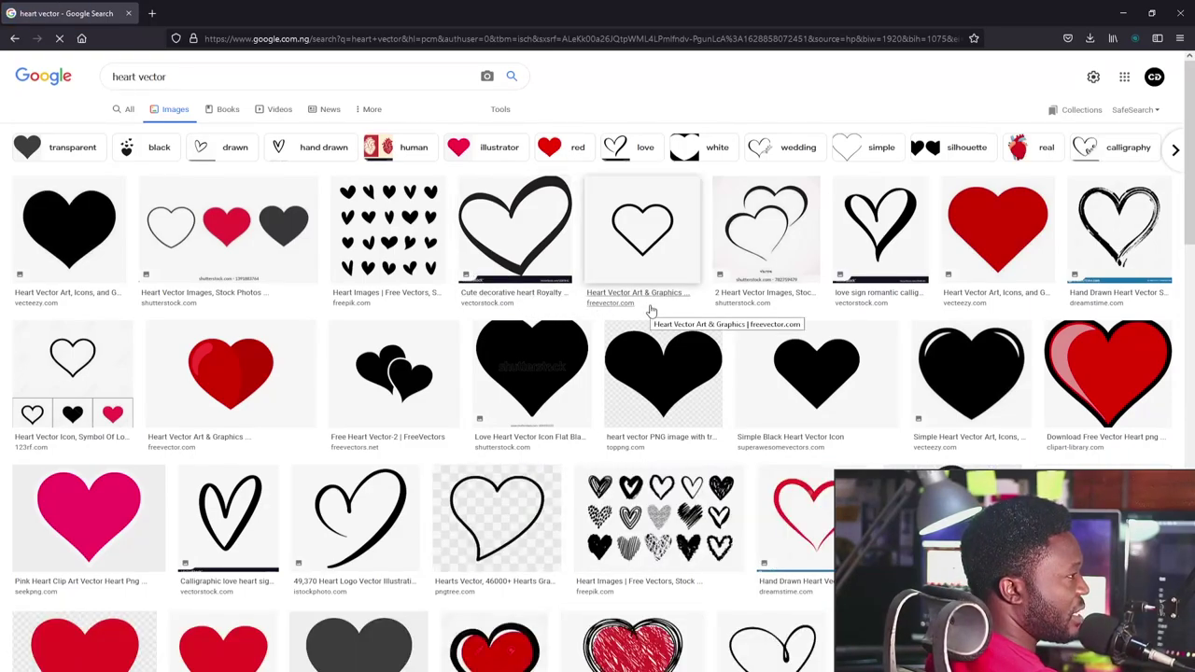
Browse the heart results, preview the VectorStock decorative heart, and open the related open-ended brush-stroke heart.
scroll(681, 312, "down", 6)
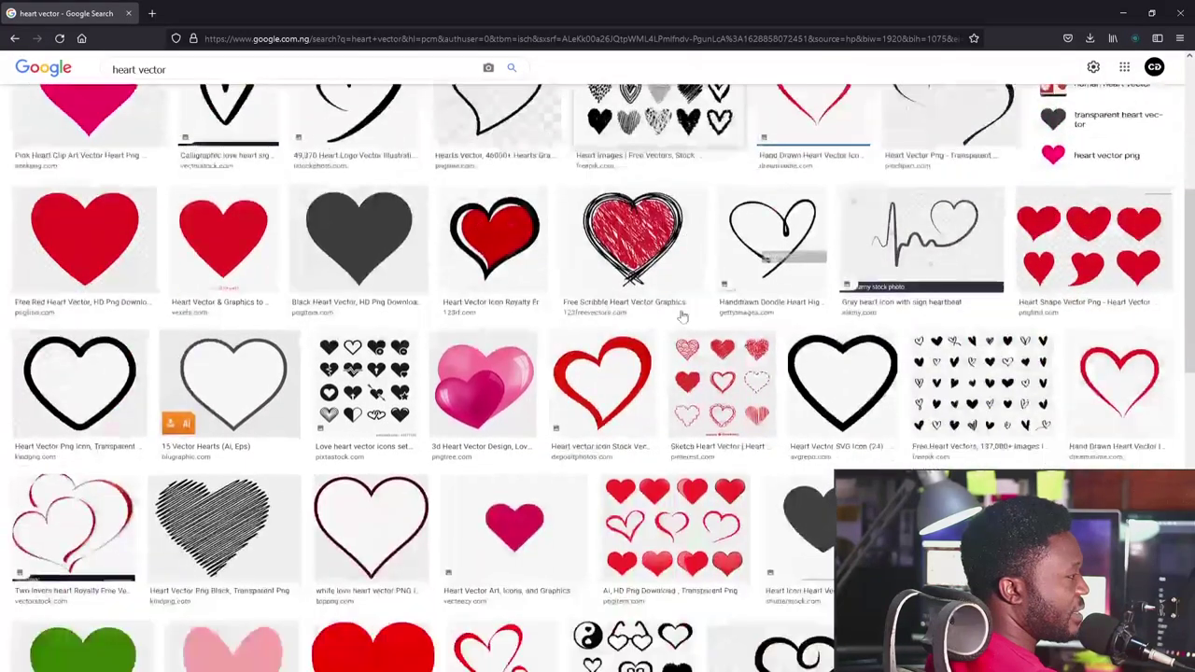
scroll(682, 318, "down", 5)
scroll(612, 255, "up", 4)
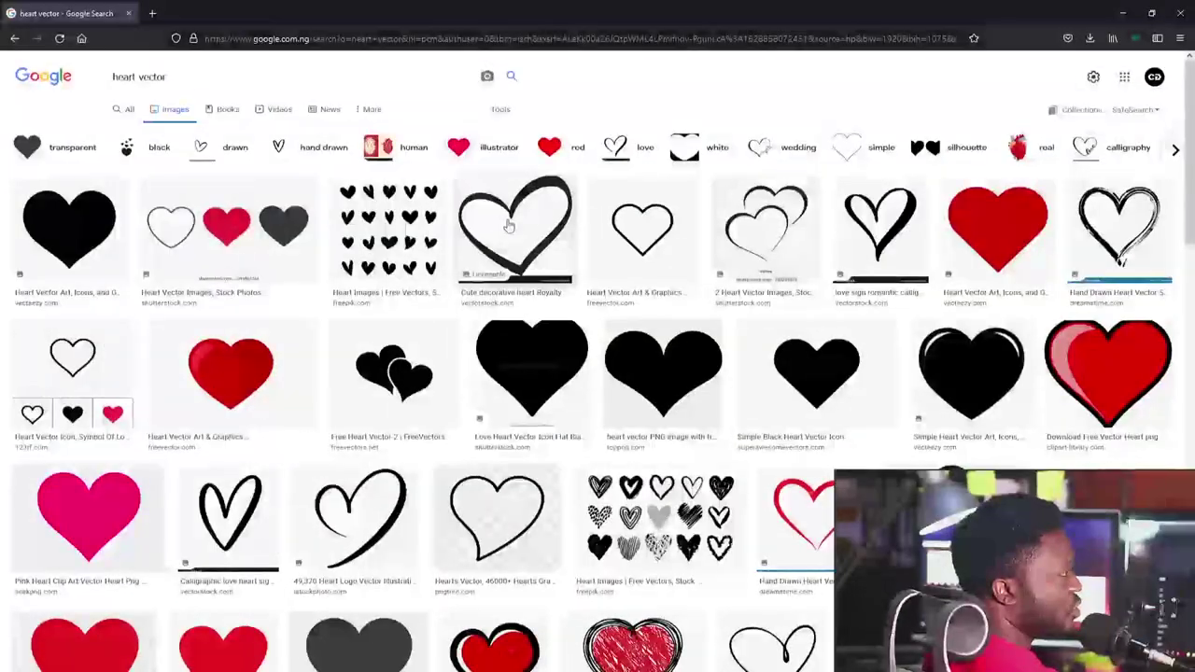
left_click(507, 224)
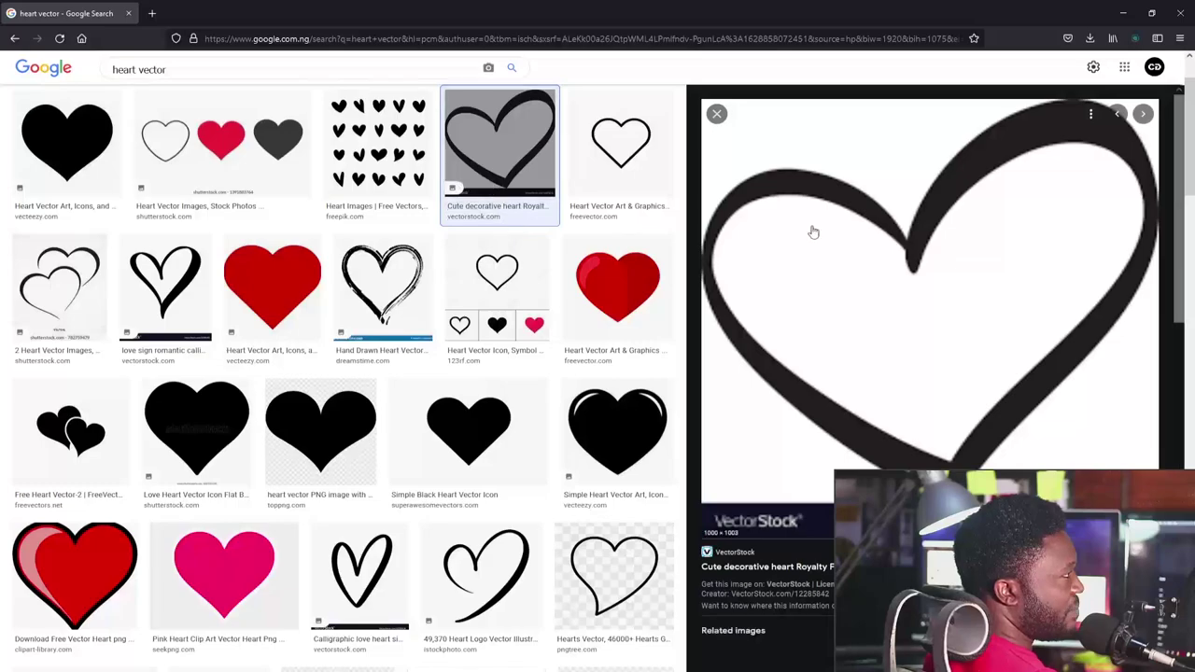
scroll(907, 359, "down", 2)
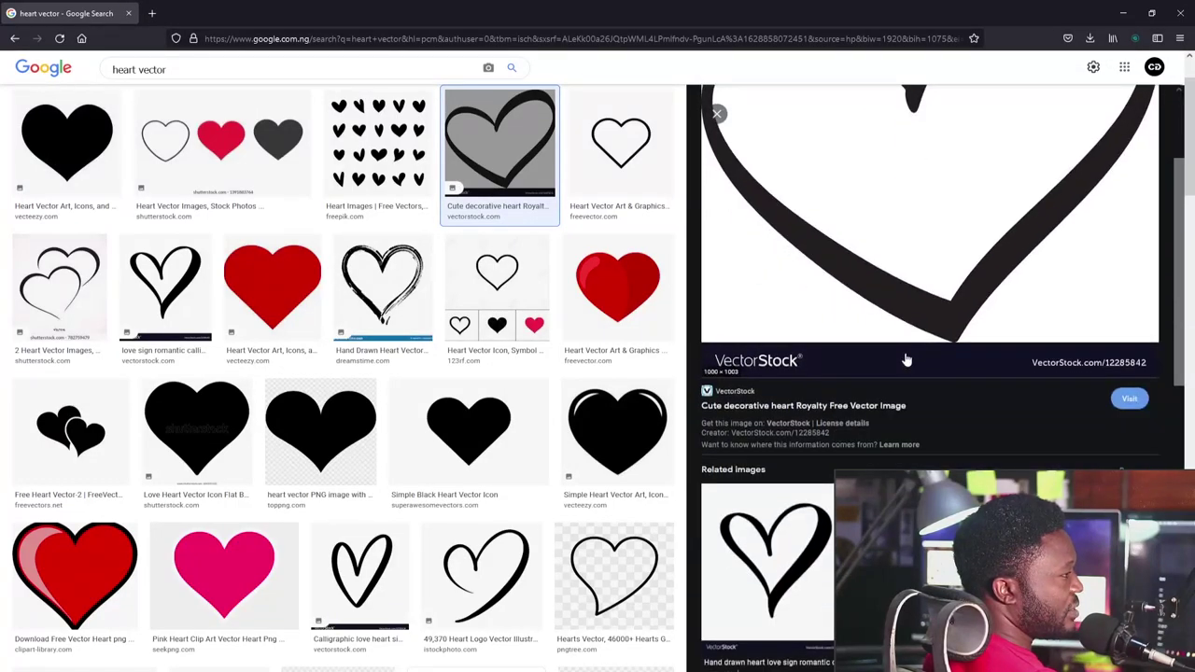
scroll(906, 360, "down", 2)
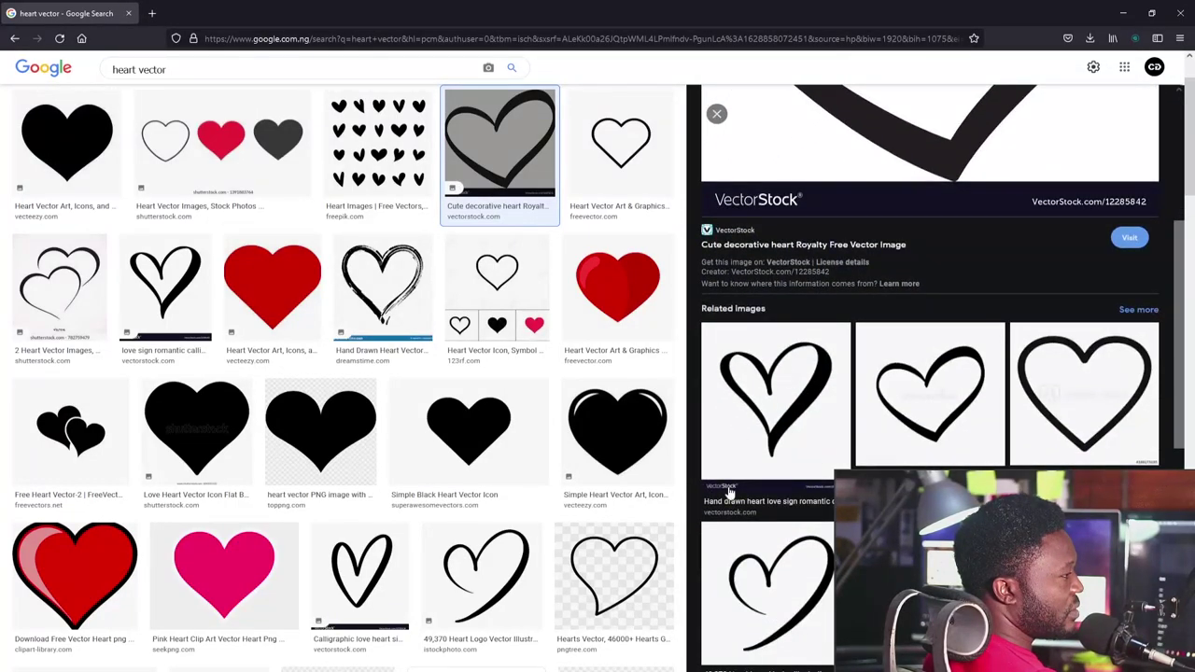
left_click(790, 585)
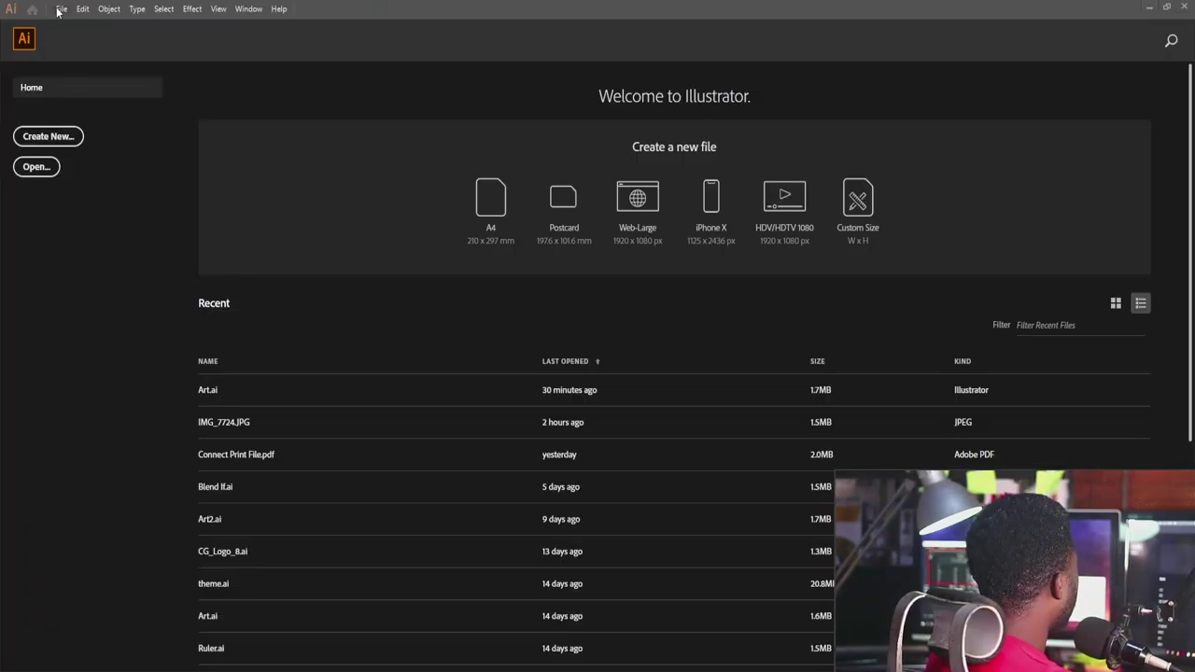
Switch to Illustrator and create a new 800 x 800 px document named Difference.
left_click(60, 9)
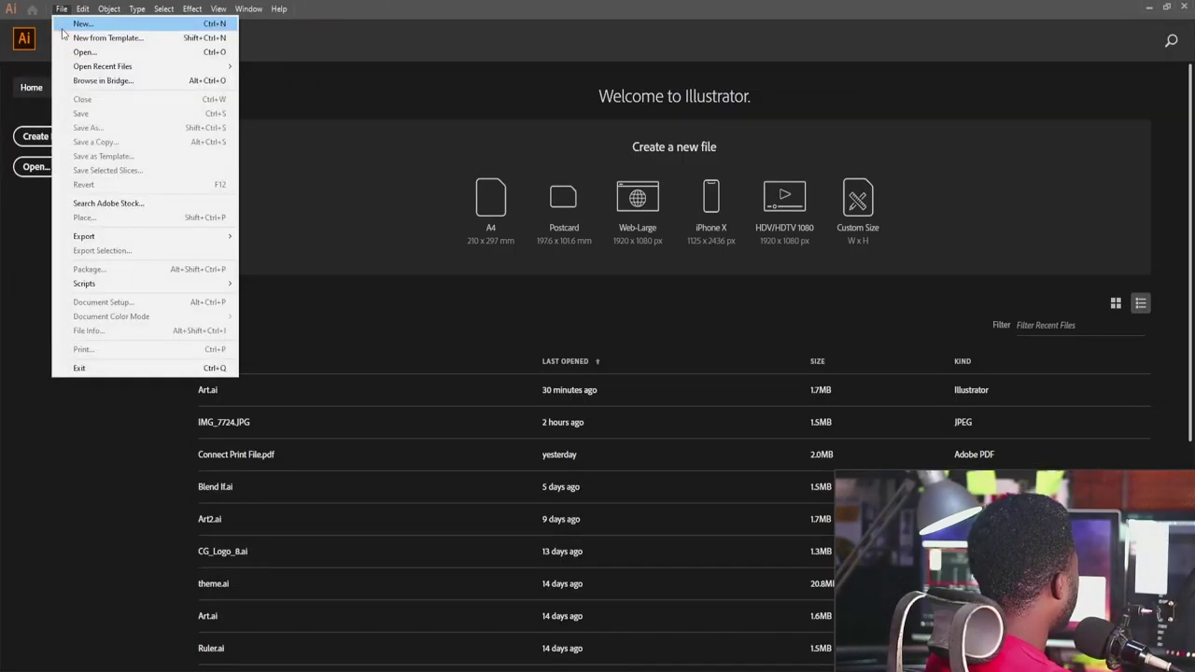
left_click(69, 25)
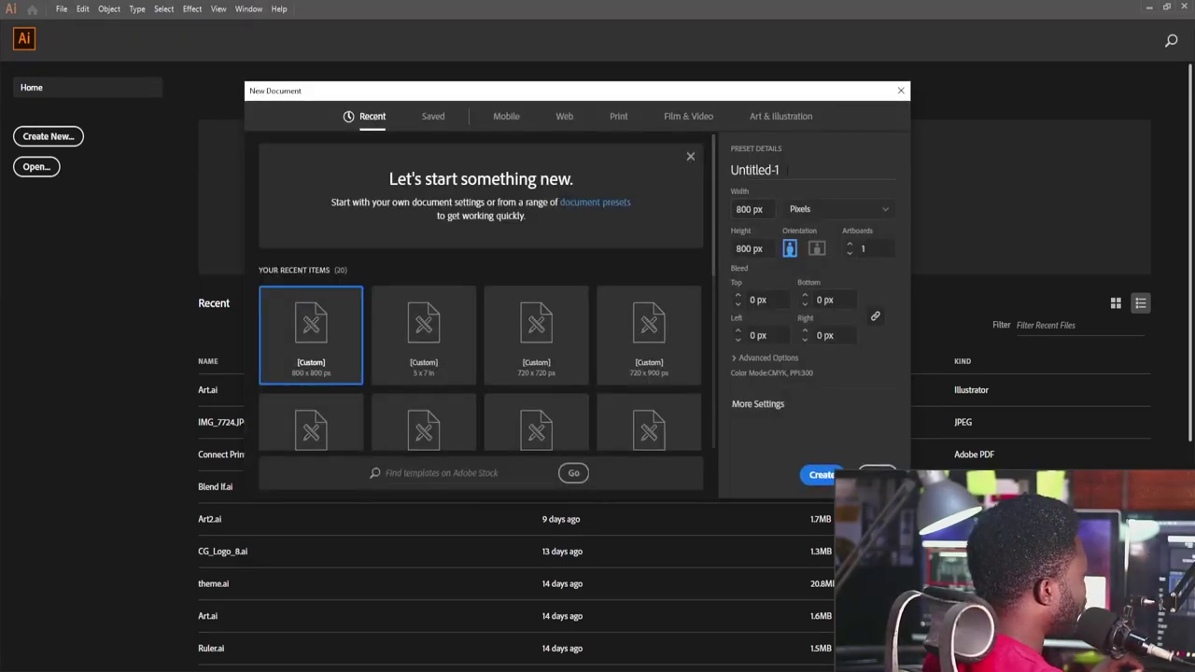
left_click_drag(785, 170, 608, 174)
key("BackSpace")
type("Difference")
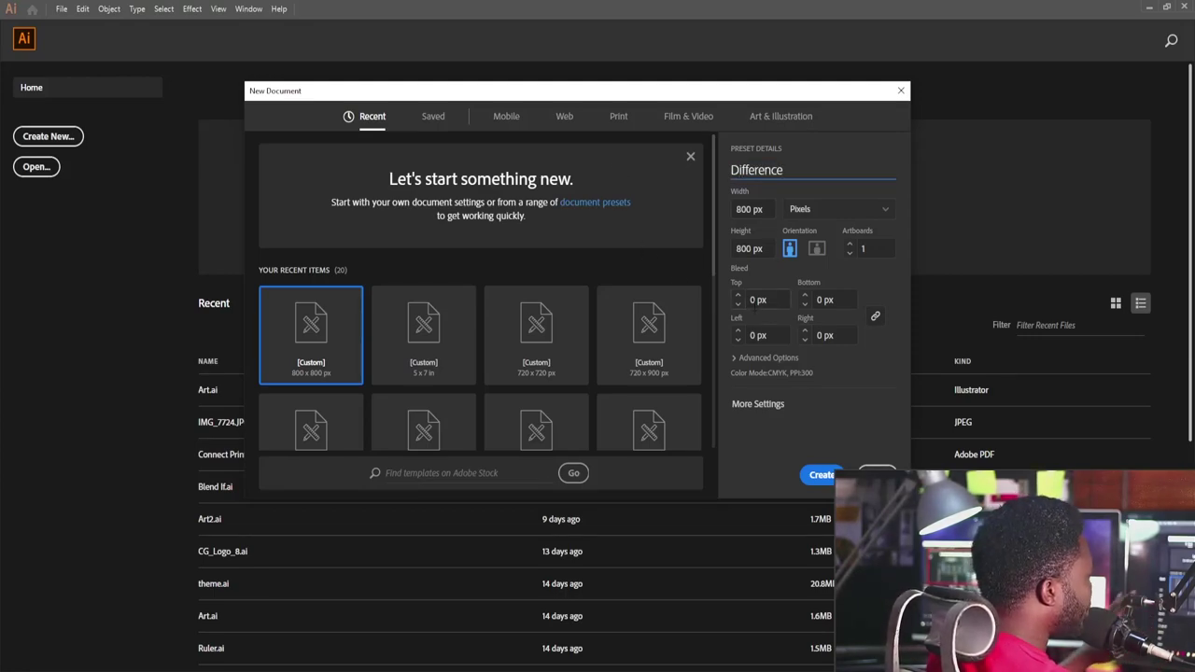
left_click(821, 474)
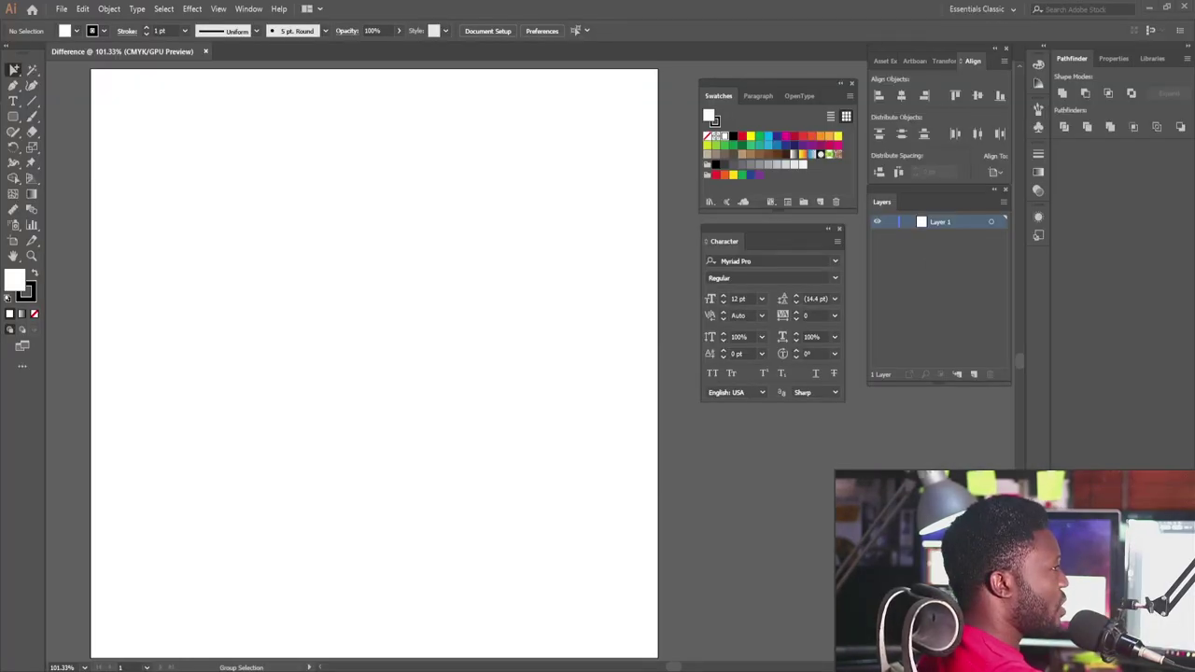
Place the brush-stroke heart image on the artboard, lock its layer, and add a new layer above it.
left_click_drag(642, 271, 360, 344)
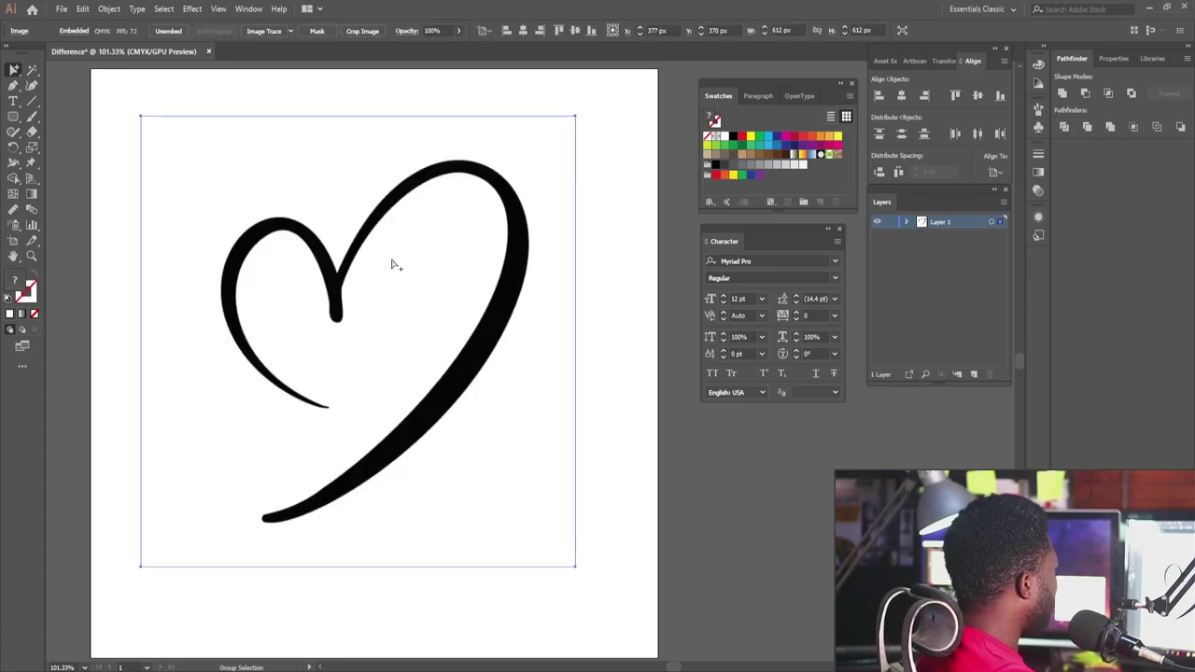
left_click(893, 222)
left_click(972, 375)
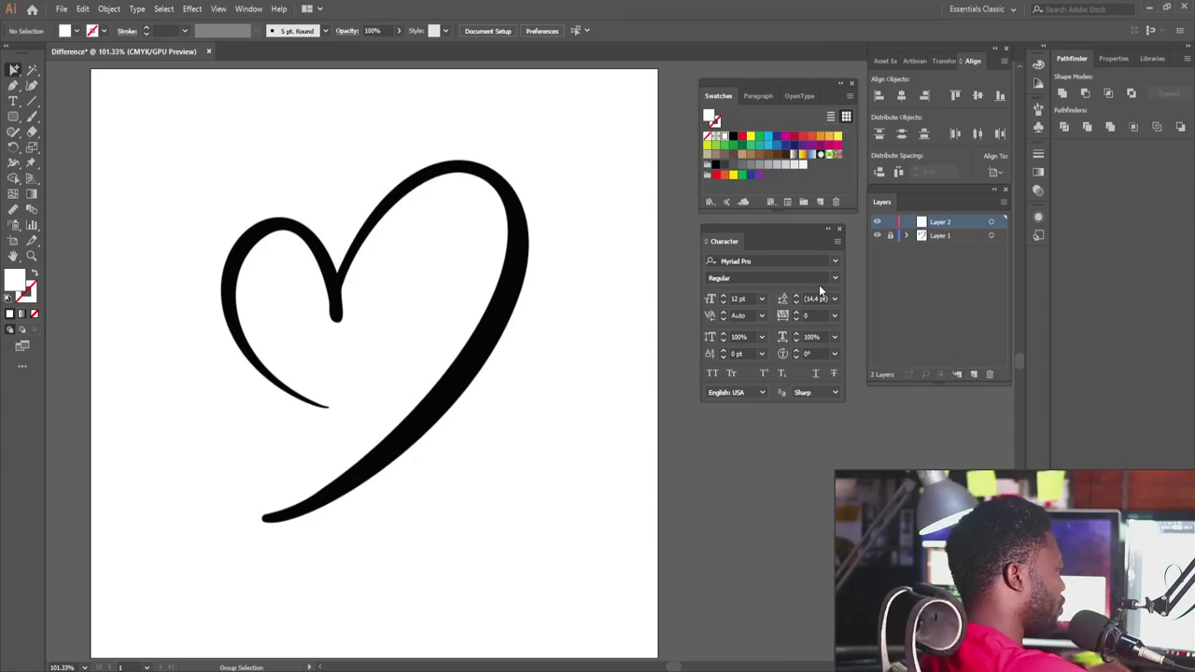
Trace the heart with the Pen tool from the upper part of the right lobe through the central notch and around the left lobe.
key("p")
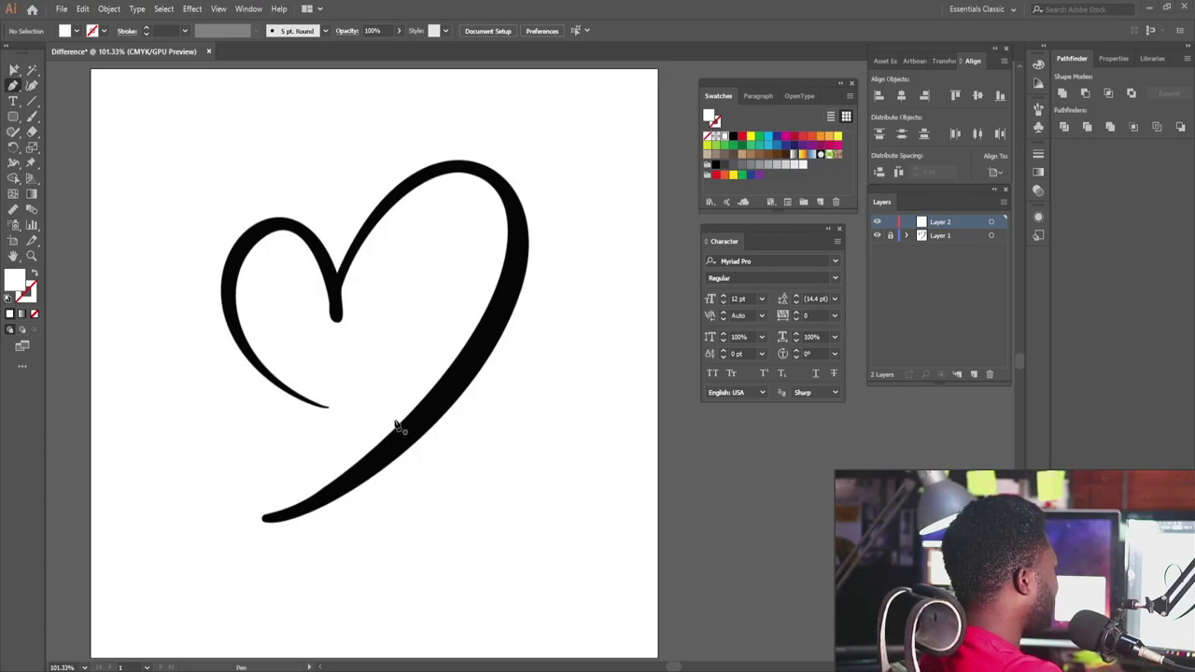
left_click(404, 194)
left_click_drag(336, 308, 340, 372)
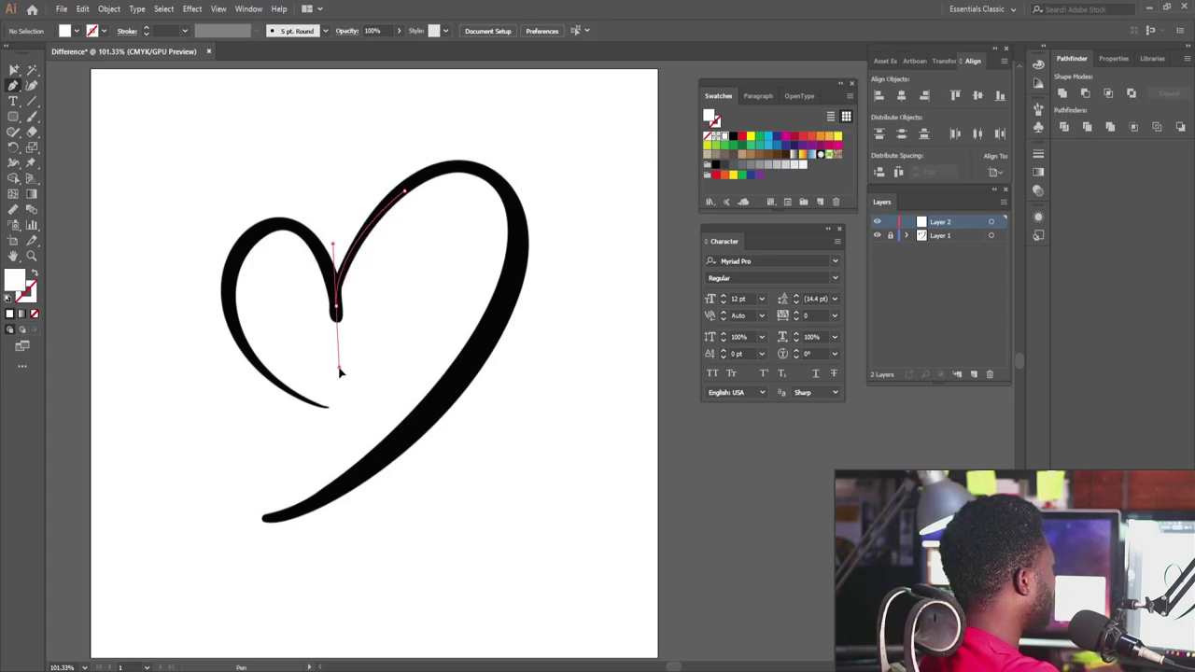
left_click(338, 310)
left_click_drag(285, 224, 221, 232)
left_click_drag(269, 375, 332, 444)
left_click_drag(186, 187, 12, 72)
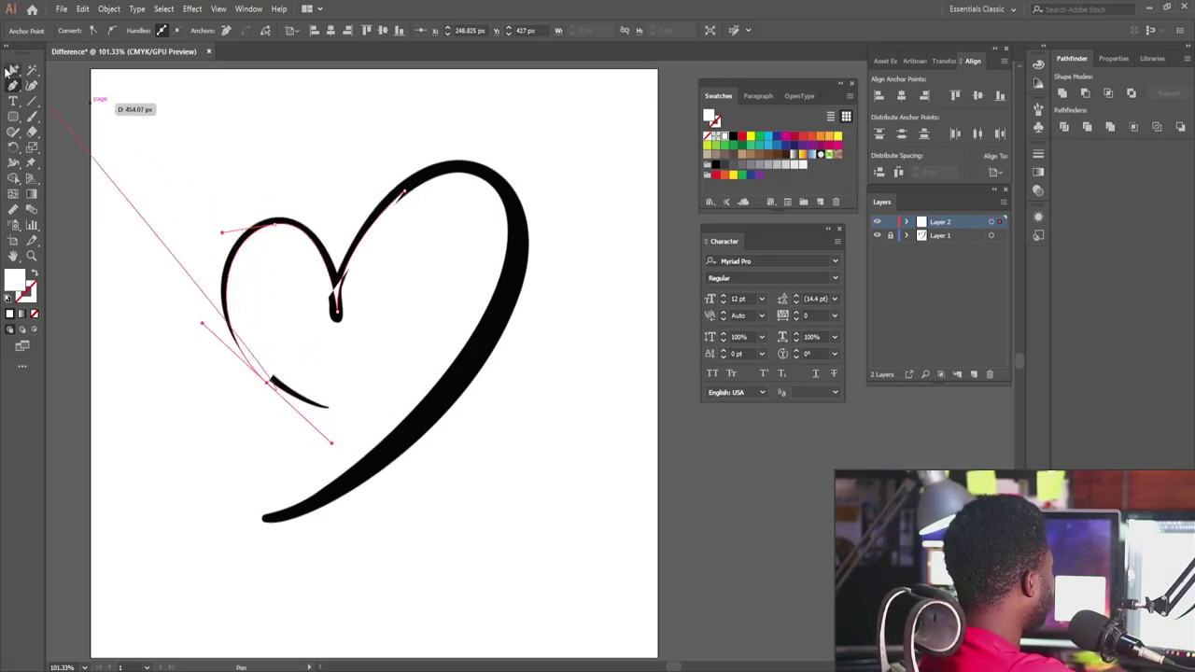
Give the traced heart path a red stroke and no fill.
left_click(15, 71)
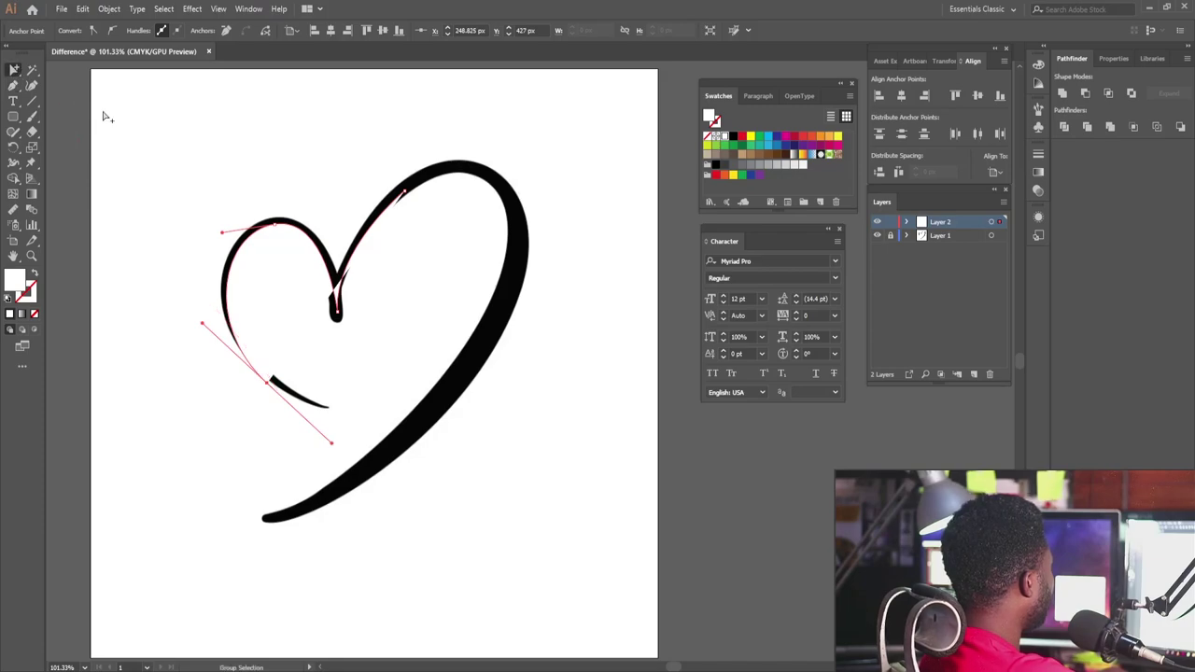
left_click(32, 73)
left_click(64, 87)
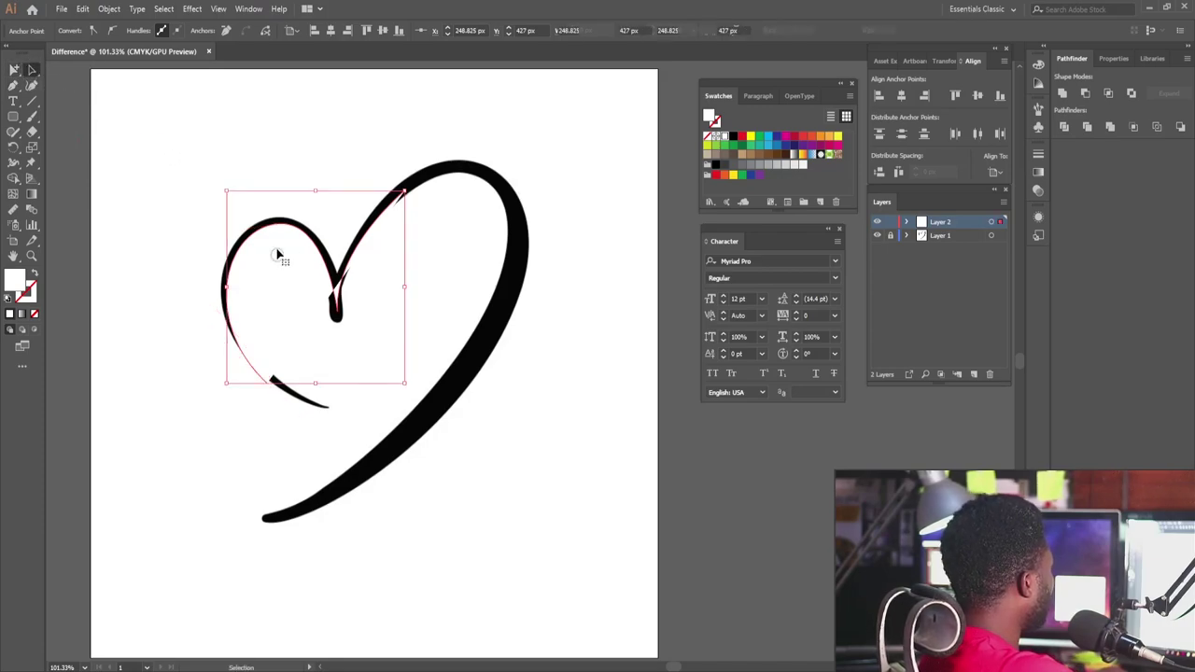
left_click(278, 252)
left_click(103, 31)
left_click(44, 52)
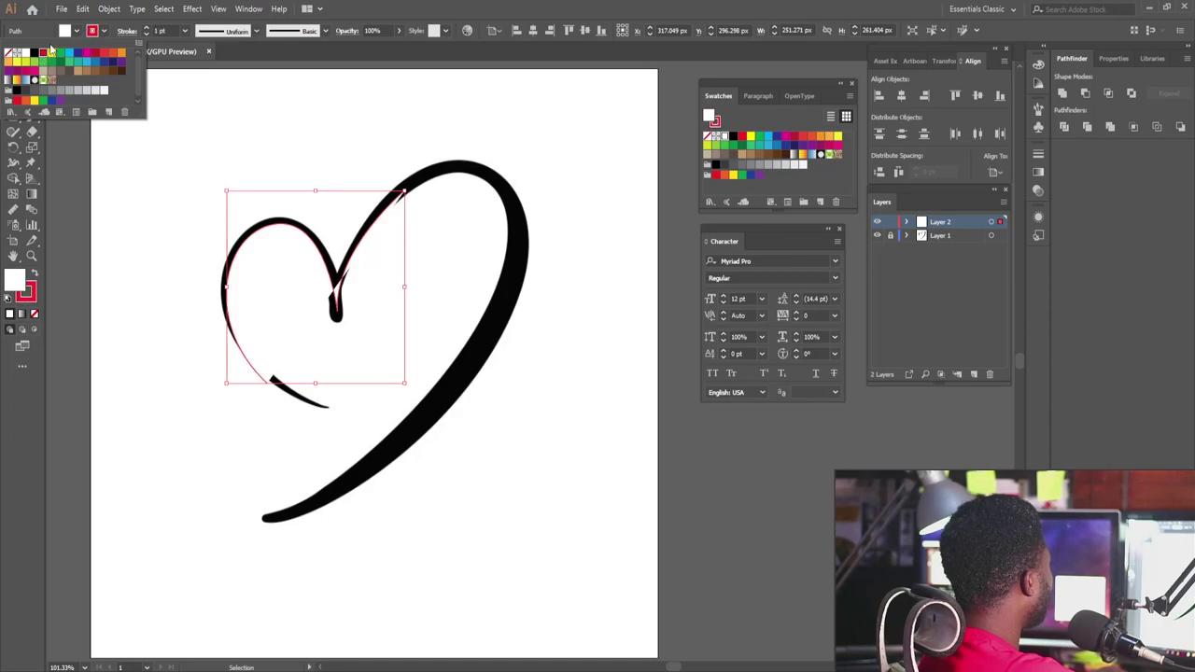
left_click(77, 31)
left_click(78, 32)
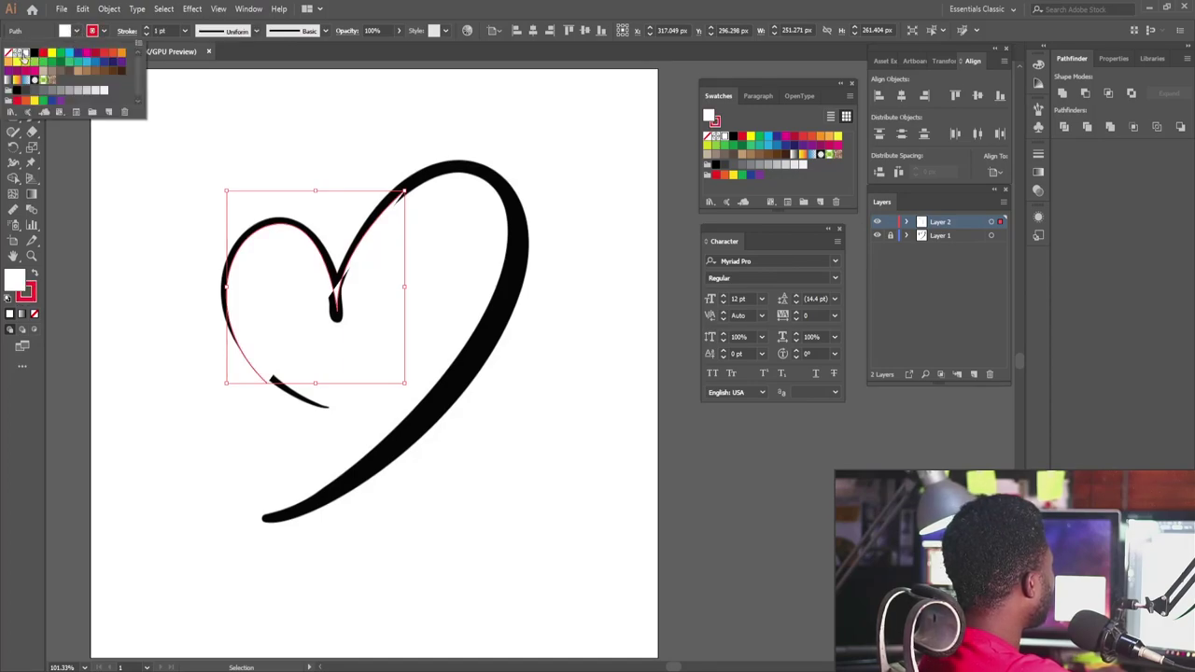
left_click(9, 54)
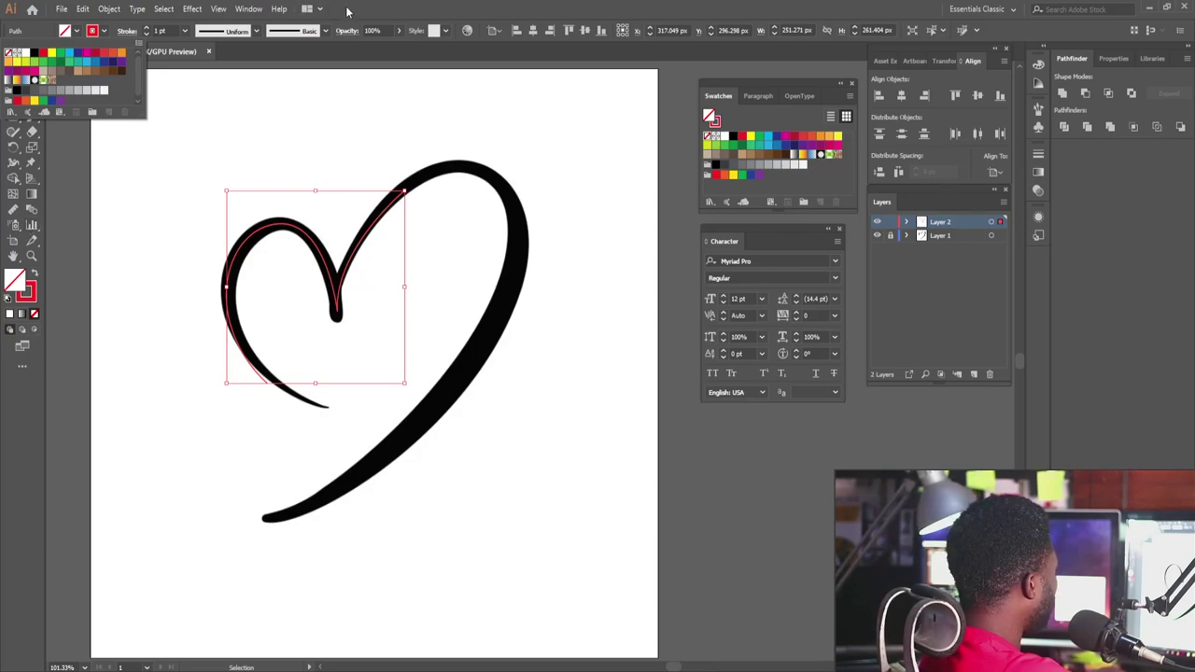
key("Escape")
Continue the path from its lower left end to the bottom tip and up around the right lobe, leaving a gap at the top.
key("p")
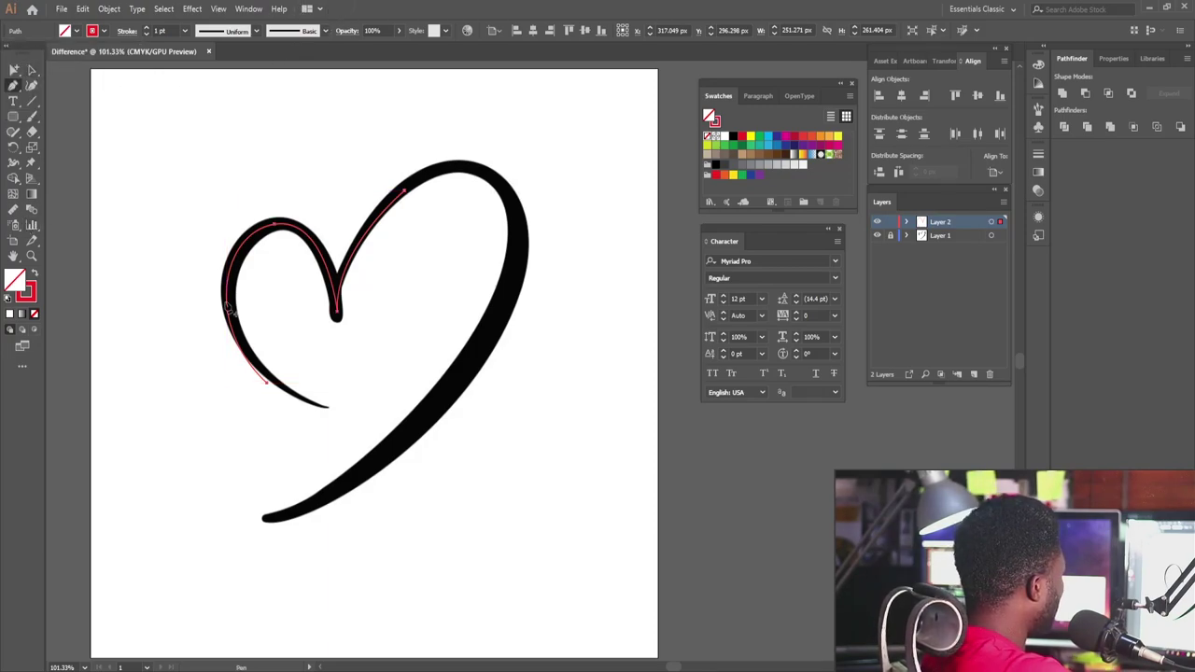
left_click(267, 384)
left_click_drag(386, 464, 503, 129)
left_click_drag(436, 171, 411, 222)
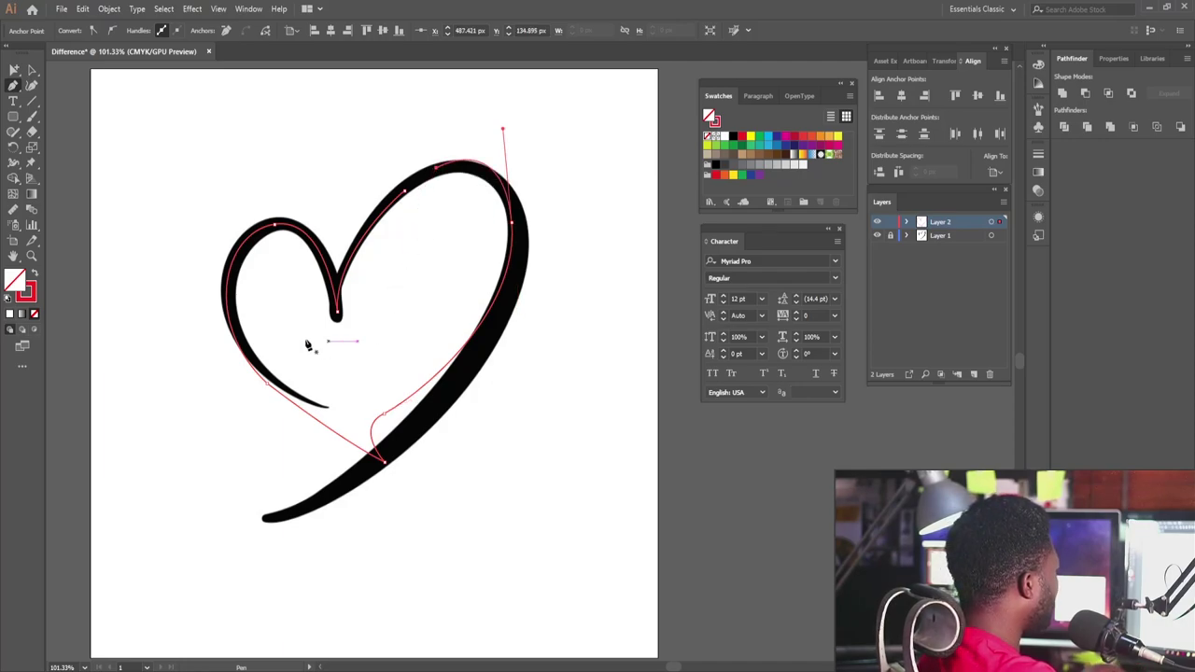
Finish the heart path and hide the reference image on Layer 1.
key("v")
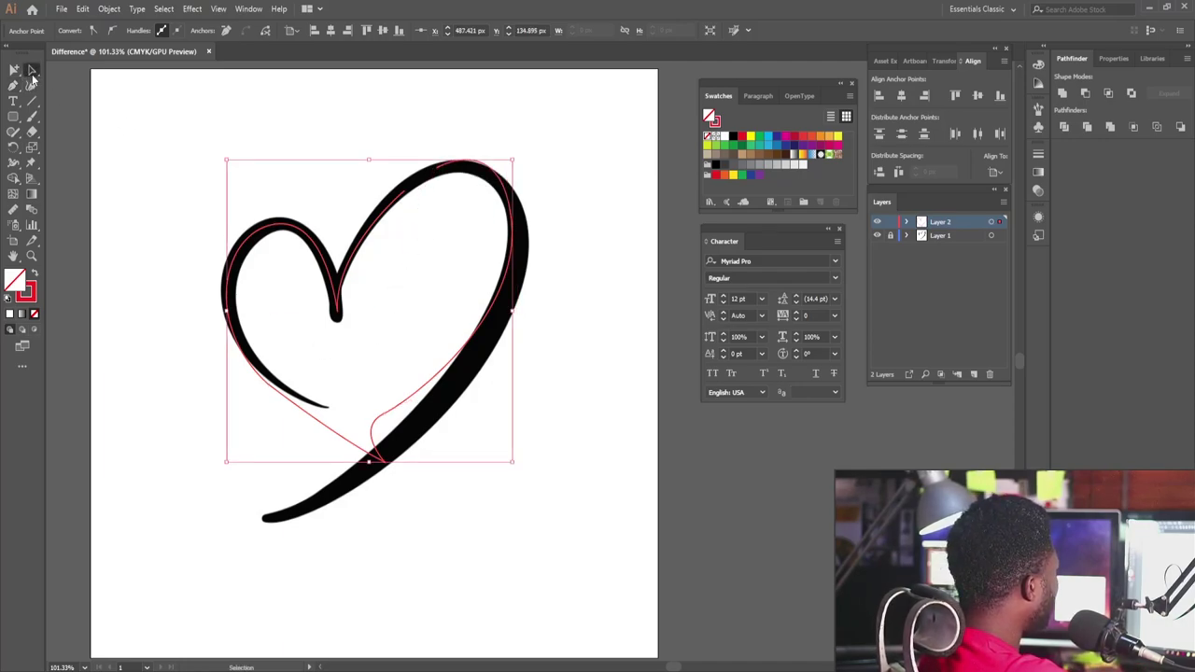
left_click(31, 80)
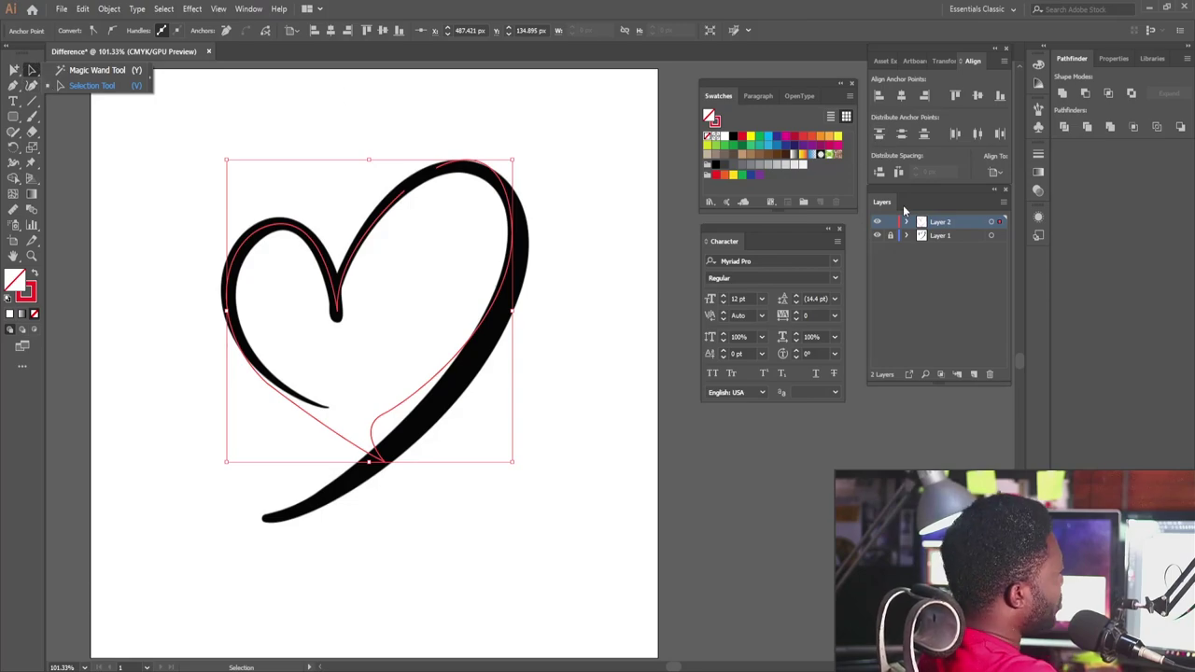
left_click(891, 238)
left_click(879, 237)
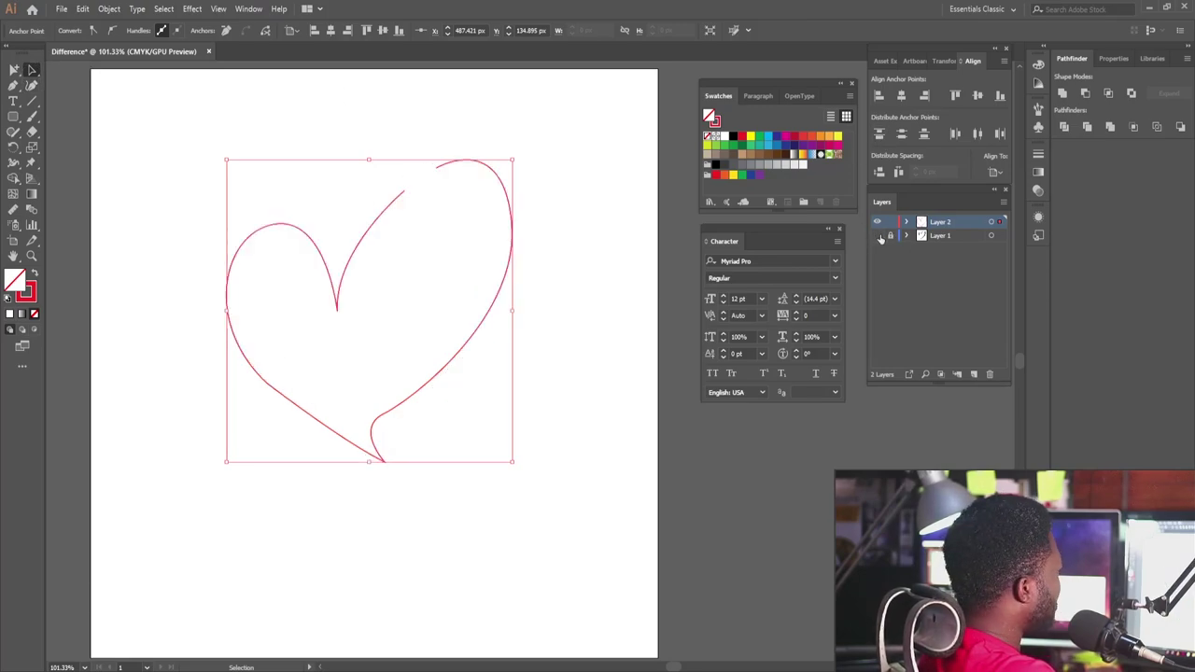
Reshape the heart path's bottom curl and right side by adjusting anchor points and handles with the Direct Selection tool.
left_click(13, 72)
left_click(47, 91)
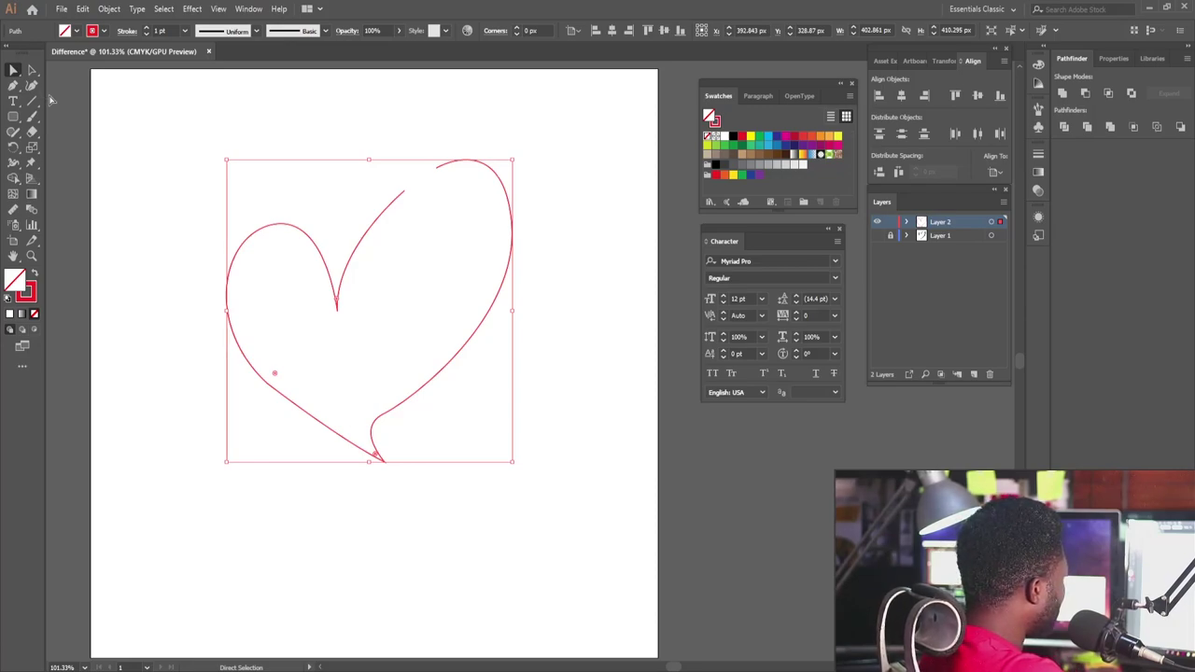
key("a")
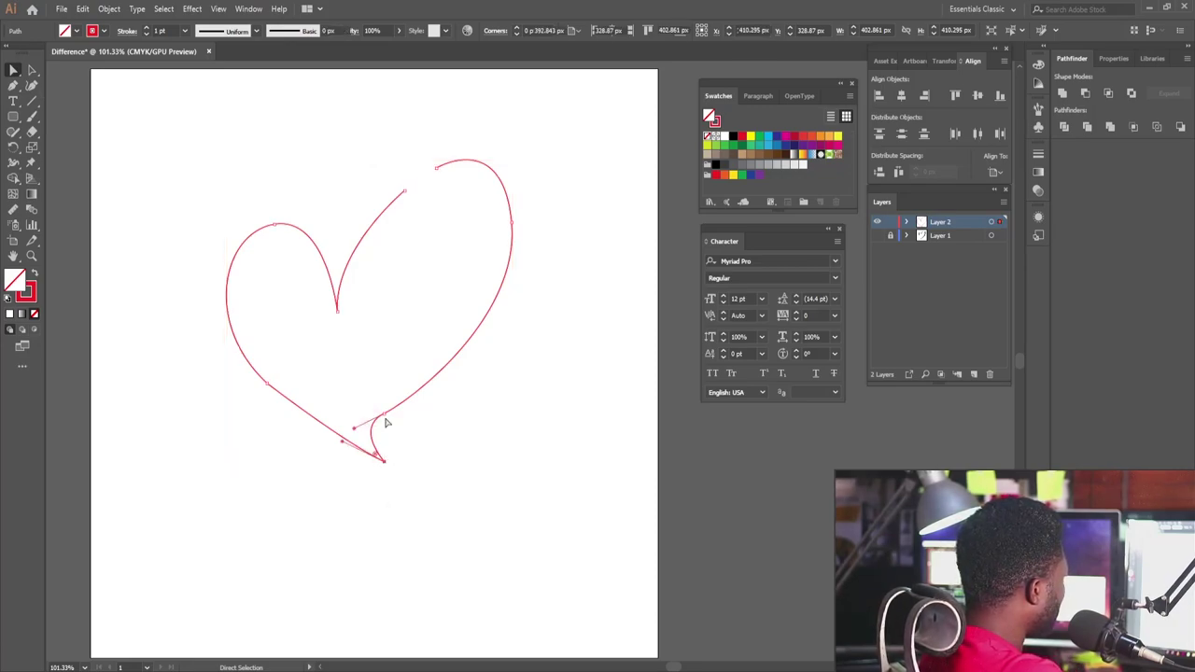
left_click(385, 414)
left_click_drag(414, 398, 439, 367)
left_click(436, 169)
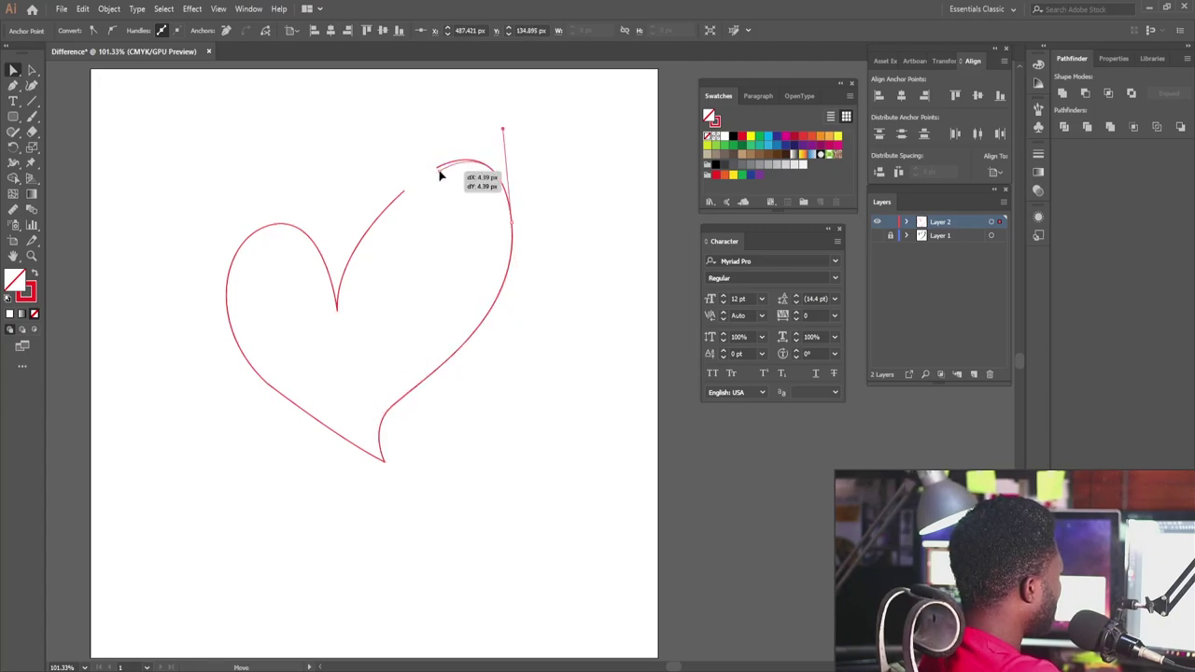
left_click_drag(503, 128, 507, 136)
left_click_drag(393, 405, 388, 414)
left_click(385, 462)
left_click(267, 384)
left_click(405, 461)
left_click(403, 406)
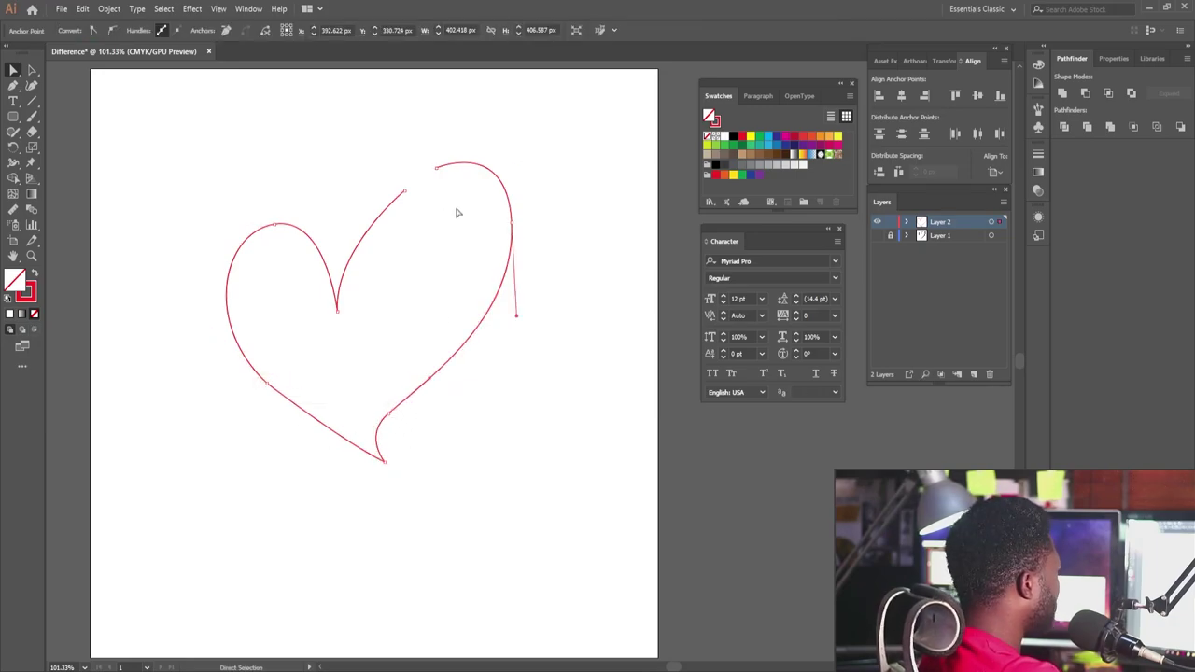
Raise the heart's central notch point and reshape the curve of the left lobe.
left_click(337, 311)
left_click_drag(337, 311, 339, 286)
mouse_move(318, 235)
left_mouse_down()
mouse_move(293, 222)
mouse_move(258, 234)
mouse_move(315, 217)
mouse_move(326, 237)
left_mouse_up()
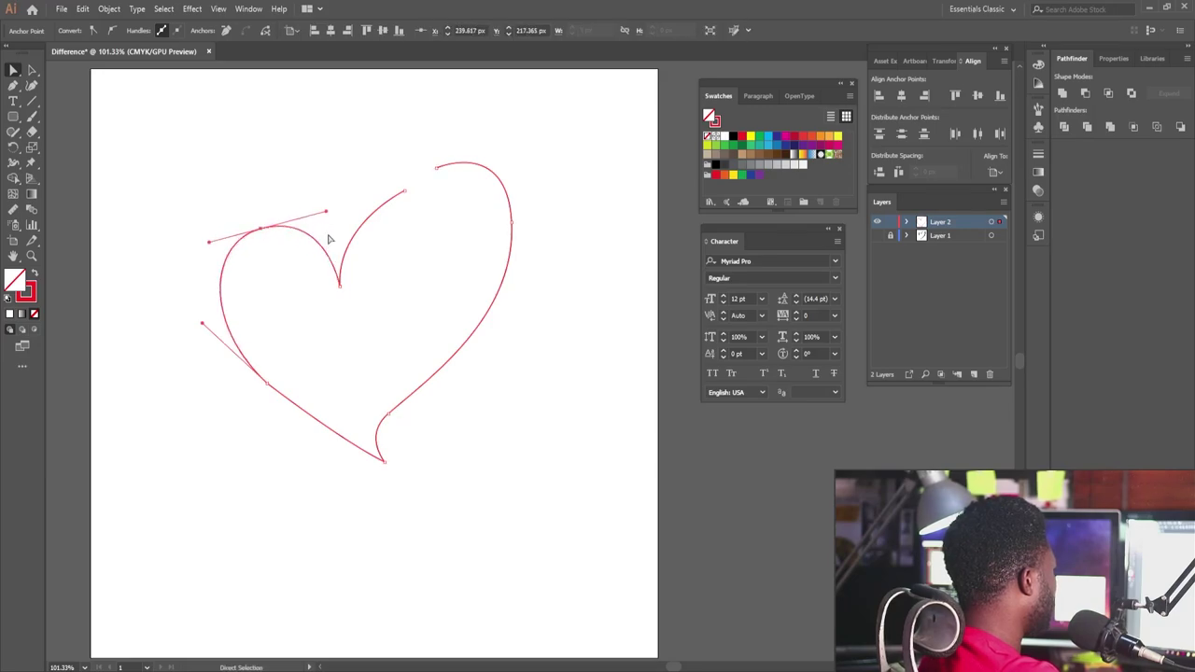
Refine the right lobe by shortening the upper and lower handles of its outer anchor point, and deselect the path.
left_click(404, 192)
left_click(438, 167)
left_click_drag(508, 137, 509, 149)
left_click(512, 223)
left_click_drag(516, 317, 512, 297)
left_click(388, 412)
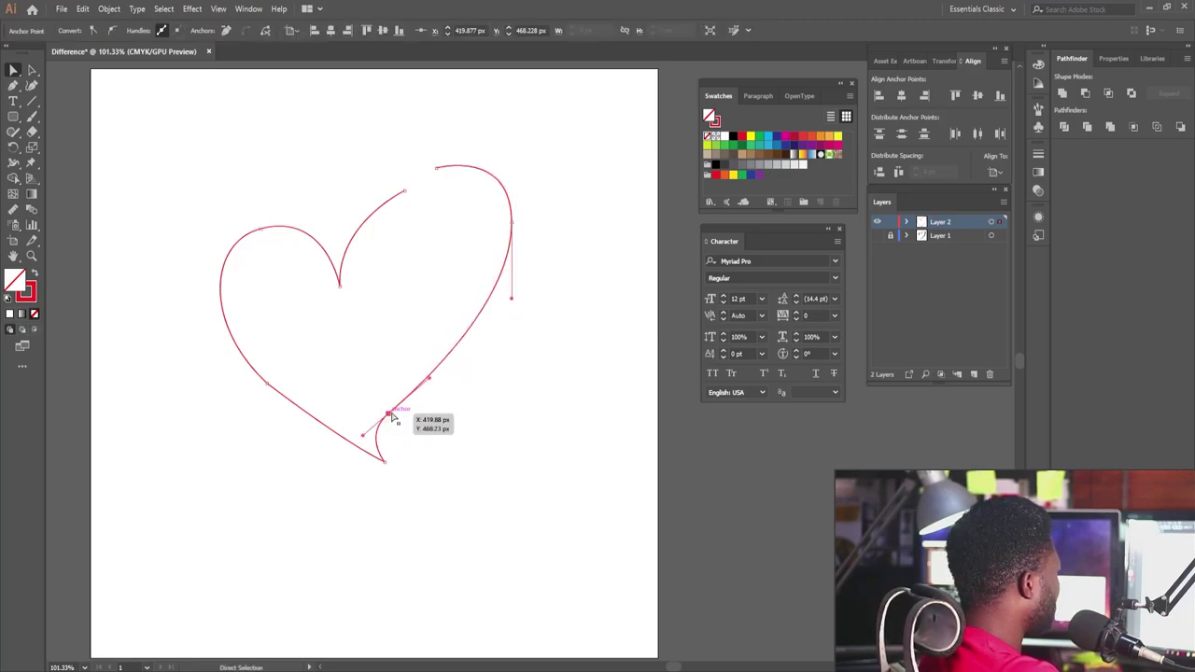
left_click(471, 393)
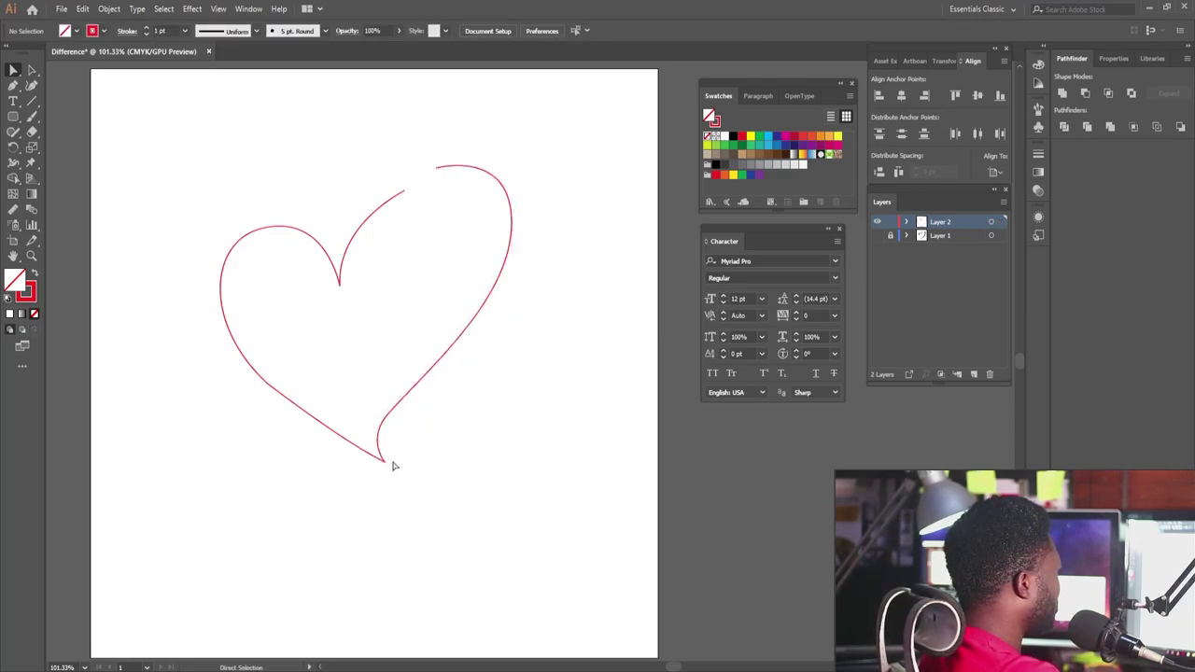
Shorten the heart's inner notch curve by moving its open upper end down toward the notch.
scroll(397, 262, "down", 1)
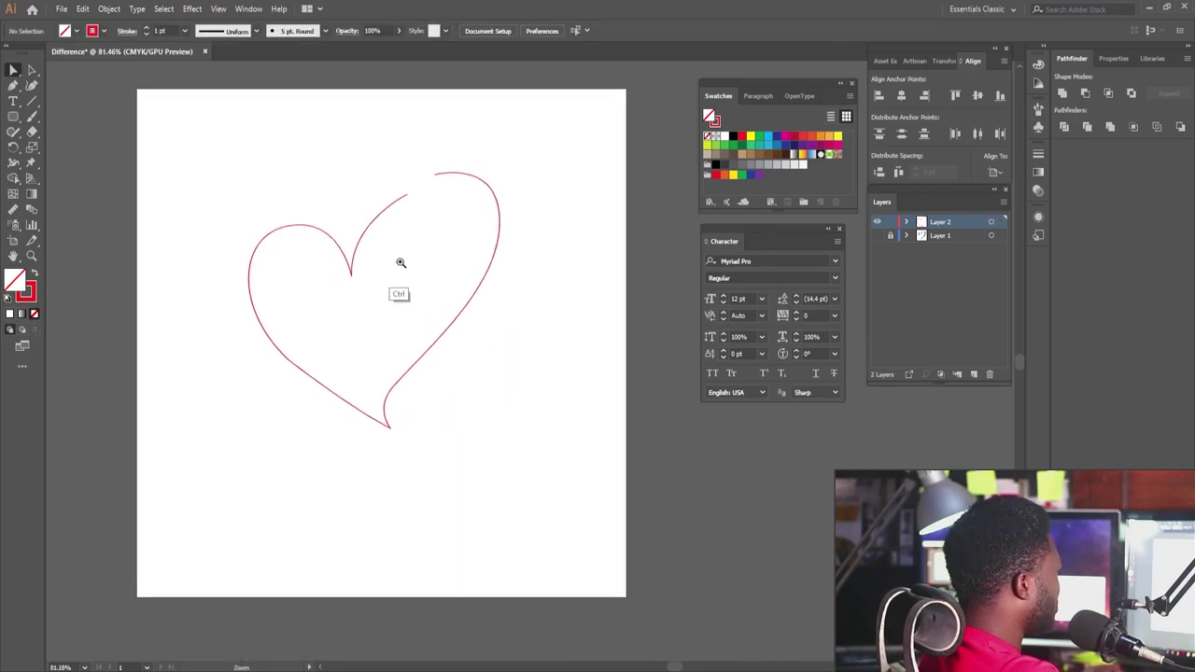
left_click(350, 278)
left_click_drag(407, 195, 384, 209)
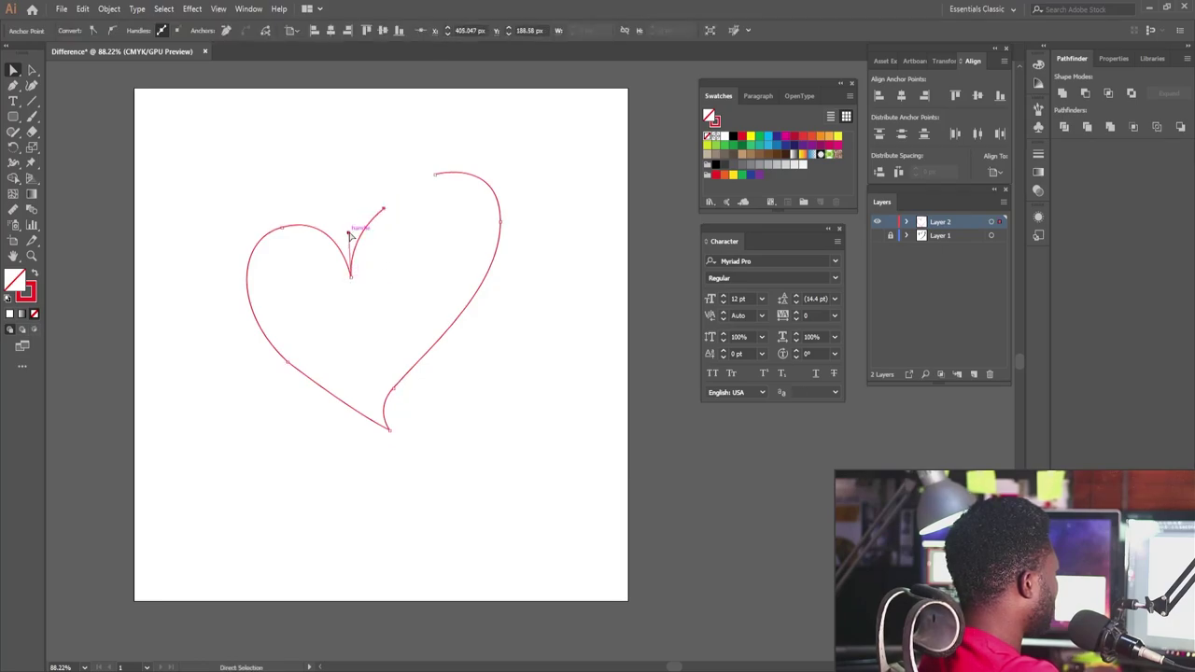
left_click(364, 264)
scroll(365, 262, "down", 3)
scroll(365, 257, "up", 2)
Adjust the anchor handle on the heart's lower-left side to smooth the curve, and deselect the path.
left_click(300, 341)
left_click_drag(360, 388, 360, 394)
left_click(425, 365)
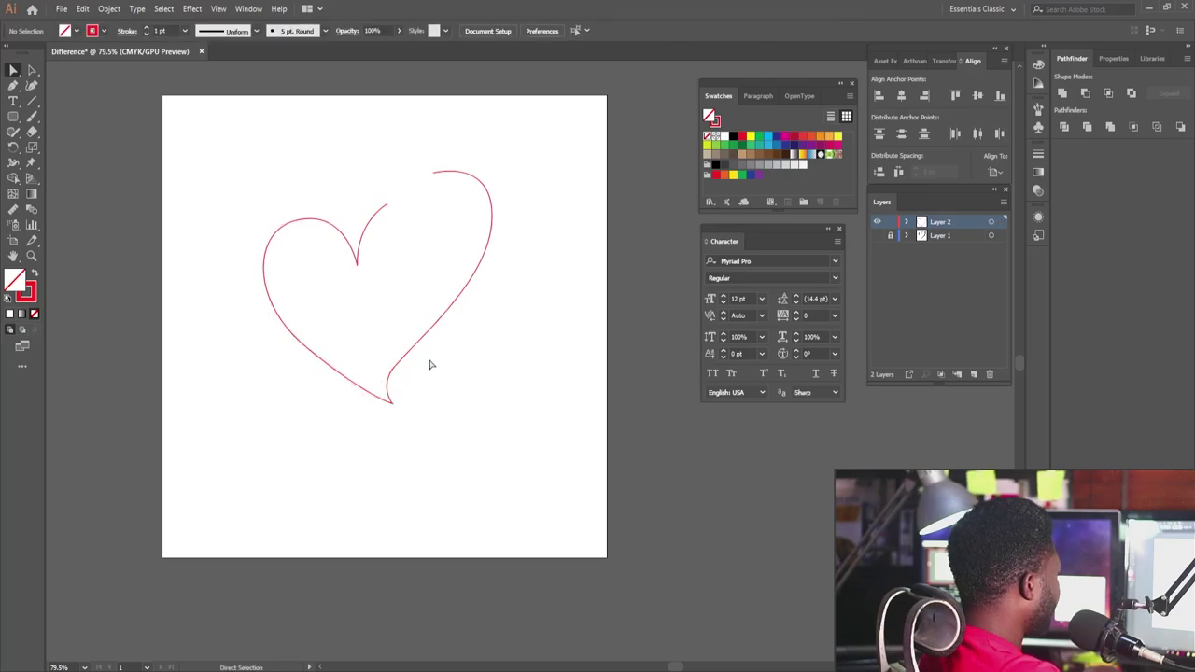
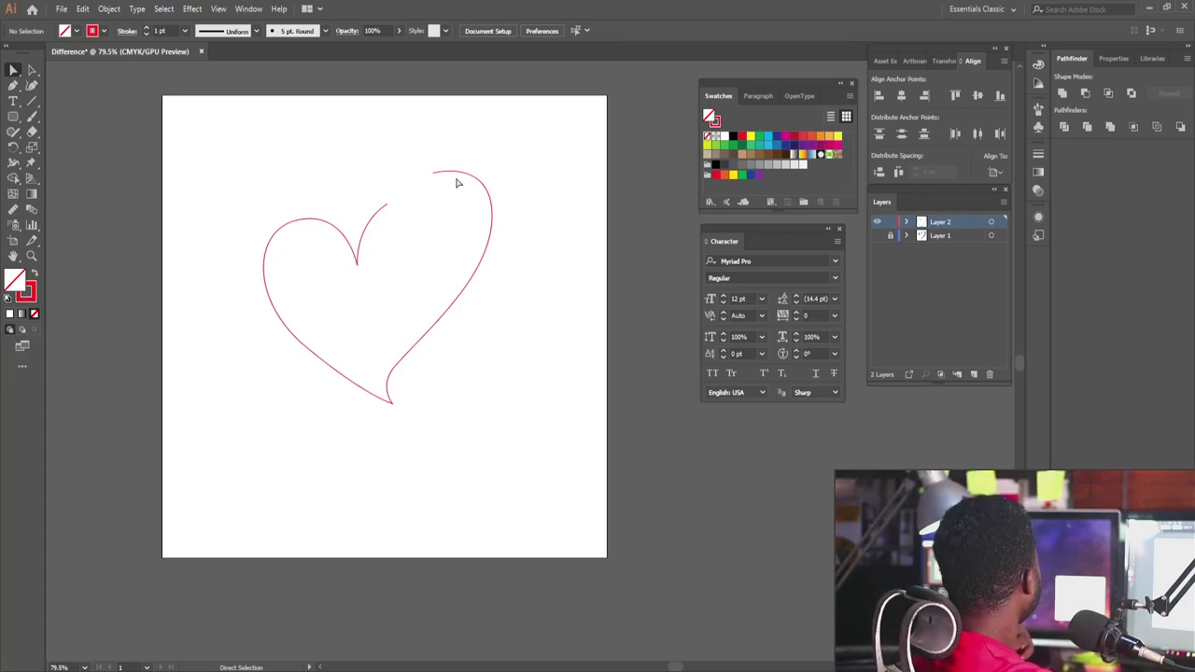
Move the whole heart path down toward the middle of the artboard and keep it selected.
left_click(35, 73)
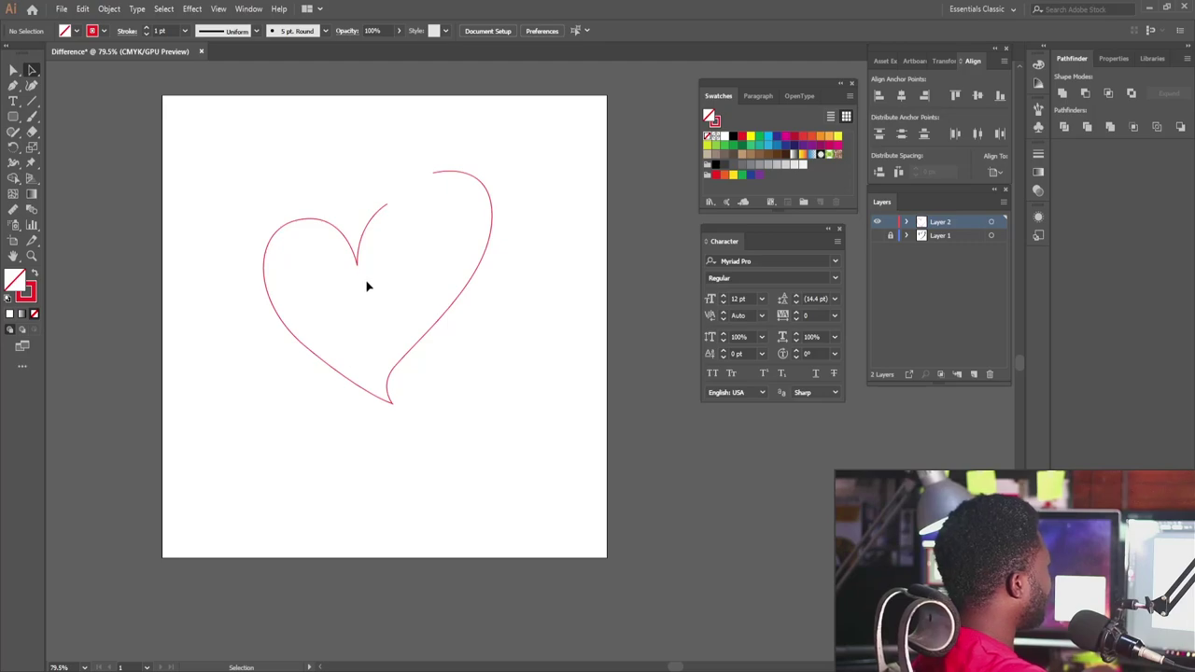
left_click_drag(358, 266, 352, 316)
left_click_drag(480, 192, 387, 301)
Increase the heart's stroke weight to 9 pt.
left_click(148, 29)
left_click(147, 29)
left_click(148, 29)
left_click(148, 29)
left_click(147, 29)
left_click(148, 29)
left_click(147, 29)
left_click(148, 29)
left_click(148, 28)
left_click(148, 28)
left_click(148, 28)
Taper the stroke at the open end of the inner notch curve to a fine point with the Width tool.
left_click(14, 165)
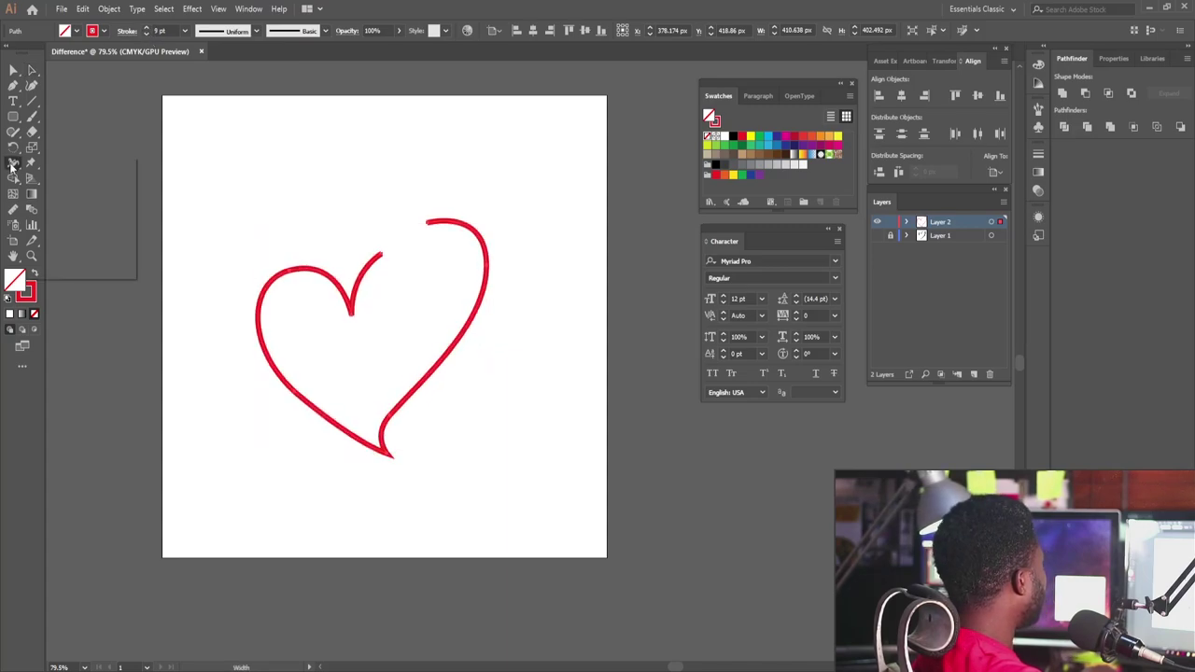
left_click(14, 165)
left_click(81, 163)
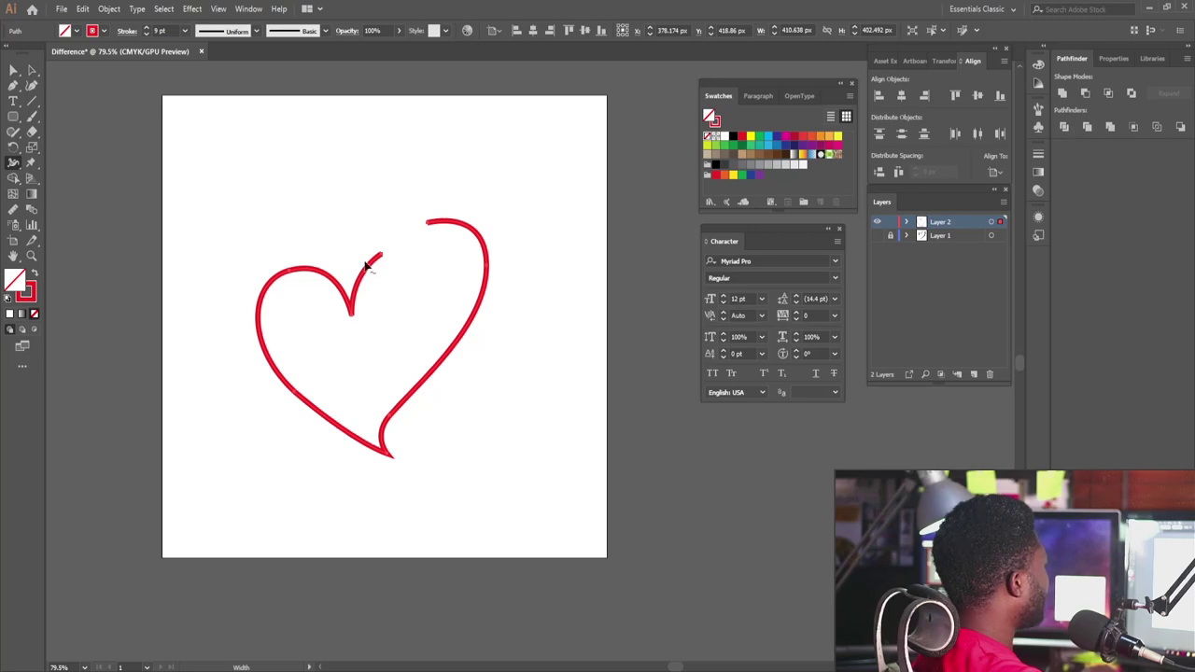
left_click_drag(382, 246, 476, 355)
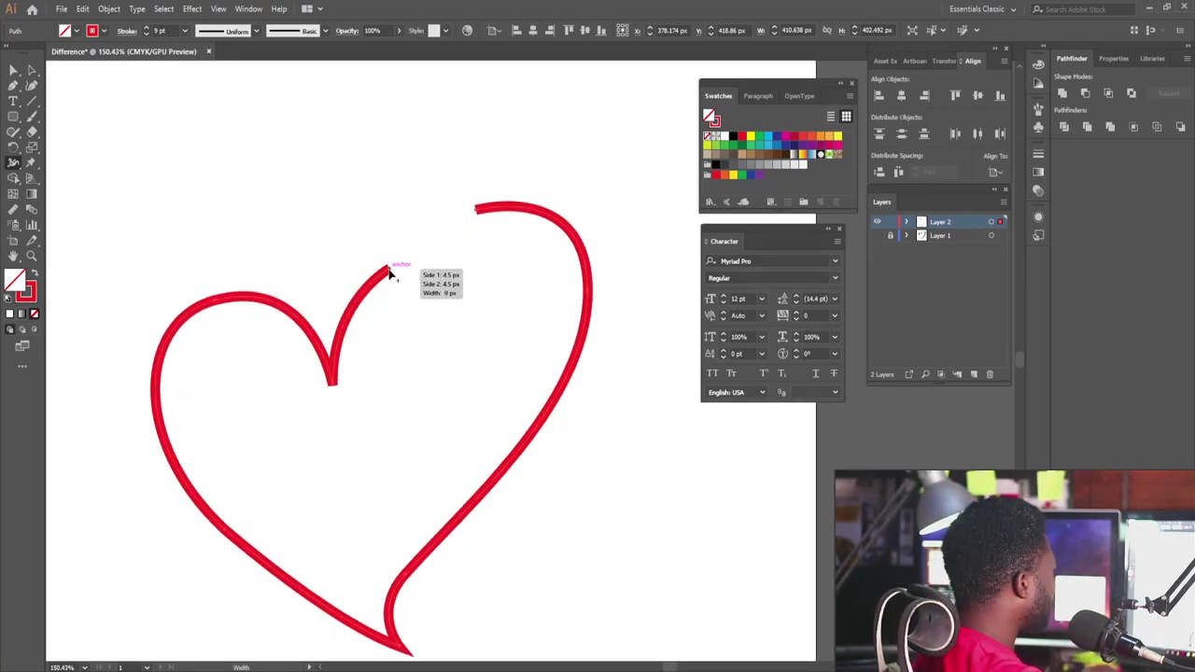
left_click_drag(391, 272, 389, 269)
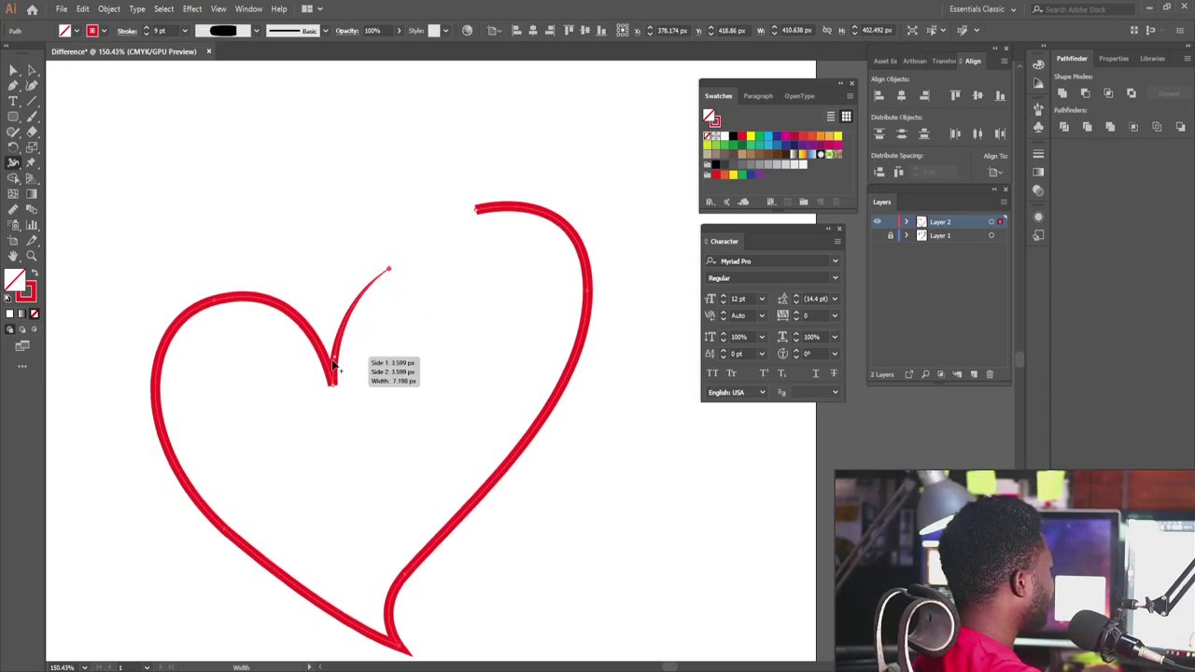
Thicken the stroke on top of the left lobe to about 18 pt and narrow it at the central notch.
left_click_drag(333, 389, 337, 400)
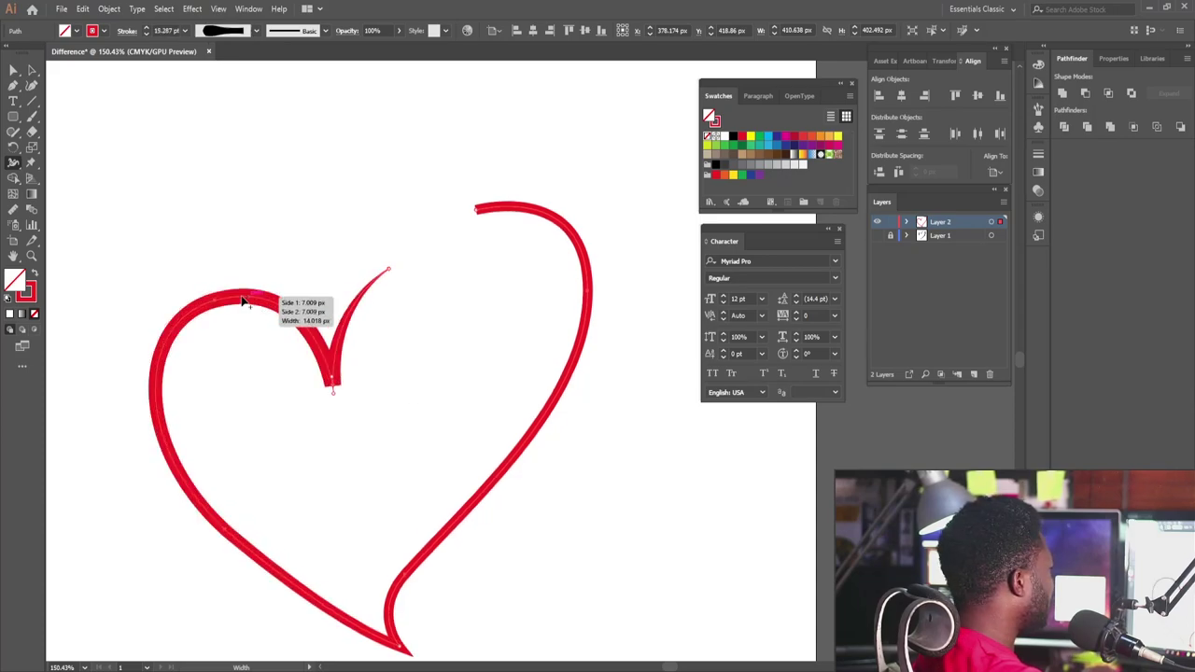
left_click_drag(213, 303, 214, 295)
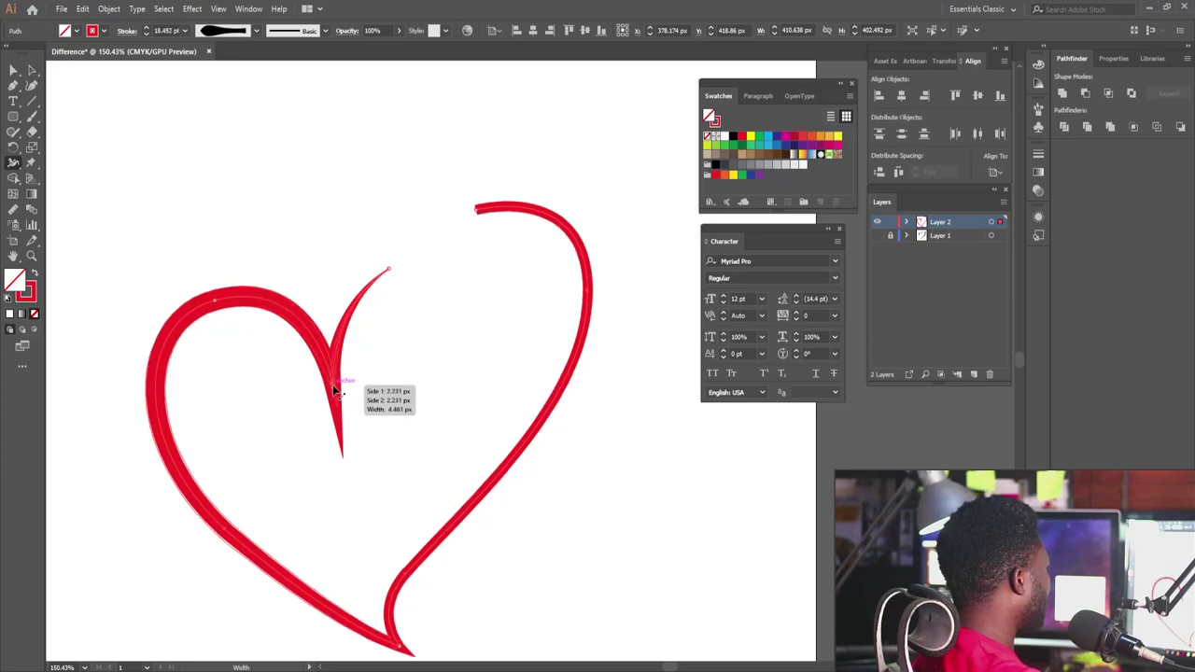
left_click_drag(336, 399, 336, 399)
Widen the stroke at the right lobe's outer anchor to about 23 pt and thin it just above the bottom curl.
key("space")
left_click_drag(305, 474, 301, 333)
mouse_move(332, 455)
left_mouse_down()
mouse_move(252, 508)
mouse_move(179, 620)
left_mouse_up()
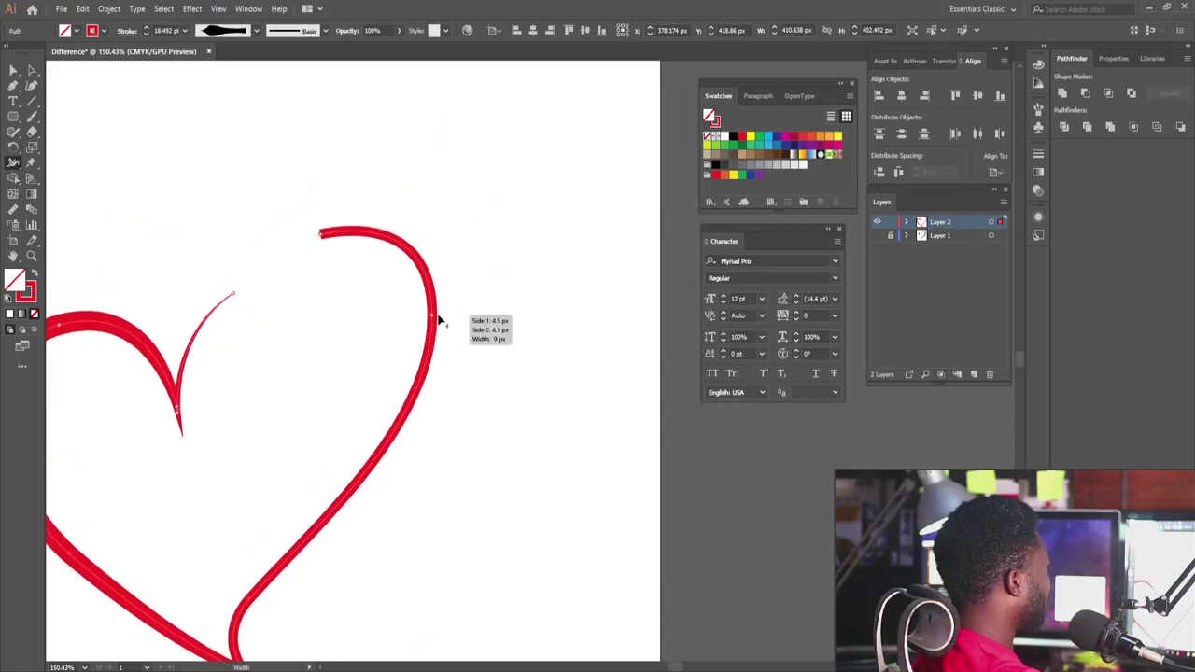
left_click_drag(441, 321, 446, 320)
left_click_drag(314, 461, 383, 351)
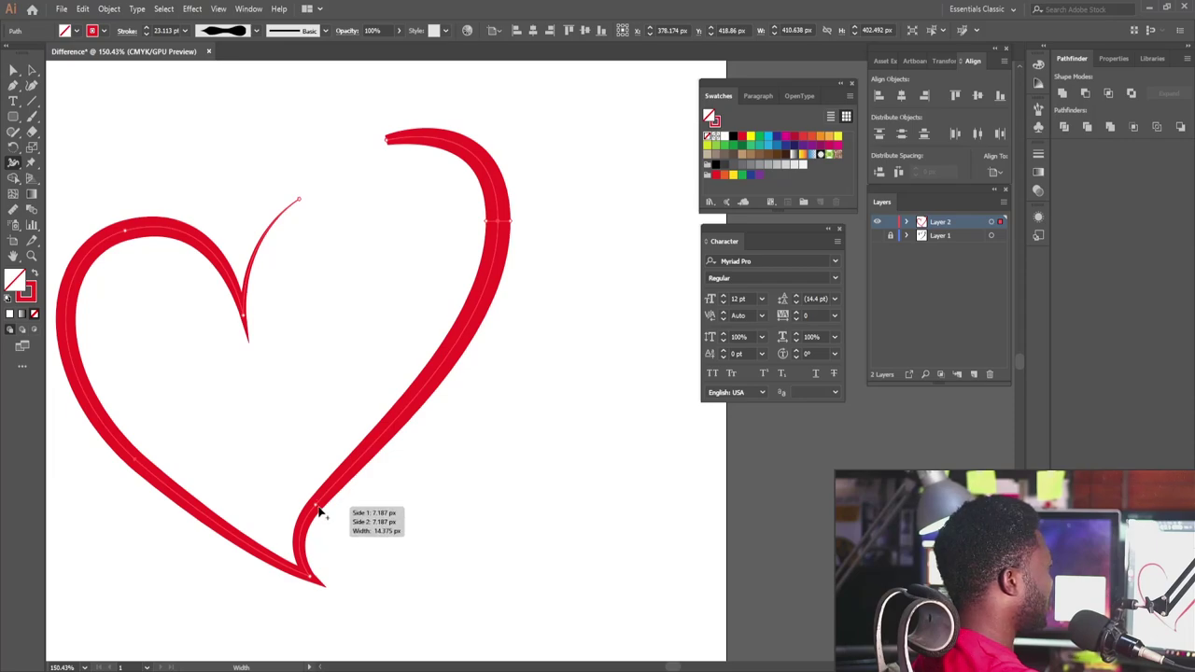
left_click_drag(319, 513, 321, 514)
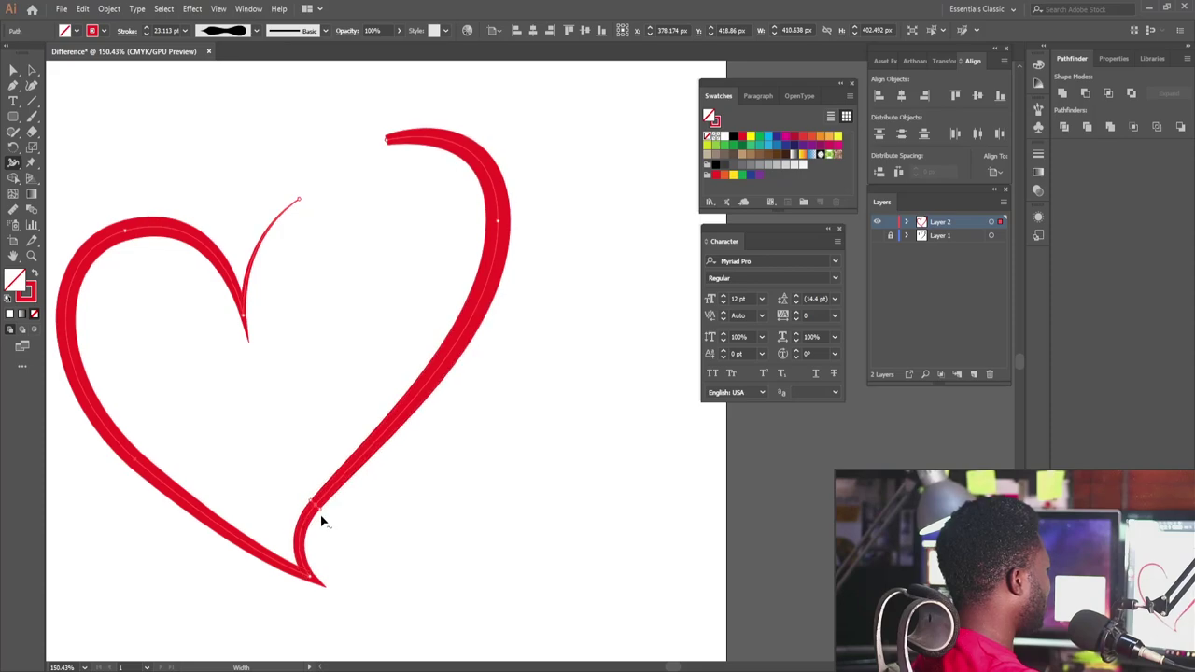
mouse_move(349, 201)
left_mouse_down()
mouse_move(326, 256)
mouse_move(296, 282)
left_mouse_up()
left_click_drag(300, 211, 304, 327)
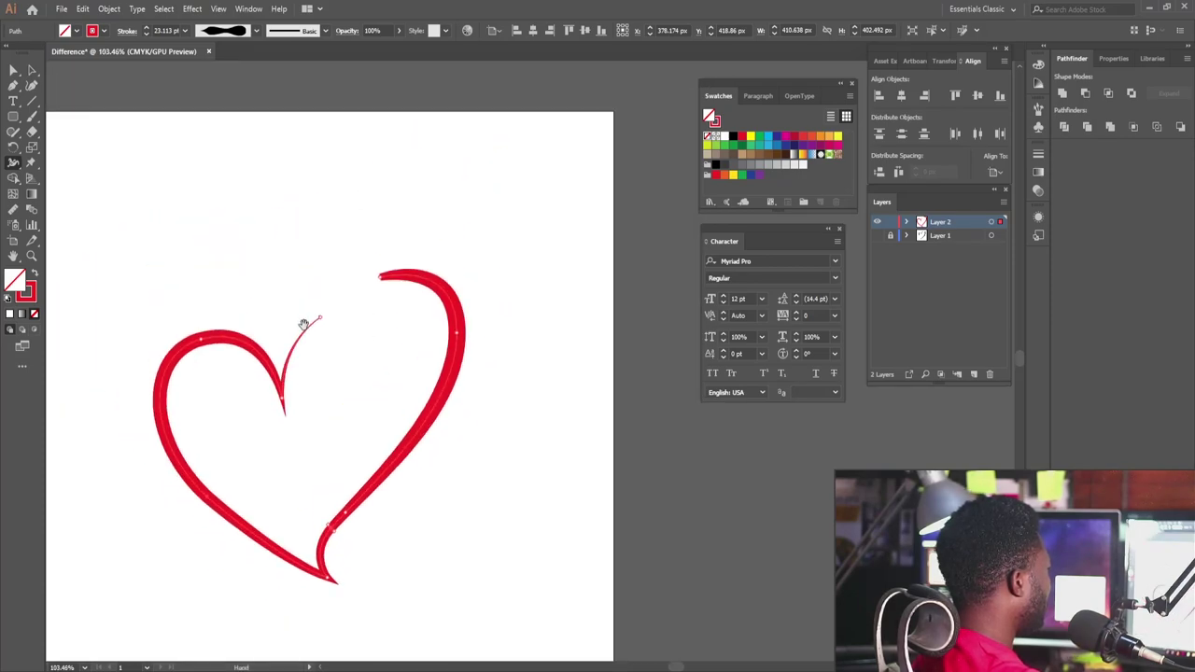
key("ctrl+0")
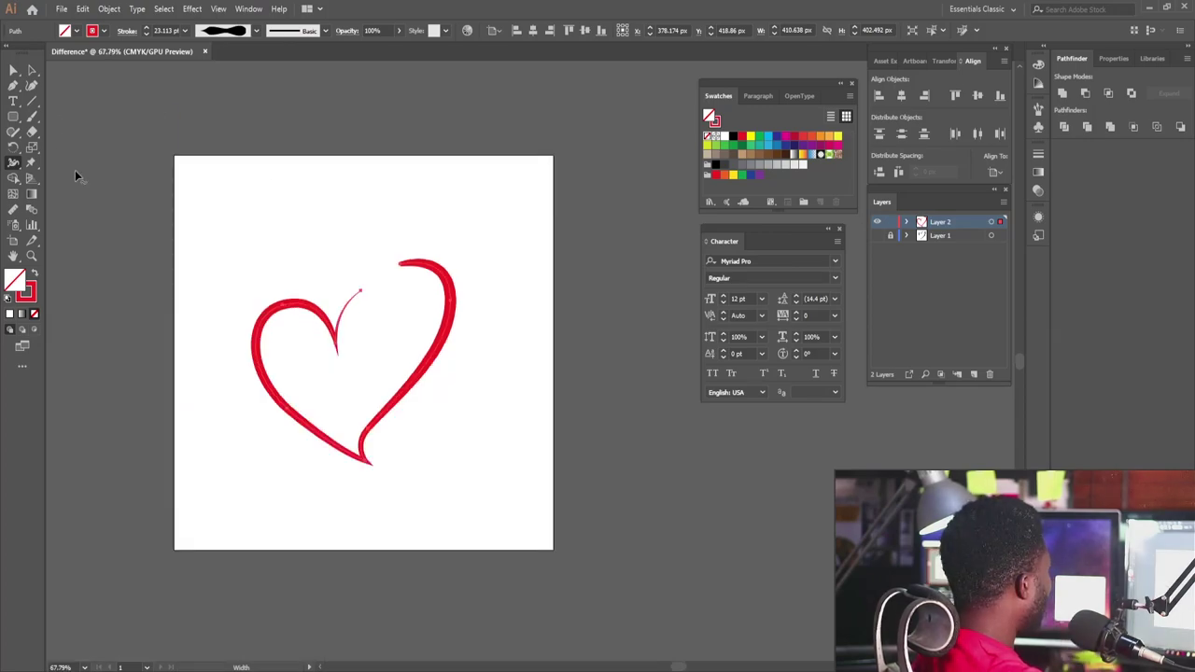
Scale the heart down proportionally to about 384 x 377 px.
left_click(30, 71)
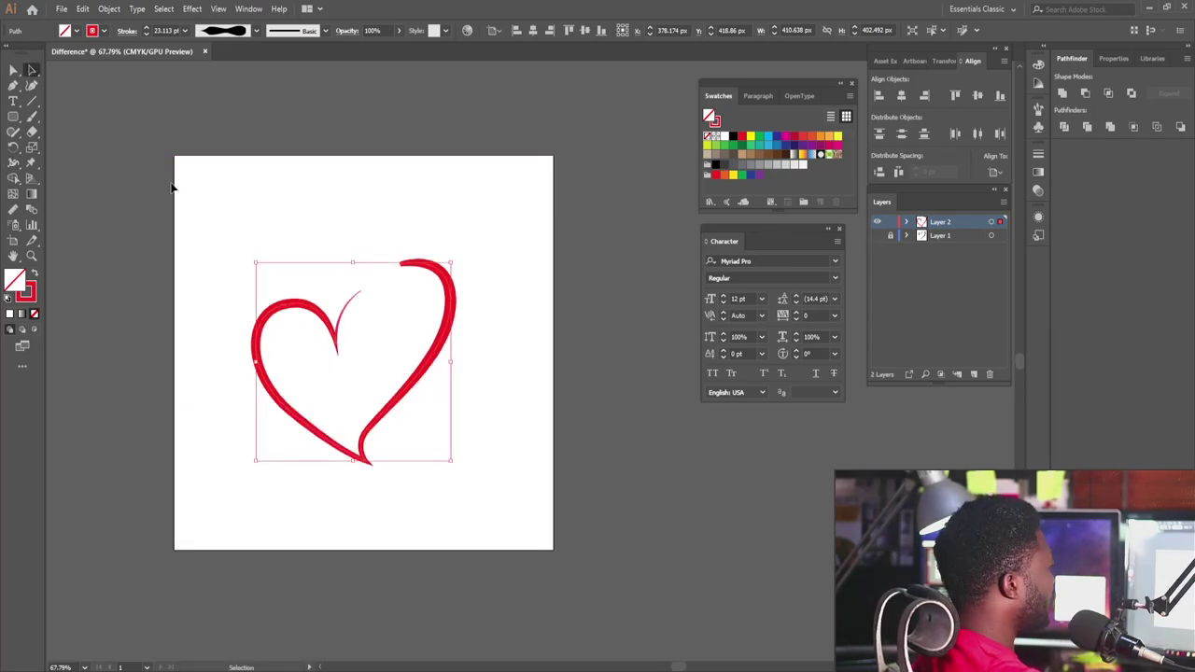
left_click(321, 231)
left_click(432, 268)
left_click_drag(453, 263, 313, 383)
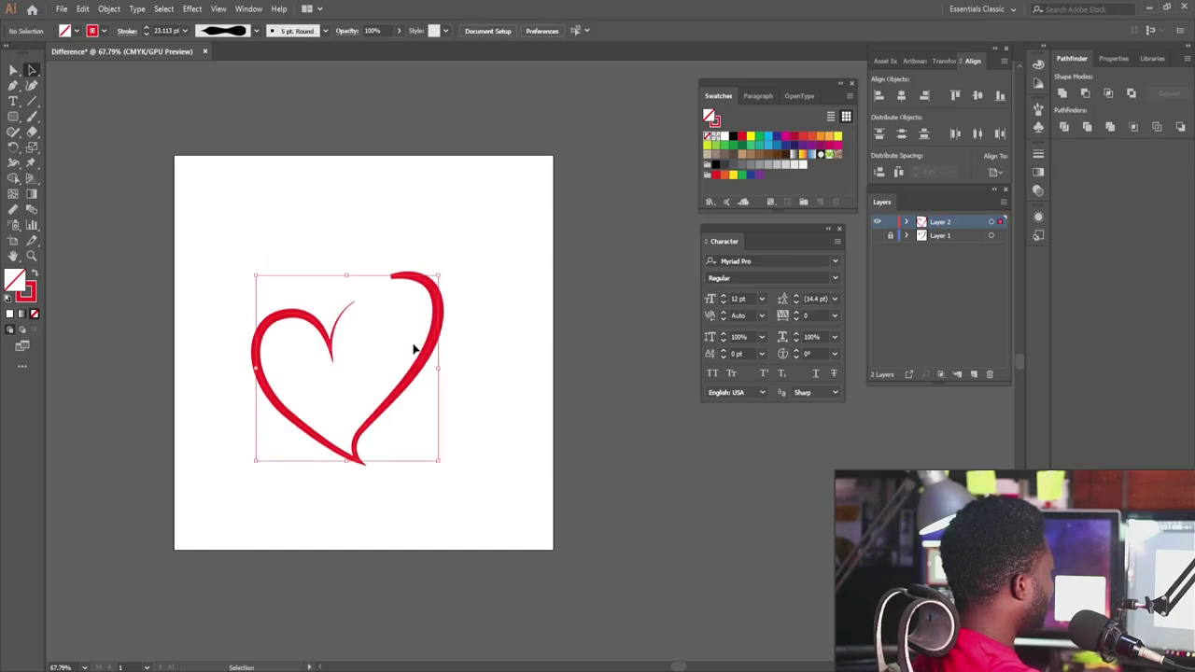
Duplicate the heart directly above the original and rotate the copy by 180°.
left_click_drag(425, 368, 419, 261)
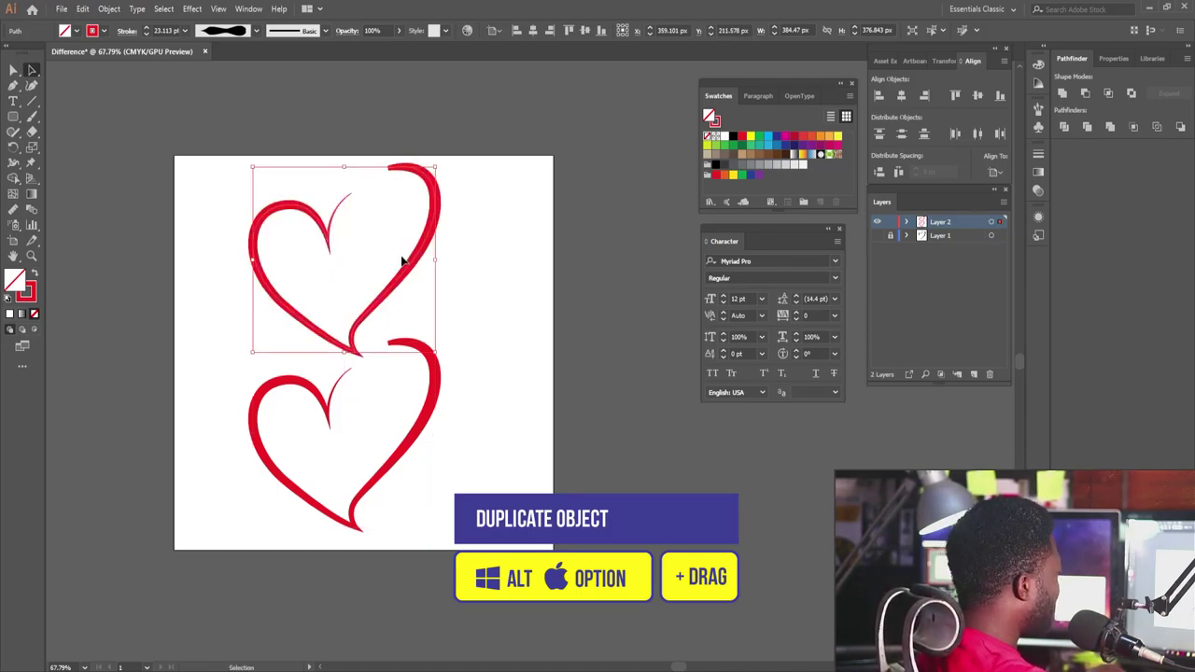
right_click(397, 266)
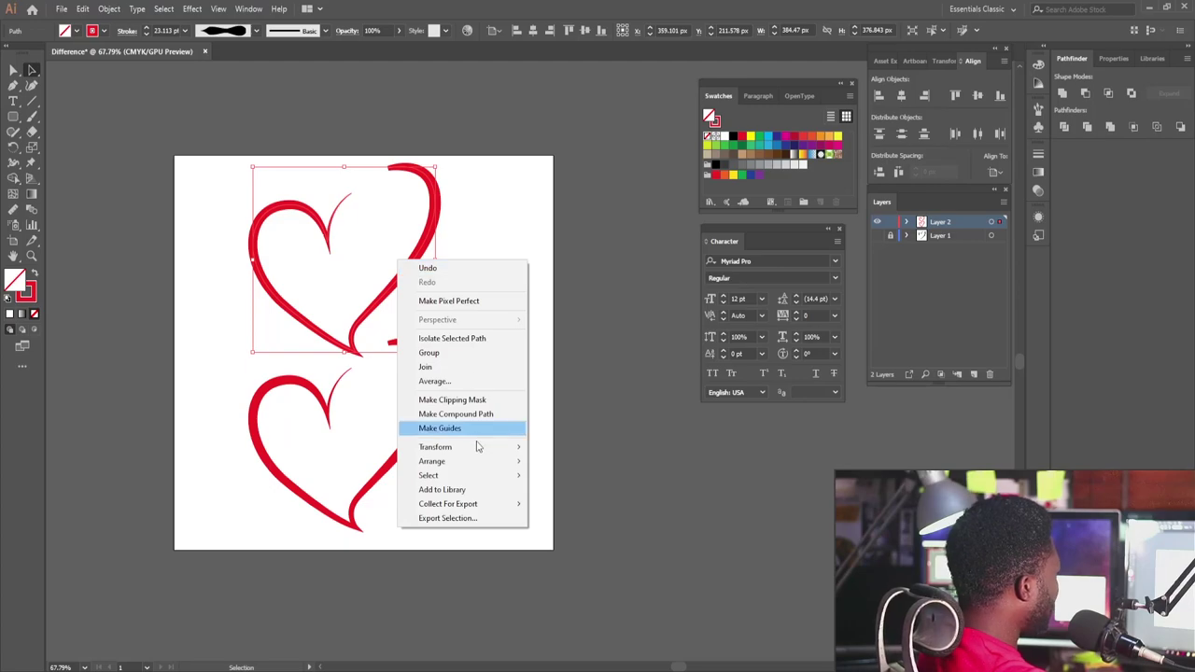
mouse_move(475, 455)
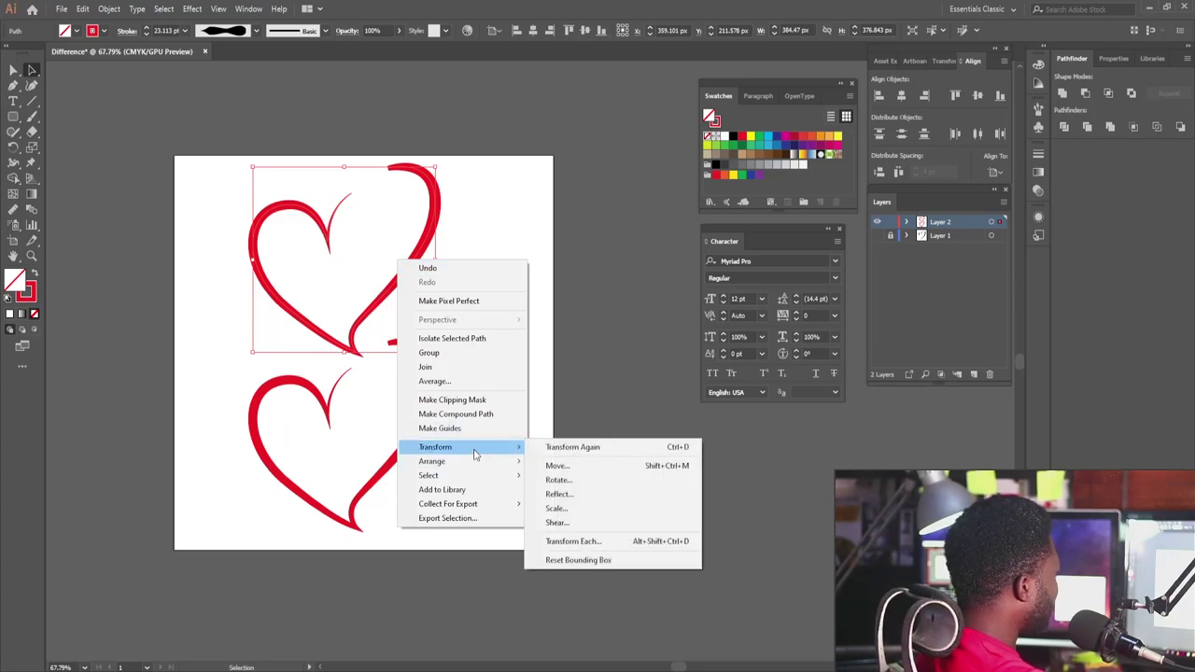
left_click(567, 481)
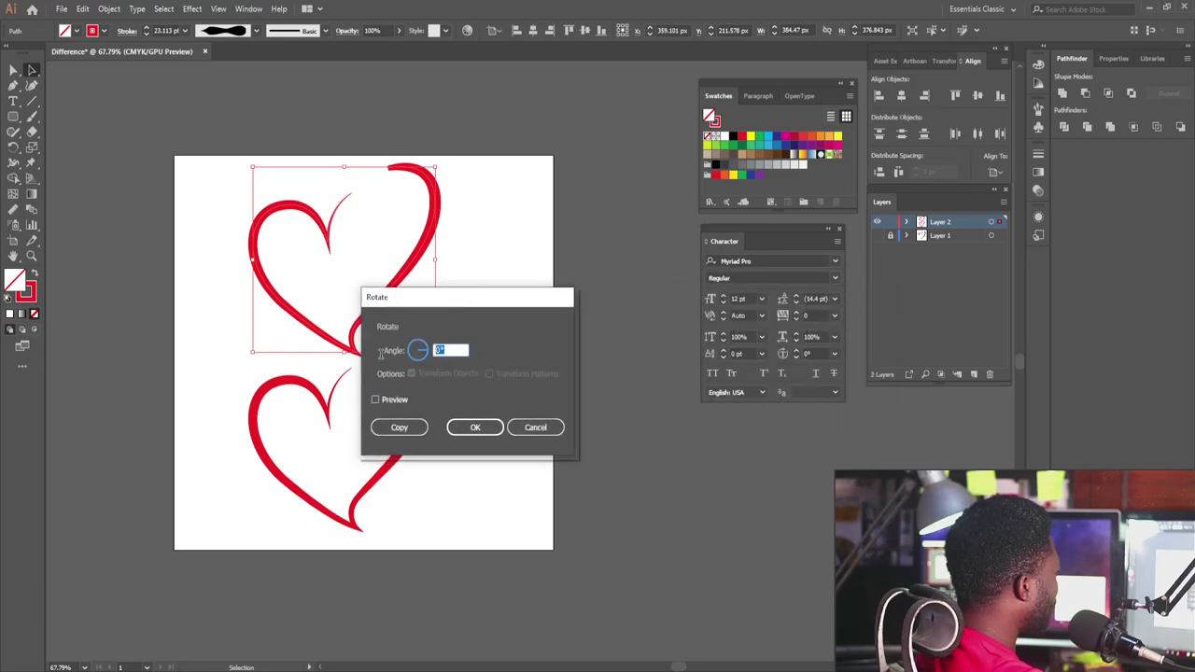
type("180")
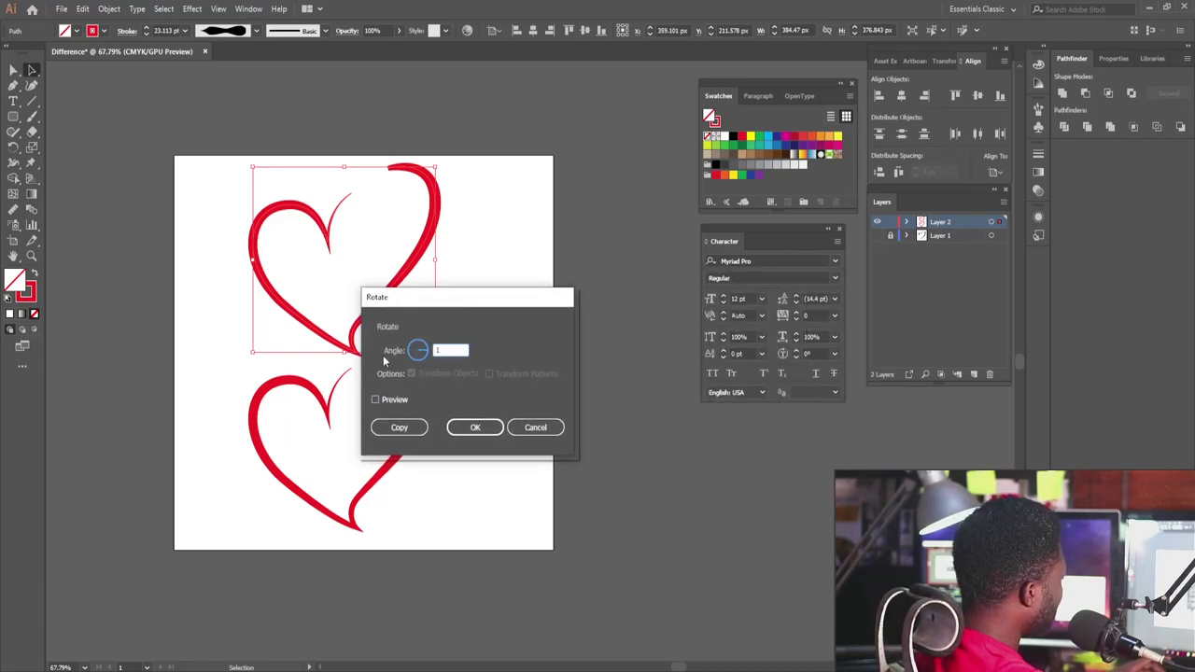
left_click(393, 402)
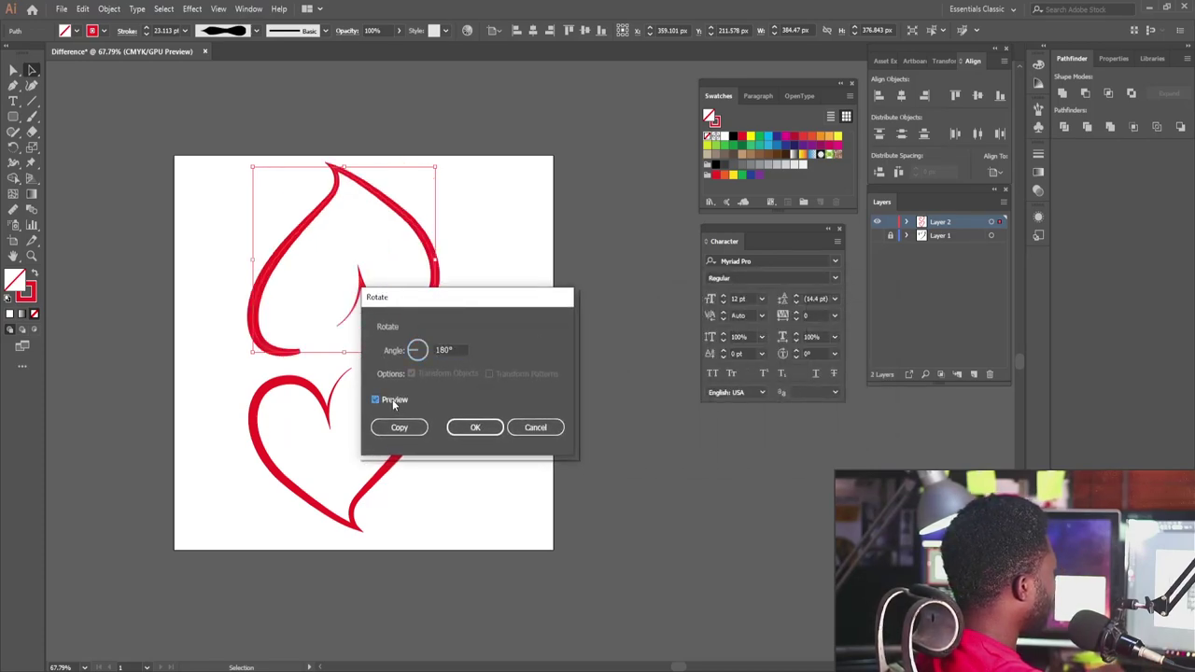
left_click(474, 426)
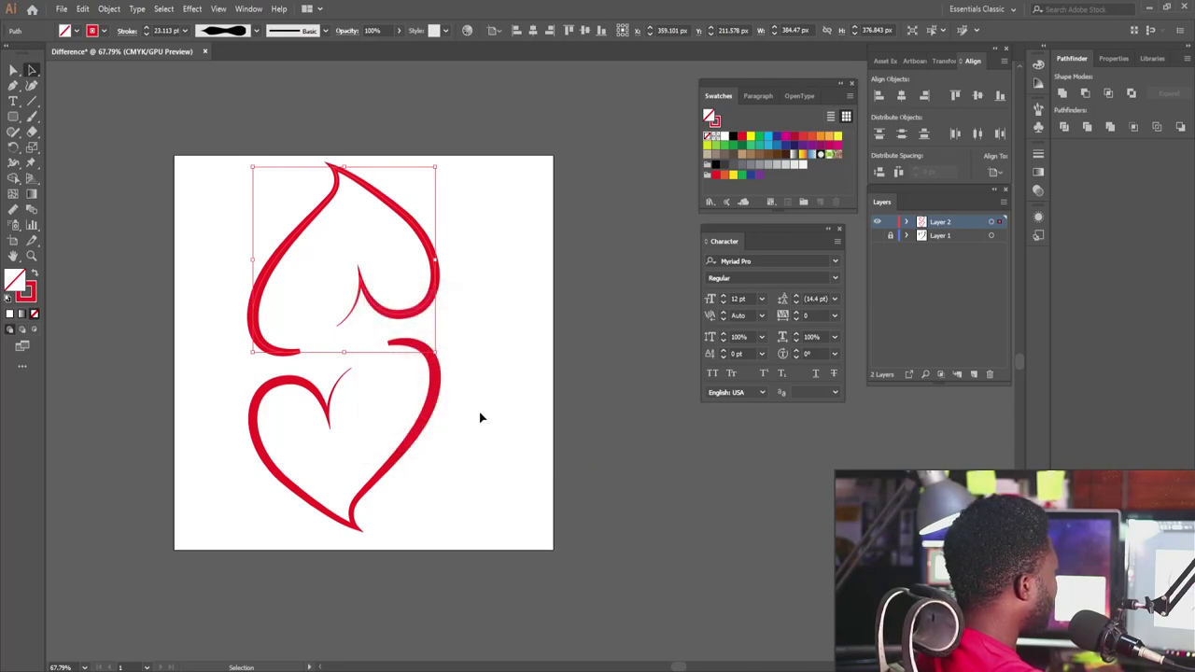
Position the rotated heart to the upper right of the original so their thick open ends join in one continuous S-curve.
left_click_drag(372, 316, 470, 308)
left_click(518, 402)
left_click_drag(390, 363, 478, 407)
left_click_drag(495, 268, 511, 268)
left_click(510, 380)
scroll(320, 240, "up", 2)
left_click_drag(362, 342, 368, 342)
left_click(363, 454)
key("a")
left_click_drag(389, 270, 208, 349)
left_click_drag(379, 296, 441, 337)
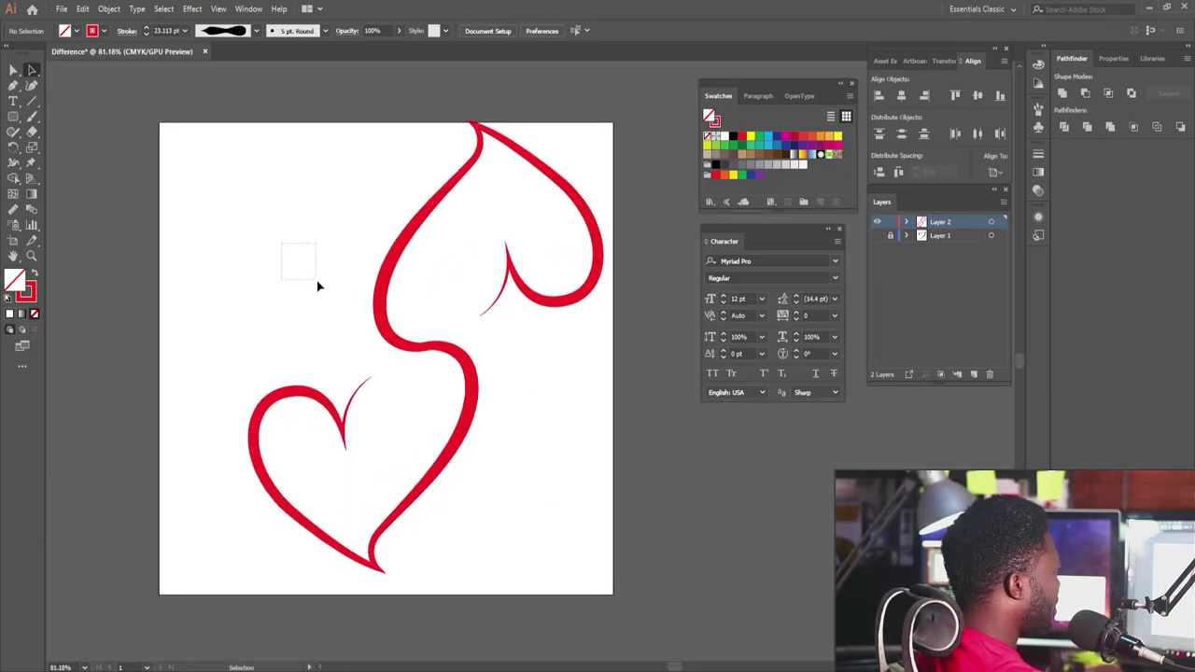
Select both hearts and expand their appearance into filled shapes.
left_click_drag(367, 318, 526, 421)
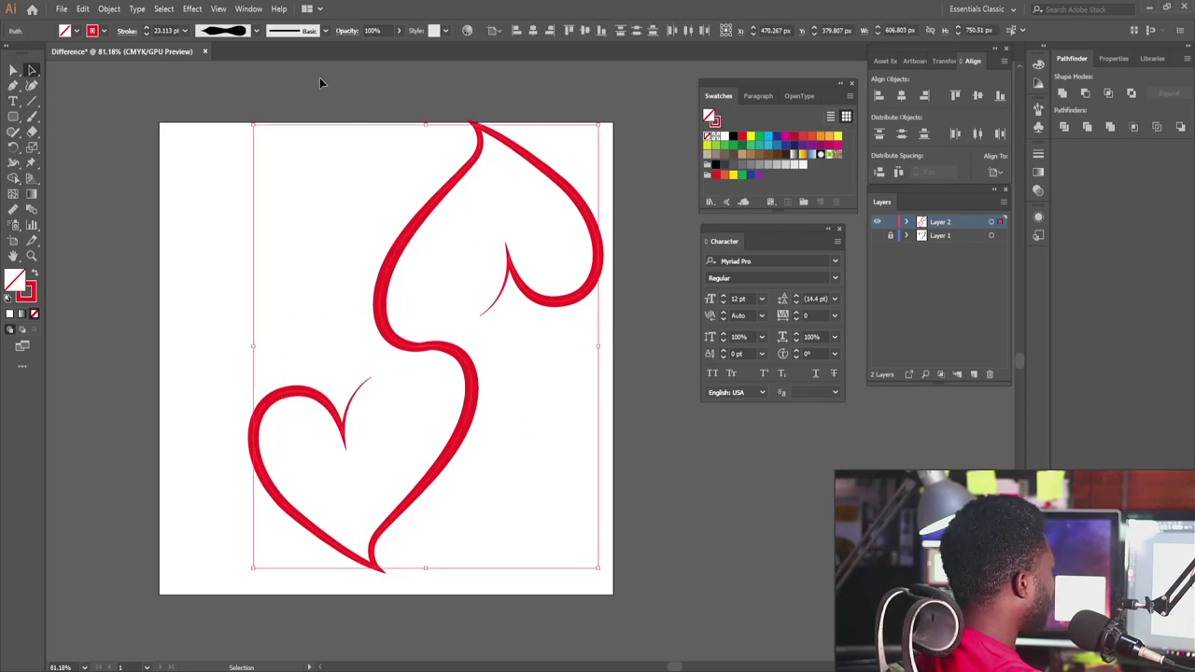
left_click(110, 10)
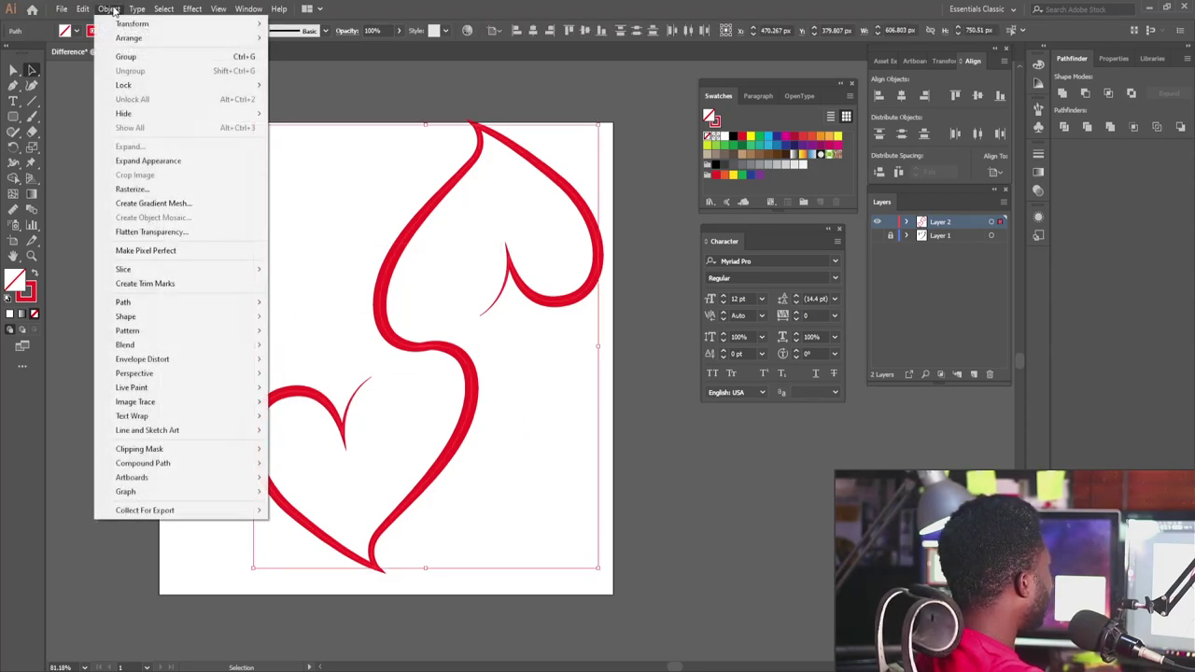
left_click(156, 163)
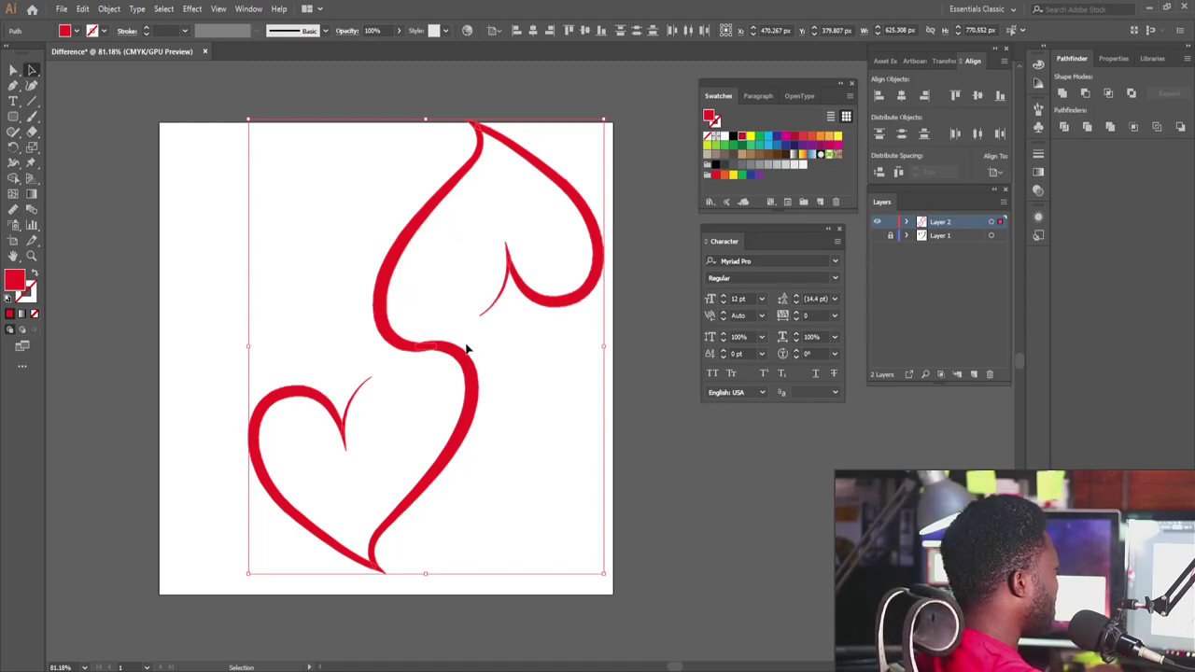
left_click(494, 181)
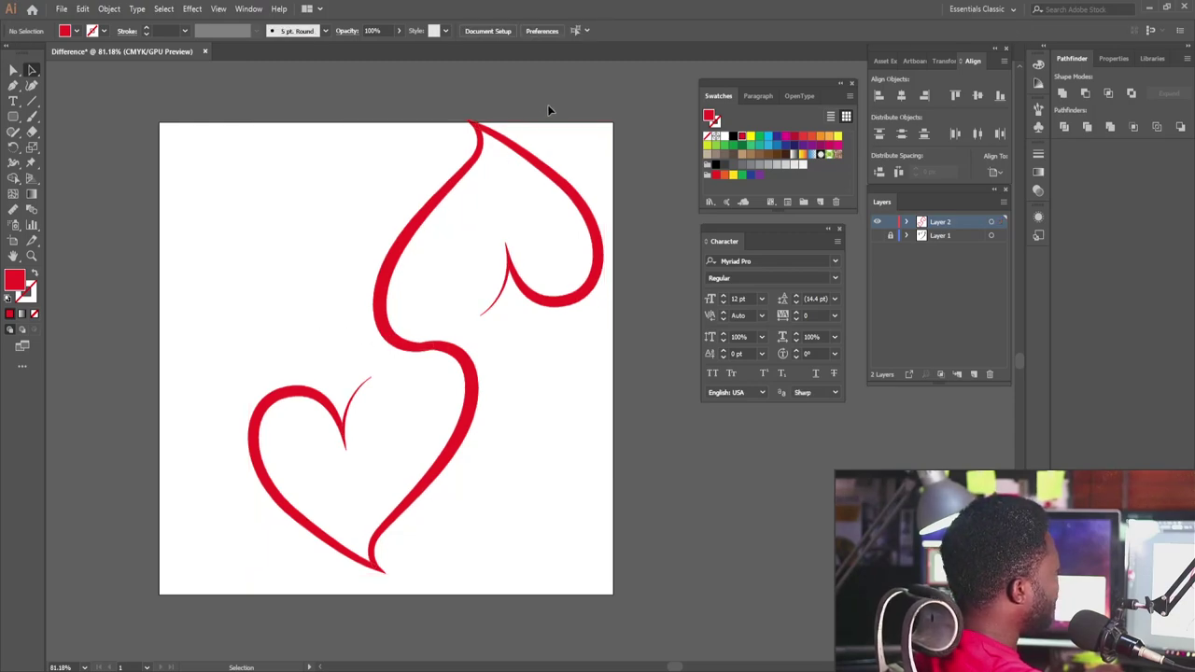
Scale both hearts down together to about 417 x 513 px and move them near the artboard's center.
left_click_drag(531, 125, 251, 474)
left_click_drag(604, 121, 485, 271)
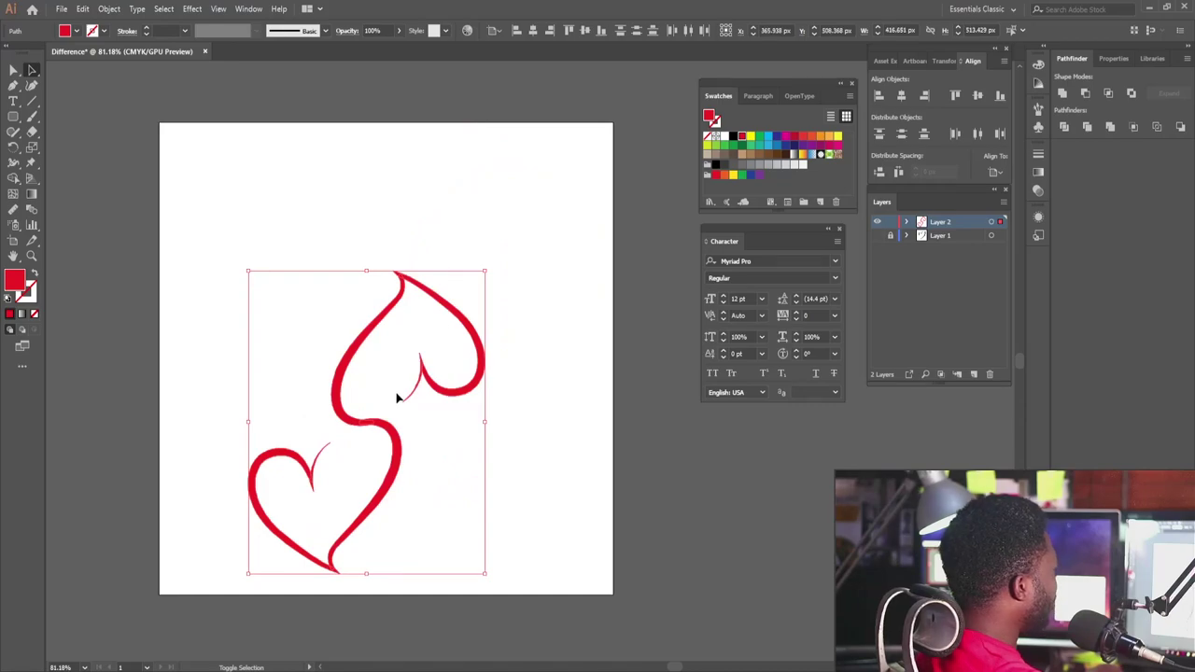
left_click_drag(422, 378, 449, 293)
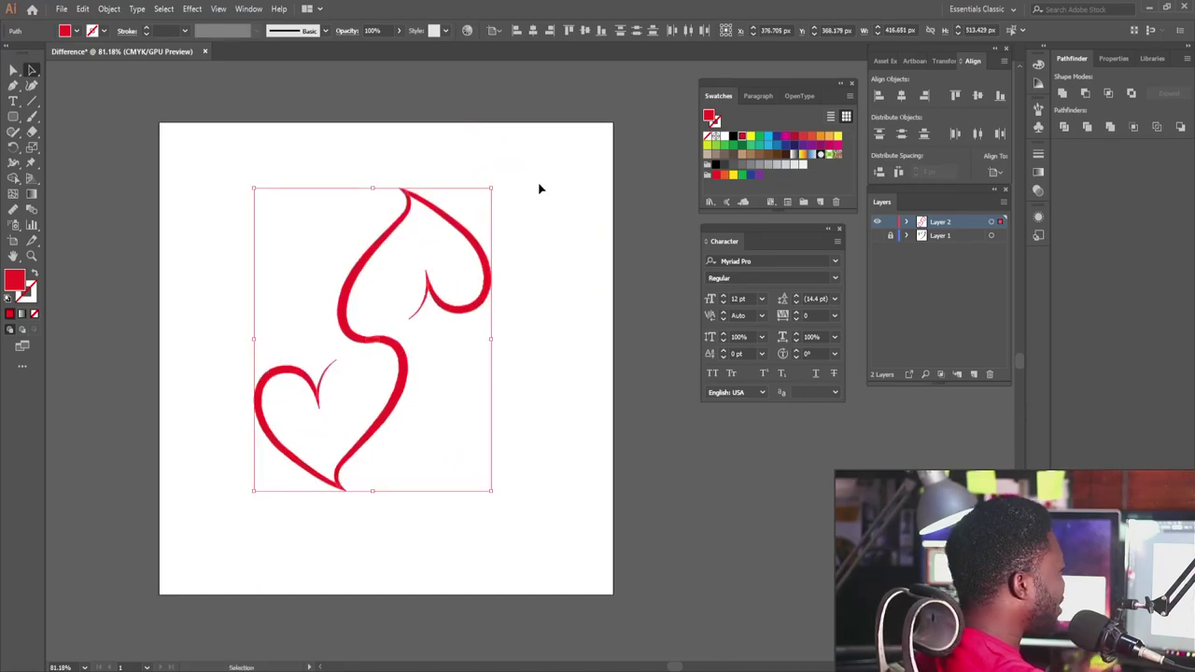
left_click(541, 189)
Merge the two heart shapes into a single shape with Pathfinder Unite and zoom in on their junction.
left_click_drag(311, 287, 426, 370)
left_click_drag(349, 315, 411, 364)
left_click(394, 378, "ctrl")
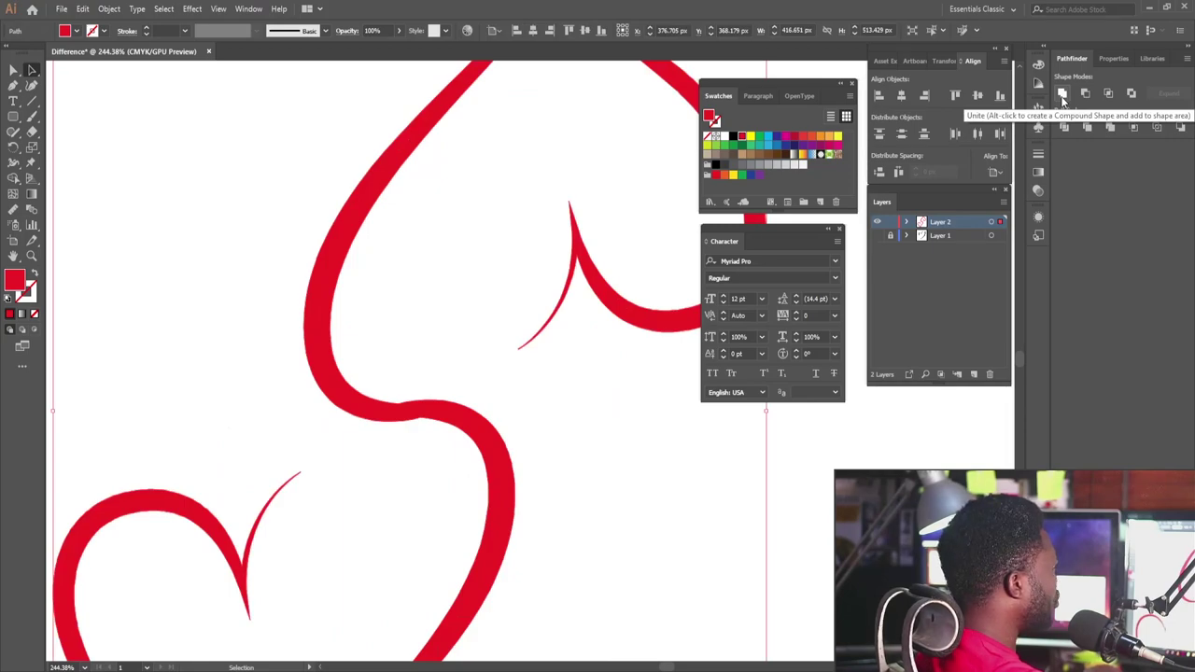
left_click(1062, 97)
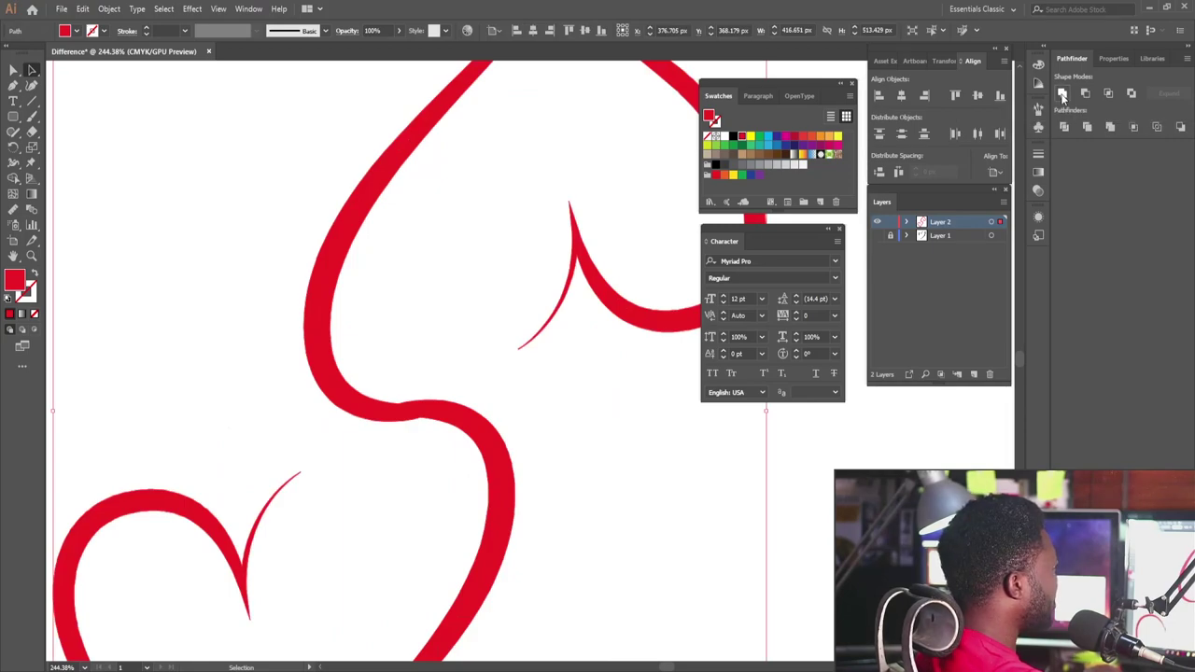
left_click_drag(440, 321, 486, 420)
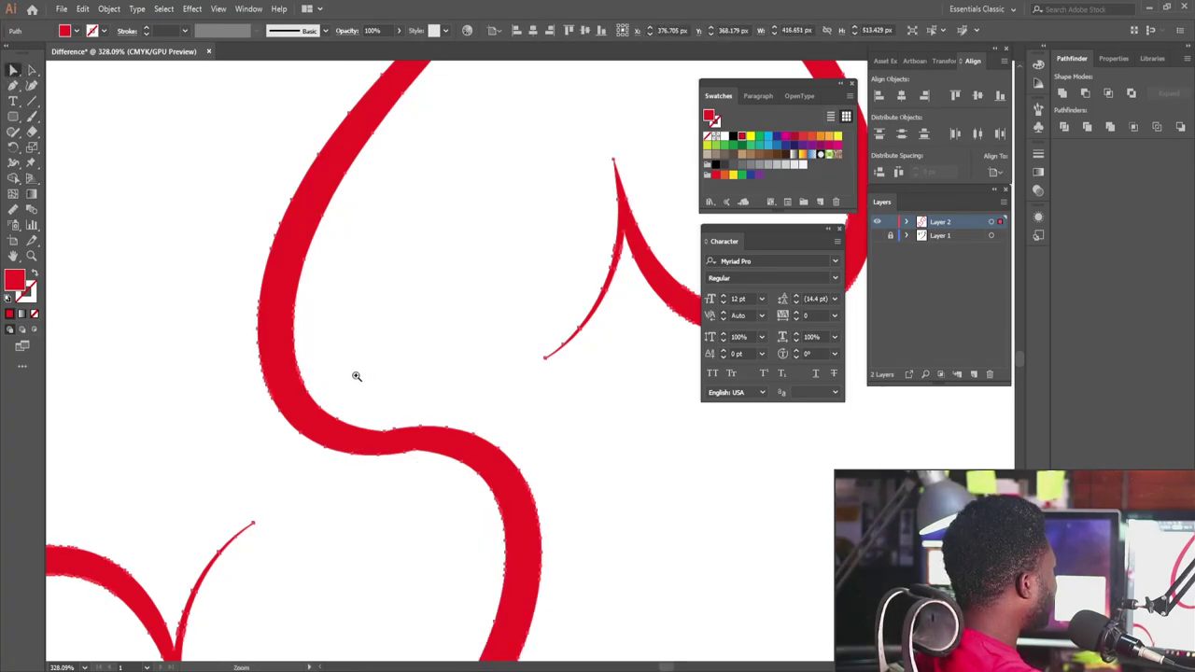
Delete the extra anchor points that form the notches on the upper and lower edges of the hearts' junction.
left_click_drag(414, 426, 461, 468)
left_click(389, 430, "ctrl")
left_click_drag(356, 416, 449, 483)
left_click(449, 482)
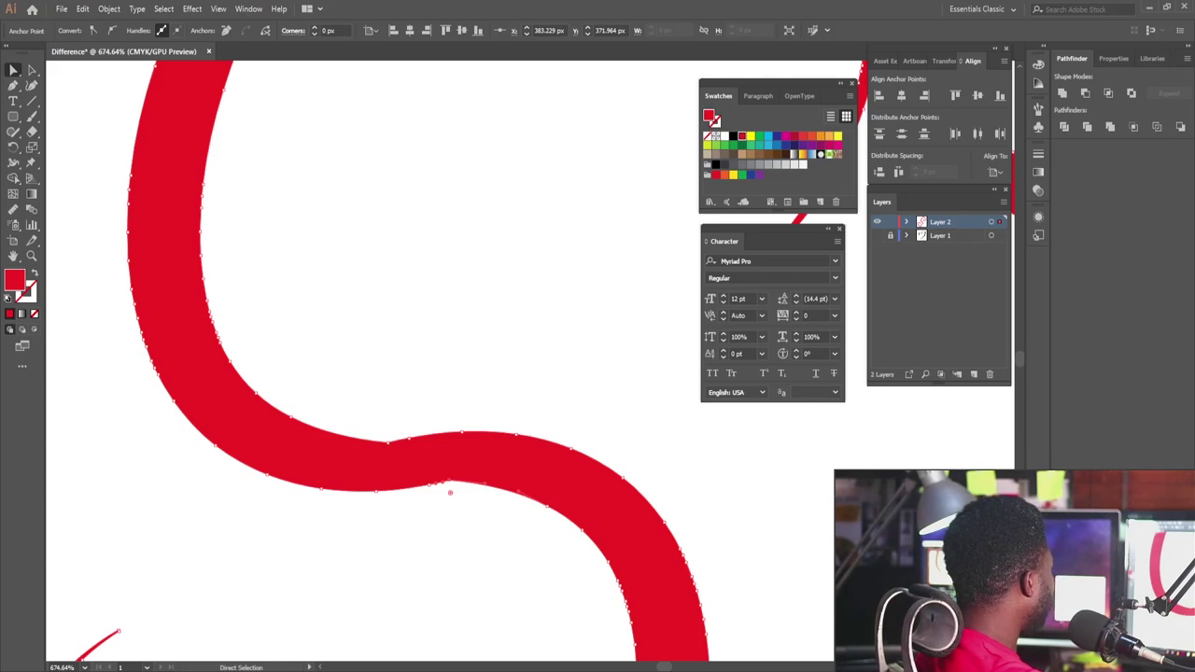
left_click(13, 87)
left_click_drag(13, 93, 66, 99)
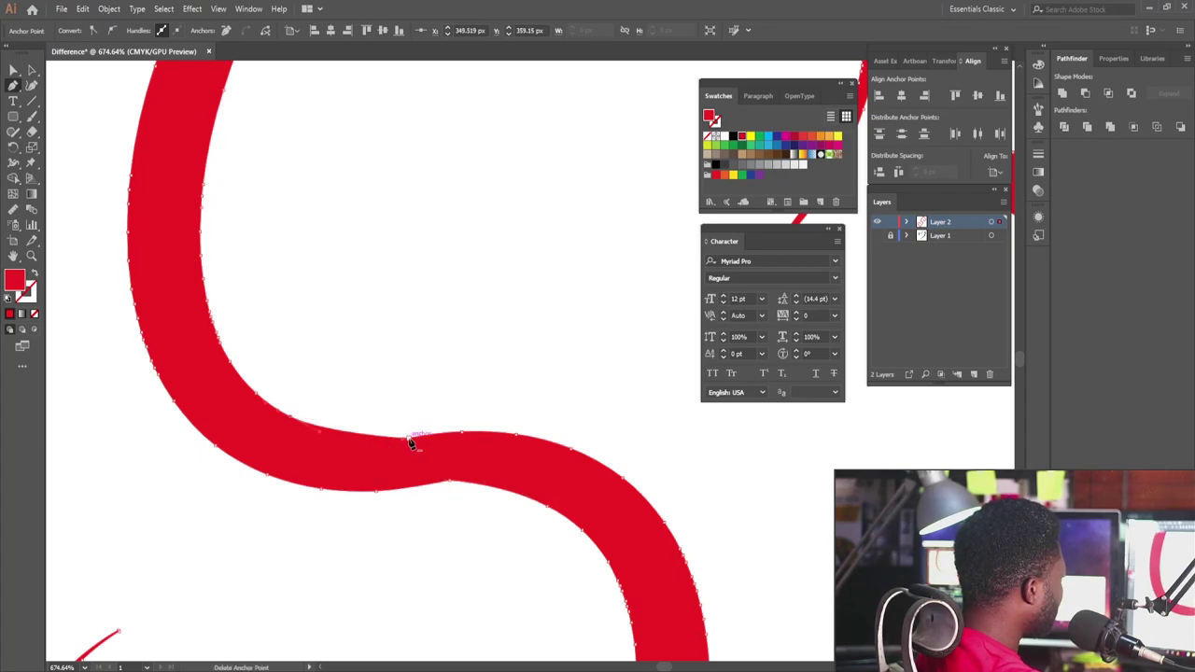
left_click(449, 483)
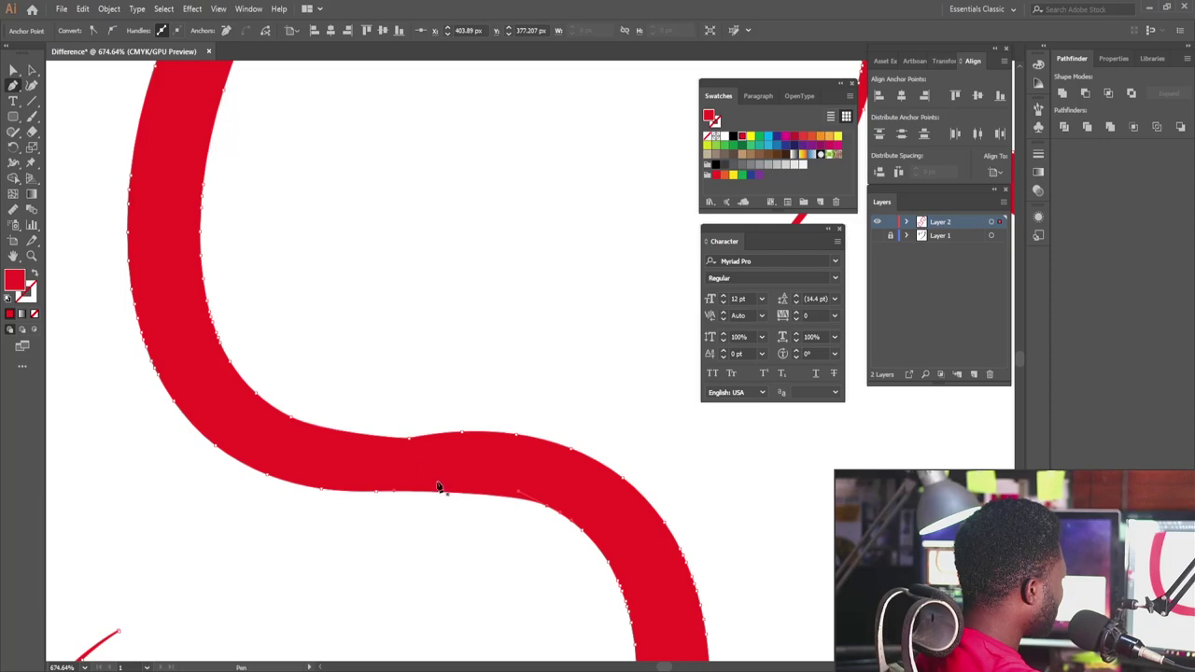
left_click(13, 71)
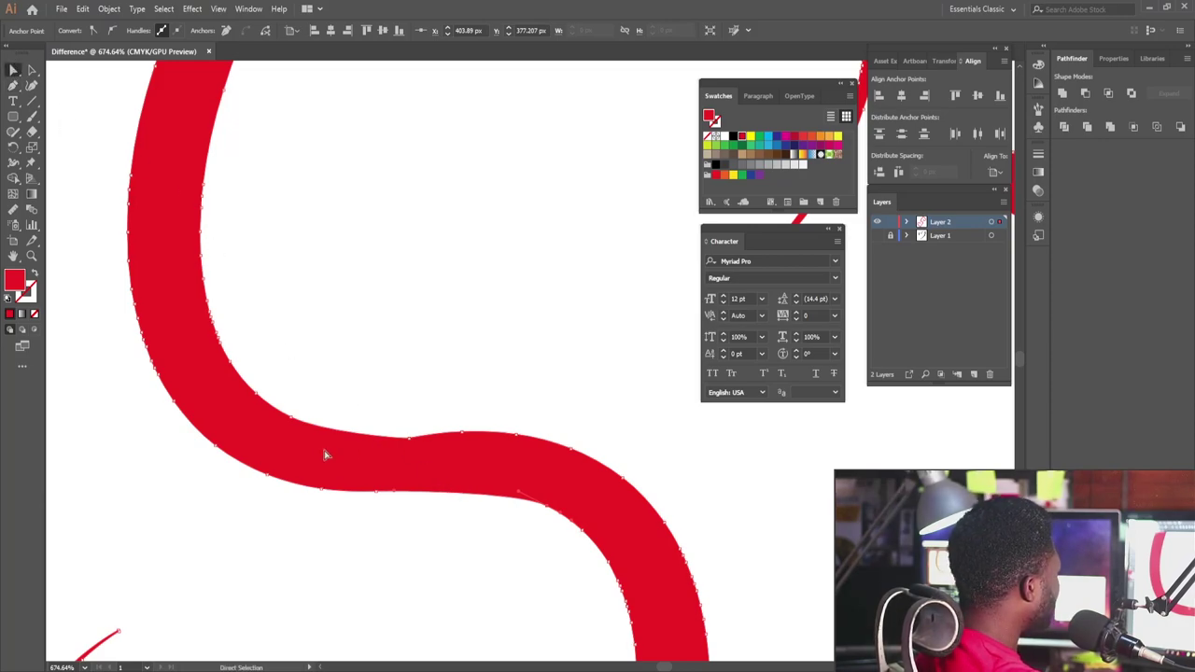
Lengthen the direction handles next to the deleted points on the upper and lower edges to smooth the junction's curves.
left_click(292, 417)
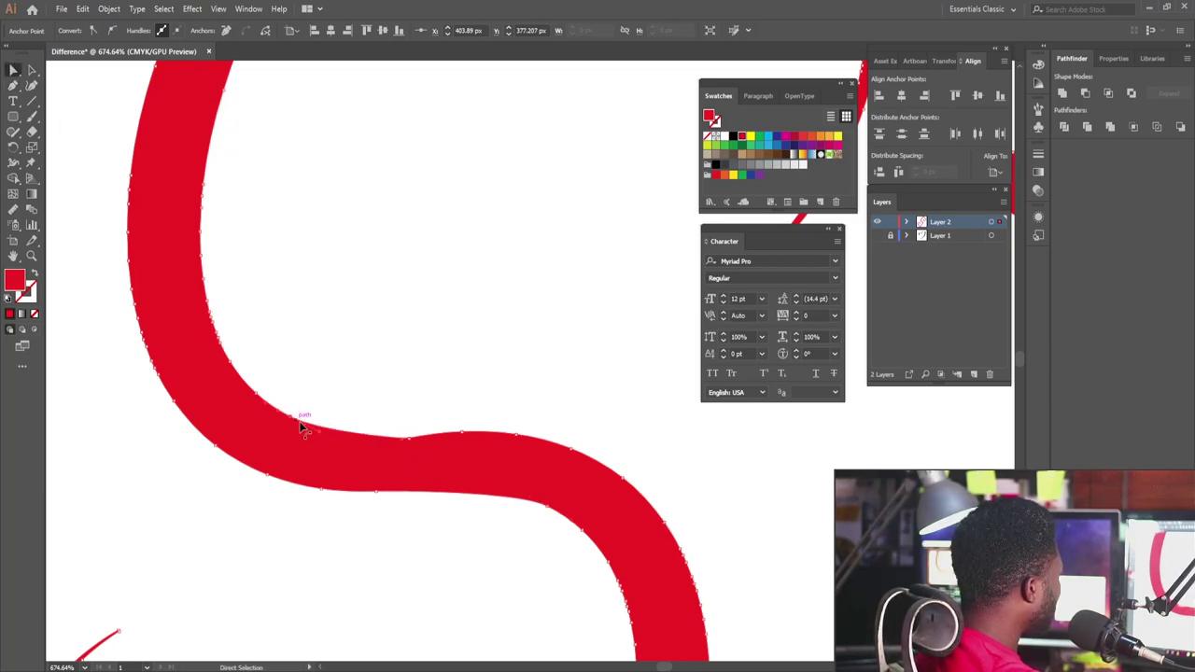
left_click_drag(319, 434, 339, 447)
left_click_drag(525, 551, 401, 427)
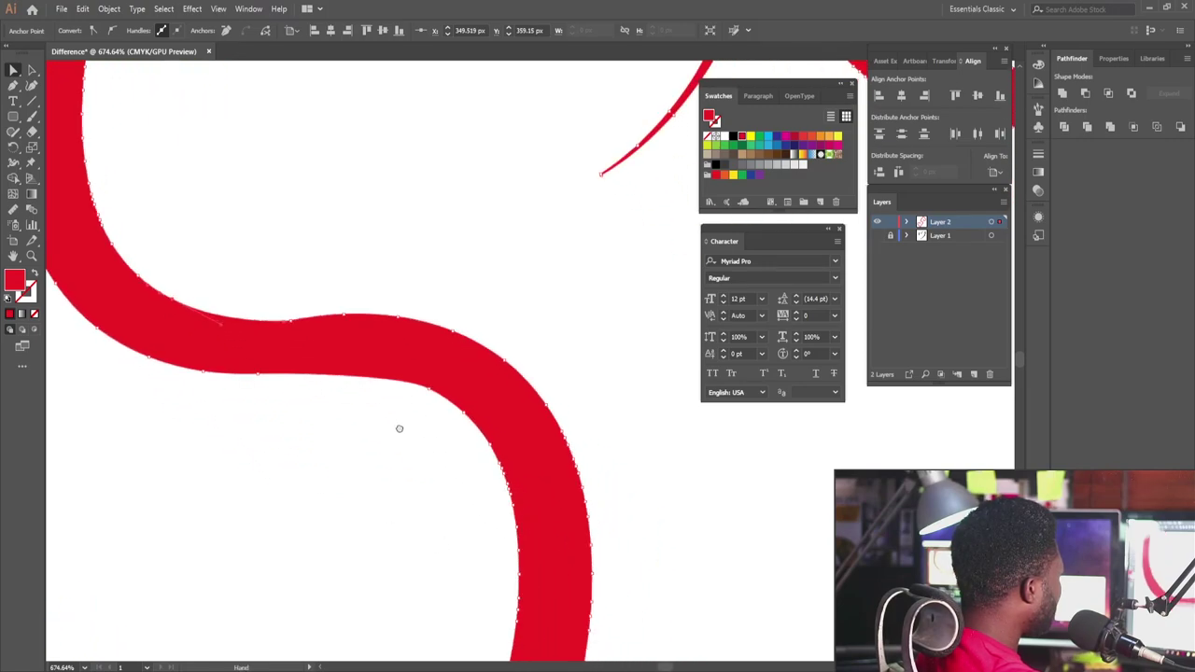
left_click(398, 377)
left_click_drag(402, 377, 388, 362)
left_click(386, 438, "ctrl")
left_click_drag(433, 268, 407, 322)
left_click(364, 334, "ctrl")
left_click_drag(287, 302, 357, 366)
Delete the remaining anchor points in the dip on the junction's upper edge and deselect the shape.
key("a")
left_click(323, 318)
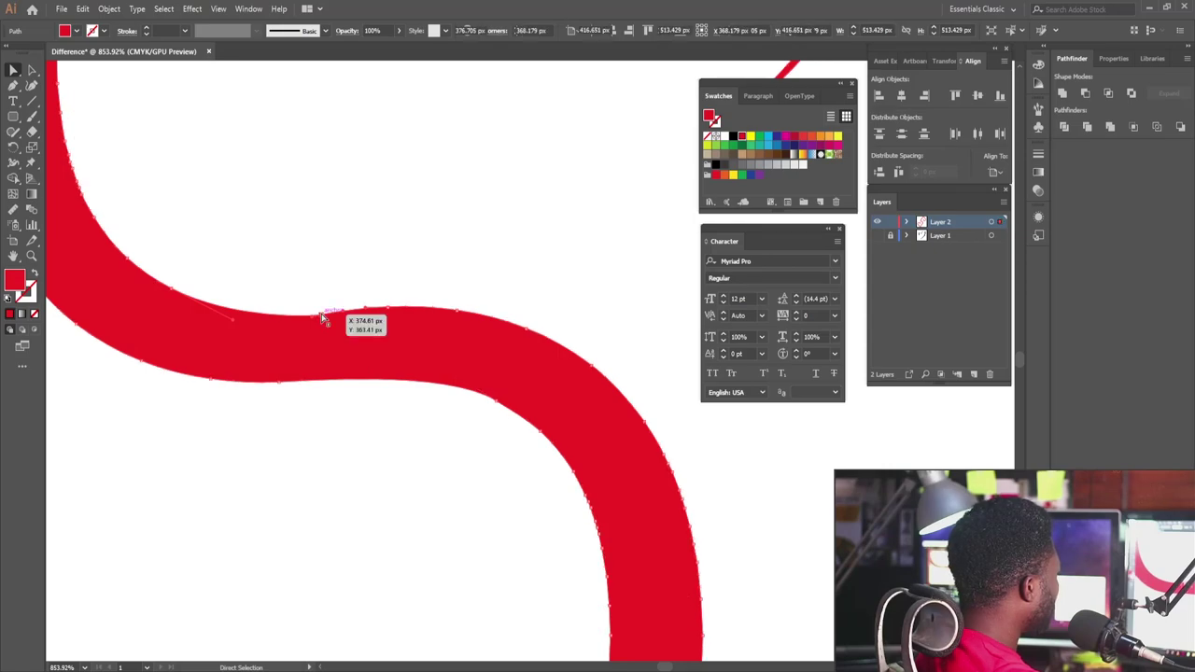
left_click(16, 87)
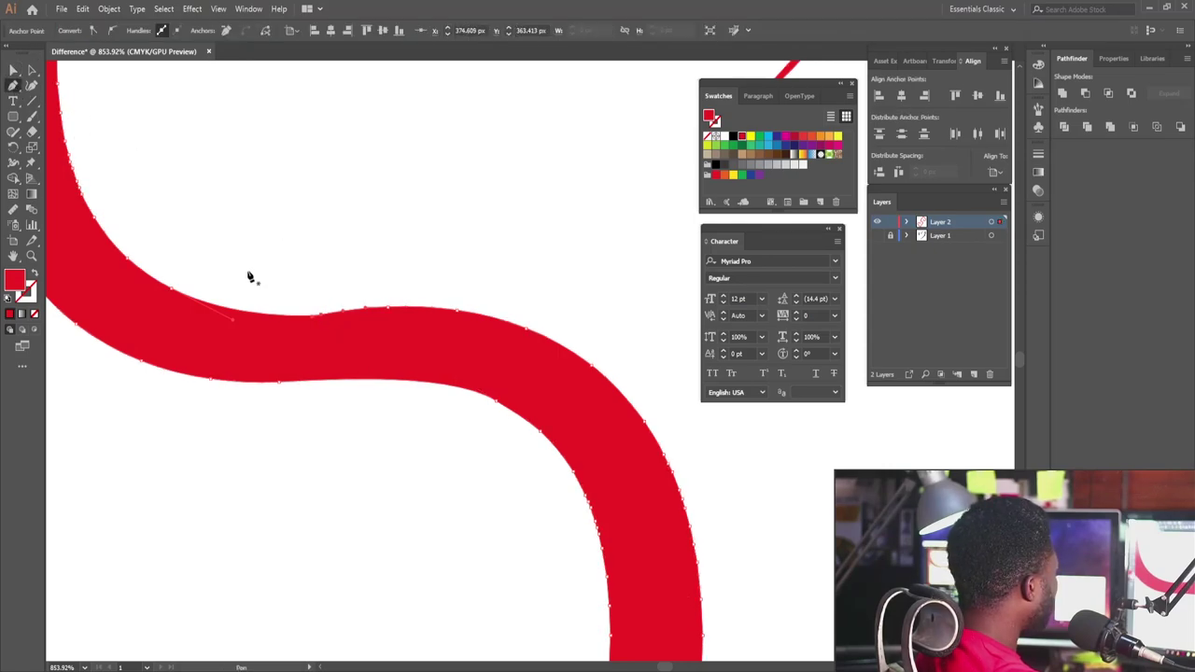
left_click(323, 318)
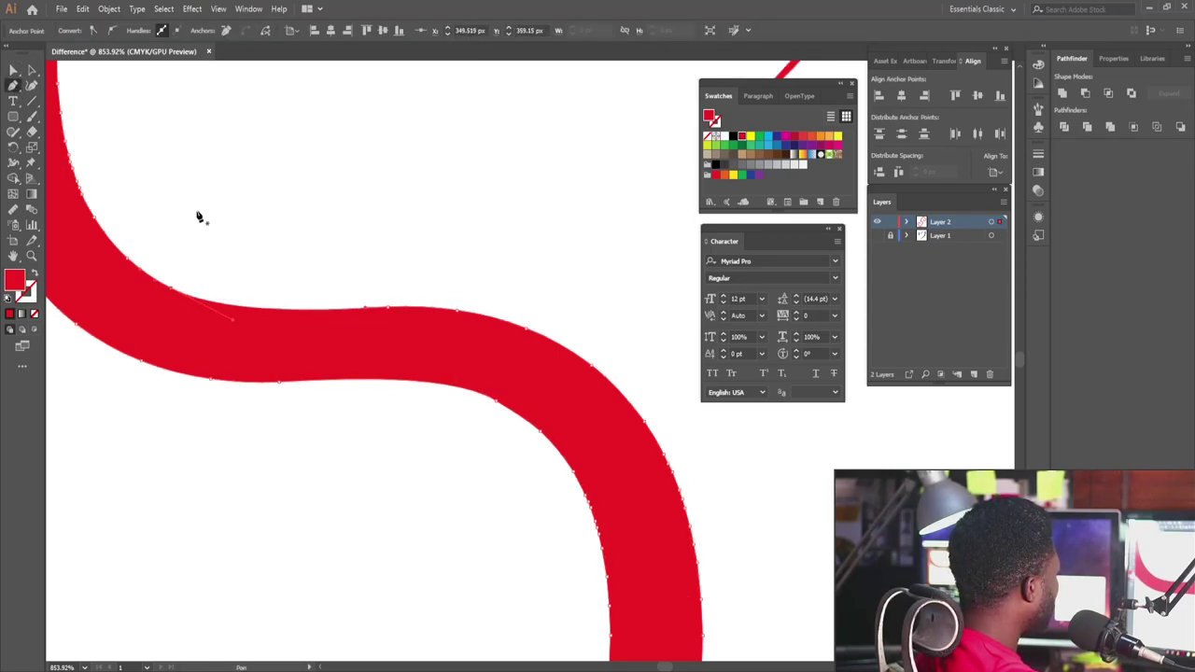
left_click(32, 72)
left_click(302, 187)
left_click_drag(411, 154, 109, 302)
left_click_drag(451, 254, 408, 345)
left_click_drag(331, 206, 376, 233)
left_click_drag(459, 221, 425, 232)
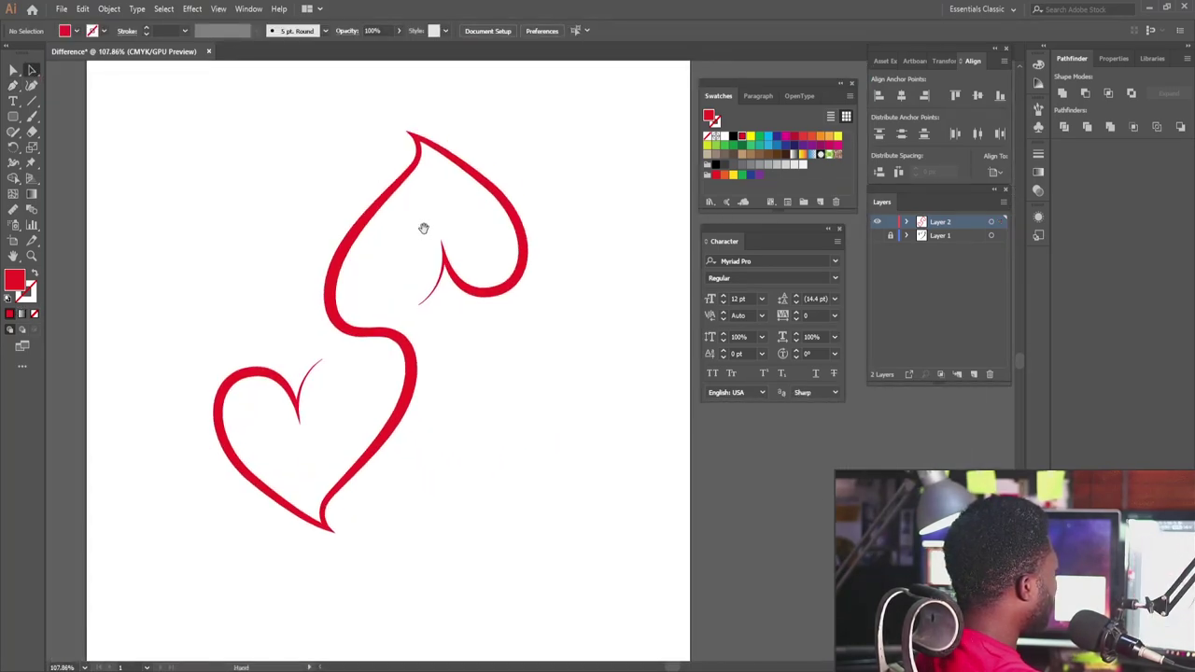
Scale the double-heart shape down proportionally to roughly half its size and move it near the artboard's center.
left_click(416, 372)
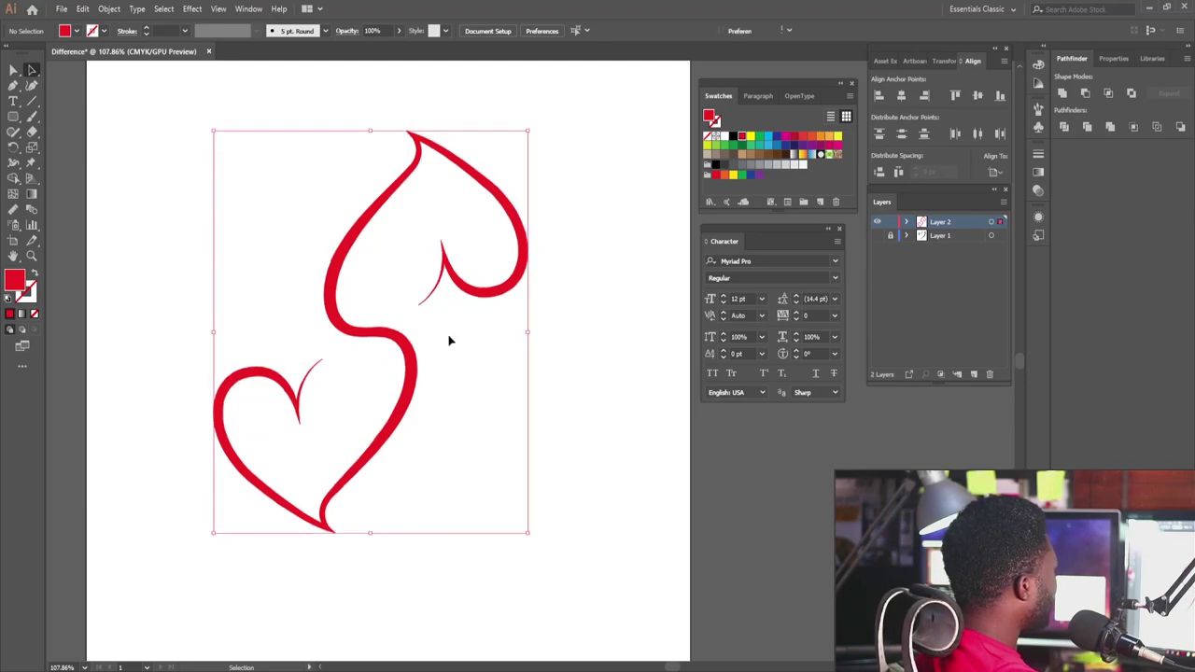
left_click_drag(528, 131, 408, 284)
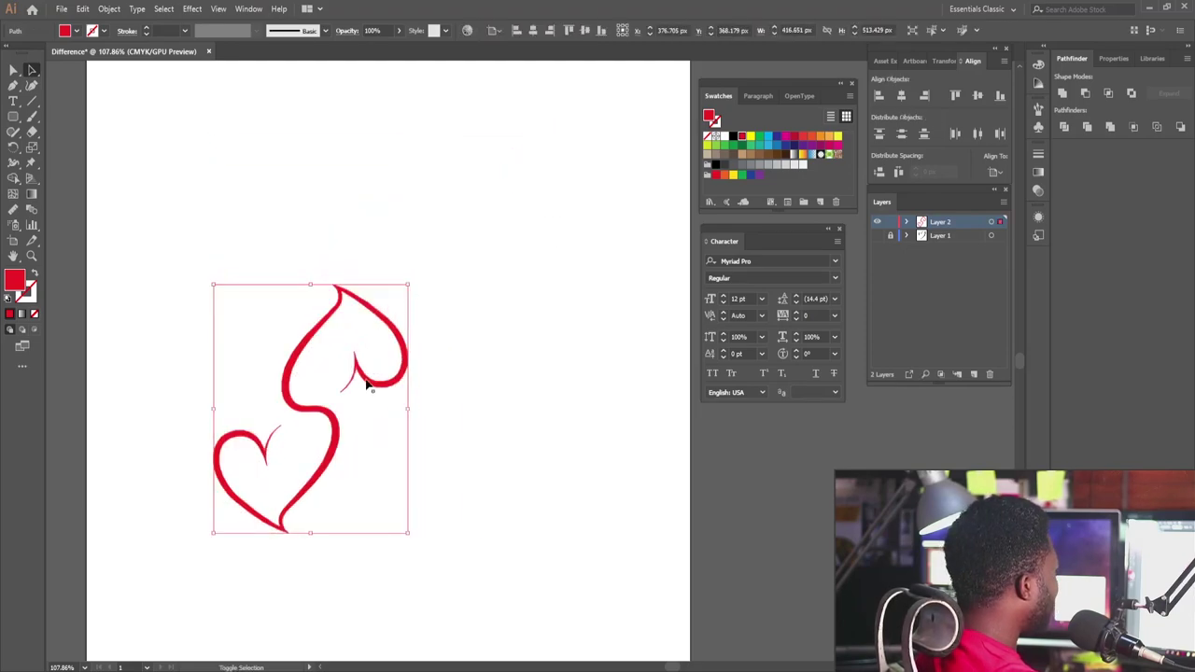
left_click_drag(375, 380, 428, 251)
left_click(481, 306)
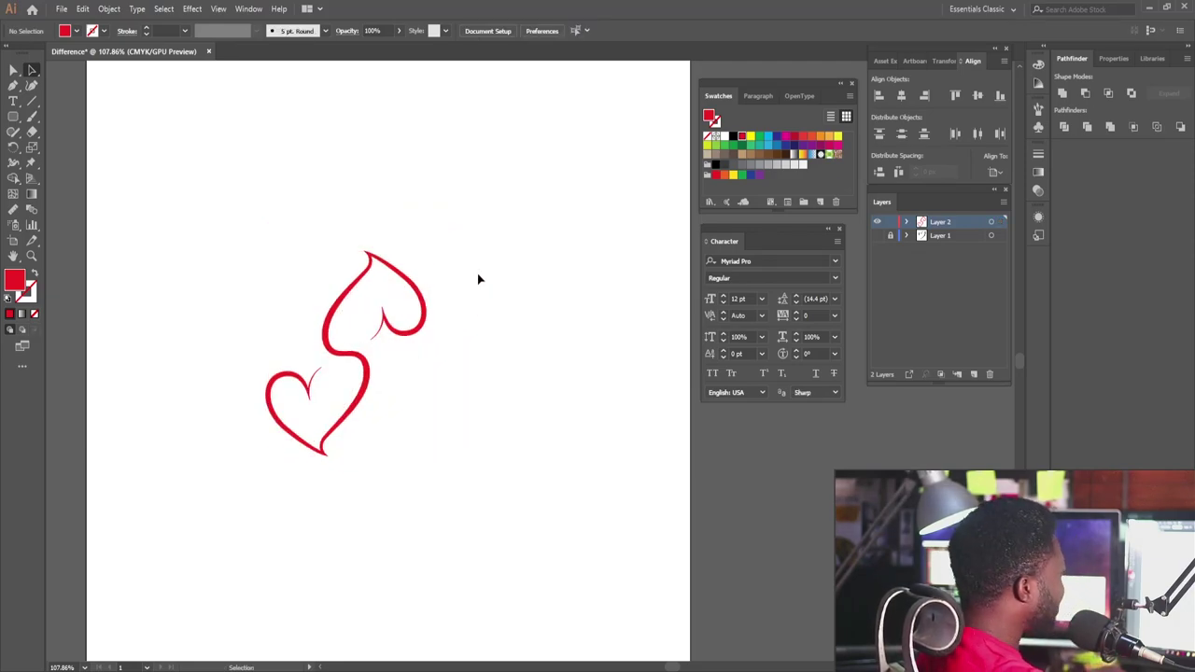
left_click_drag(420, 320, 451, 325)
left_click(507, 256)
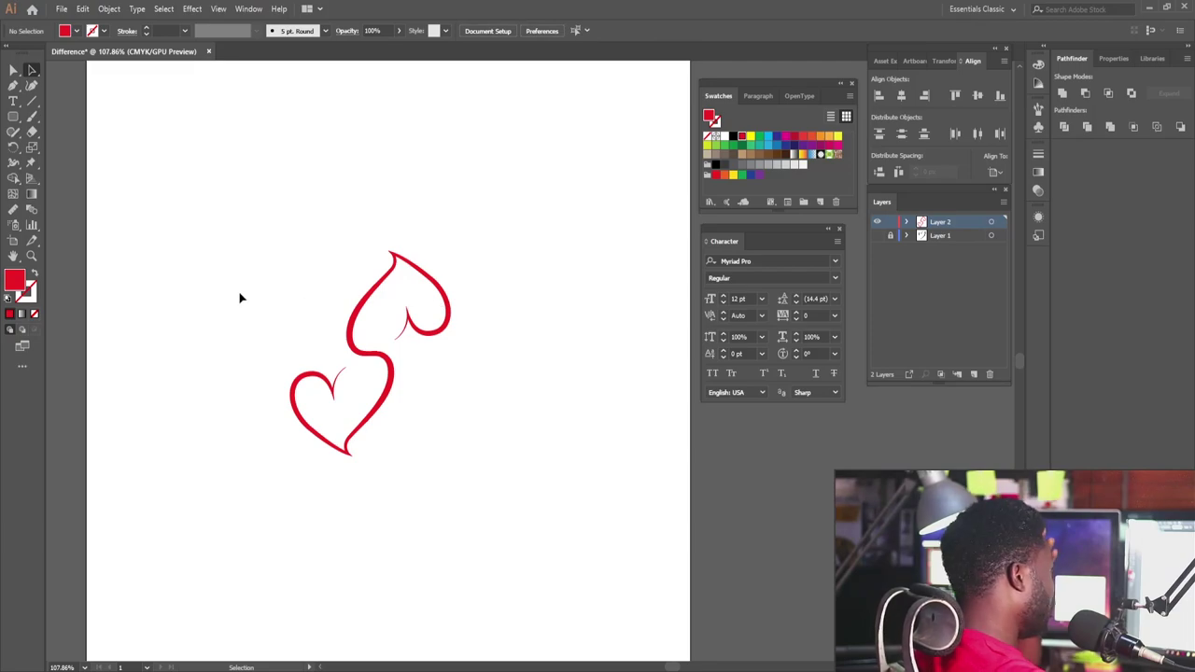
Fill the double heart with a linear gradient running from the upper heart's tip to the lower heart's tip at about -110.4°.
left_click(33, 195)
key("ctrl+a")
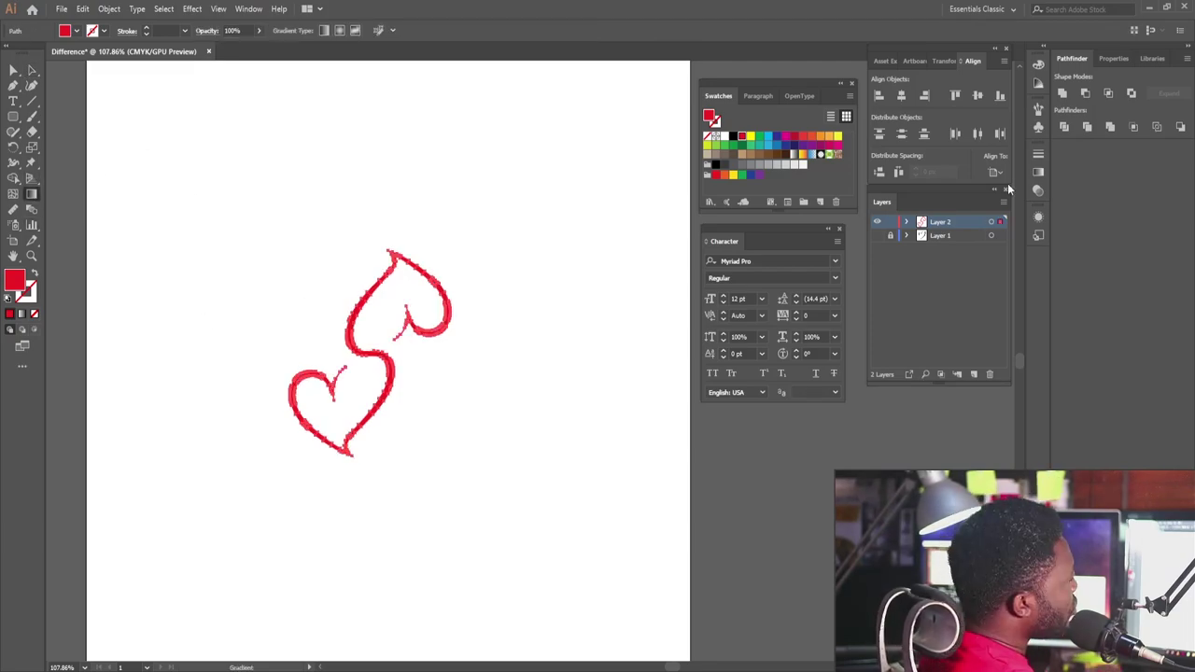
left_click(1041, 172)
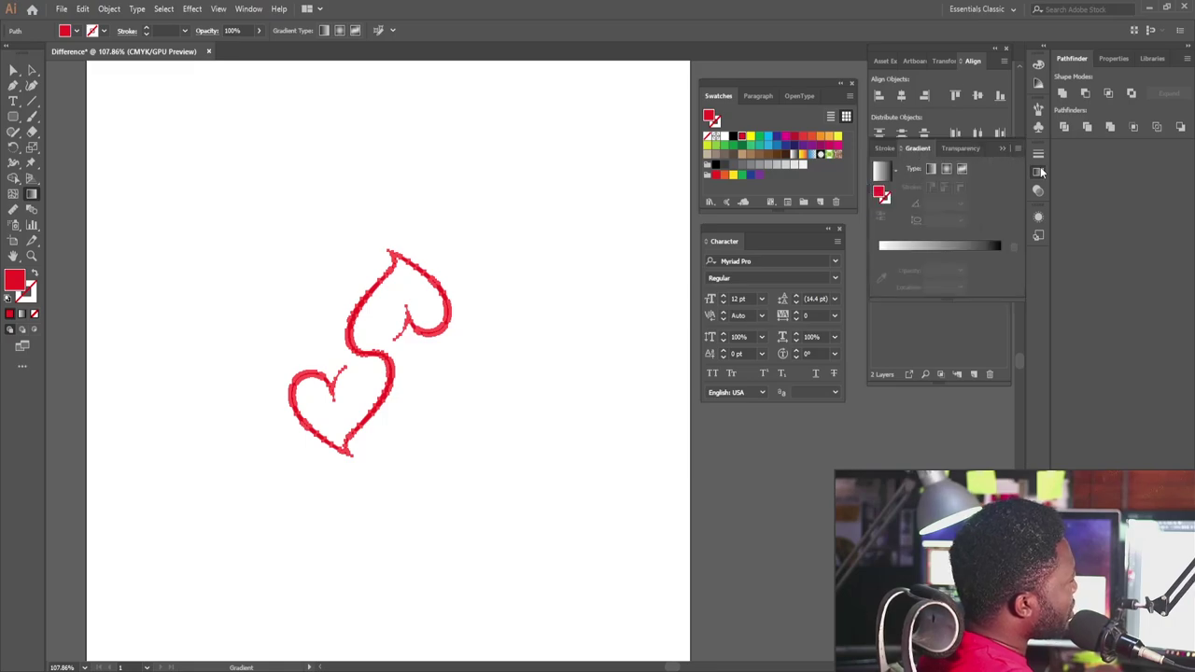
left_click(934, 244)
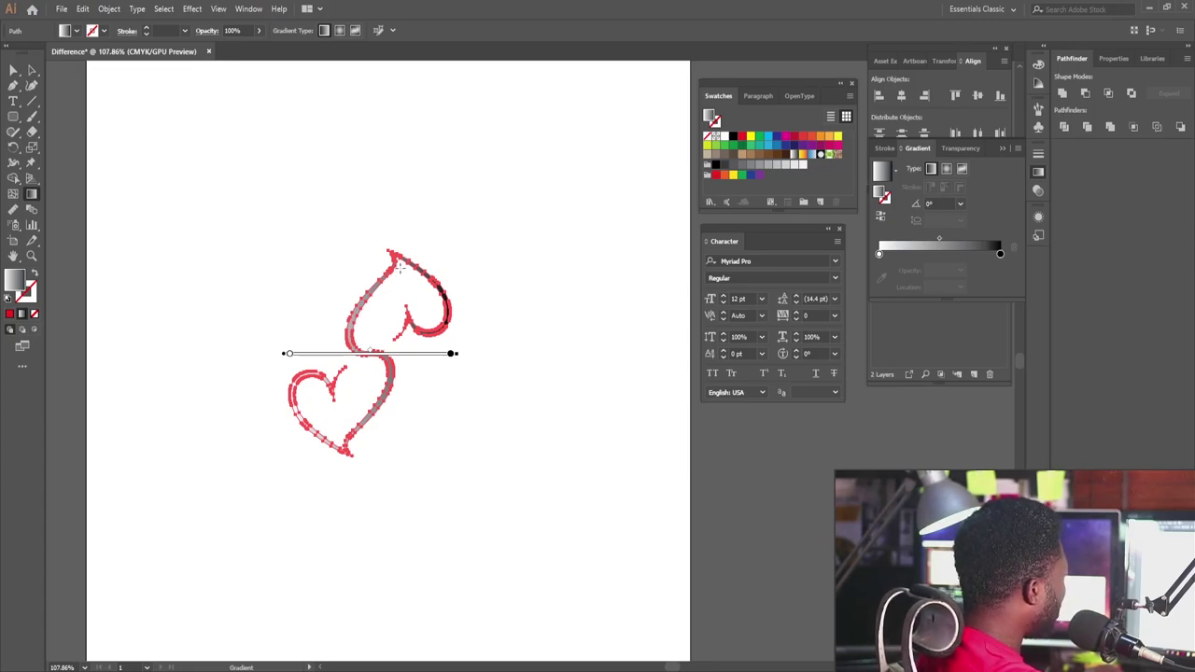
mouse_move(400, 263)
left_mouse_down()
mouse_move(352, 427)
mouse_move(338, 441)
mouse_move(361, 397)
mouse_move(340, 431)
left_mouse_up()
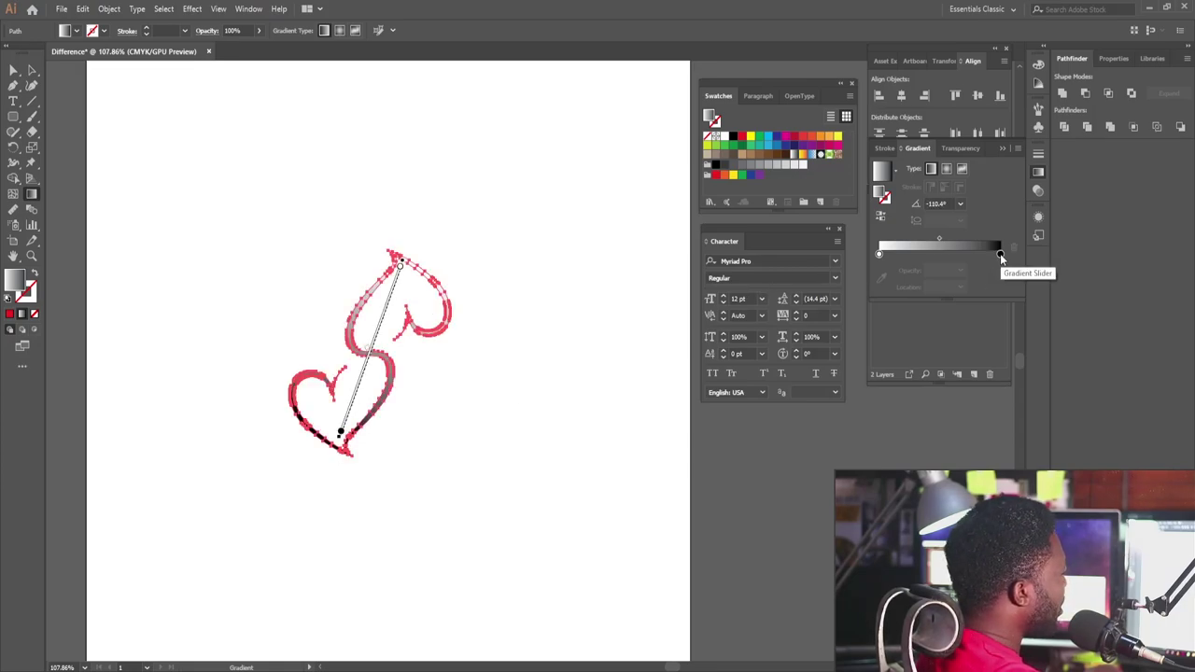
Set the gradient's end stop to orange (C=0 M=50 Y=100 K=0) and its start stop to blue.
left_click(1000, 253)
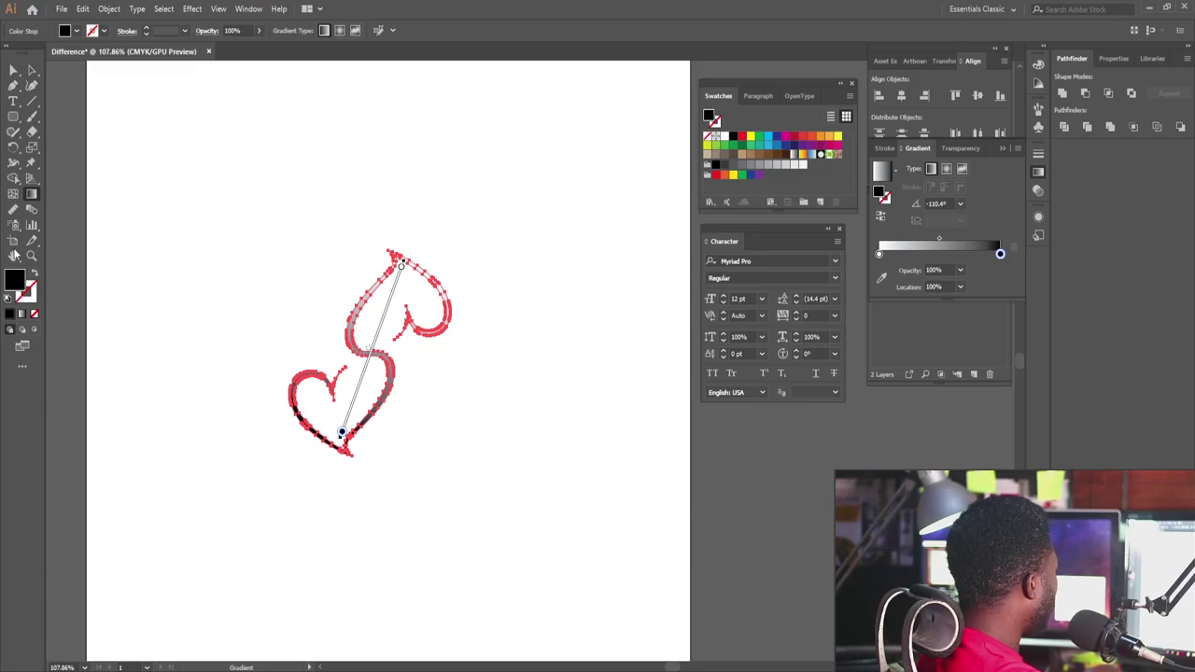
left_click(751, 136)
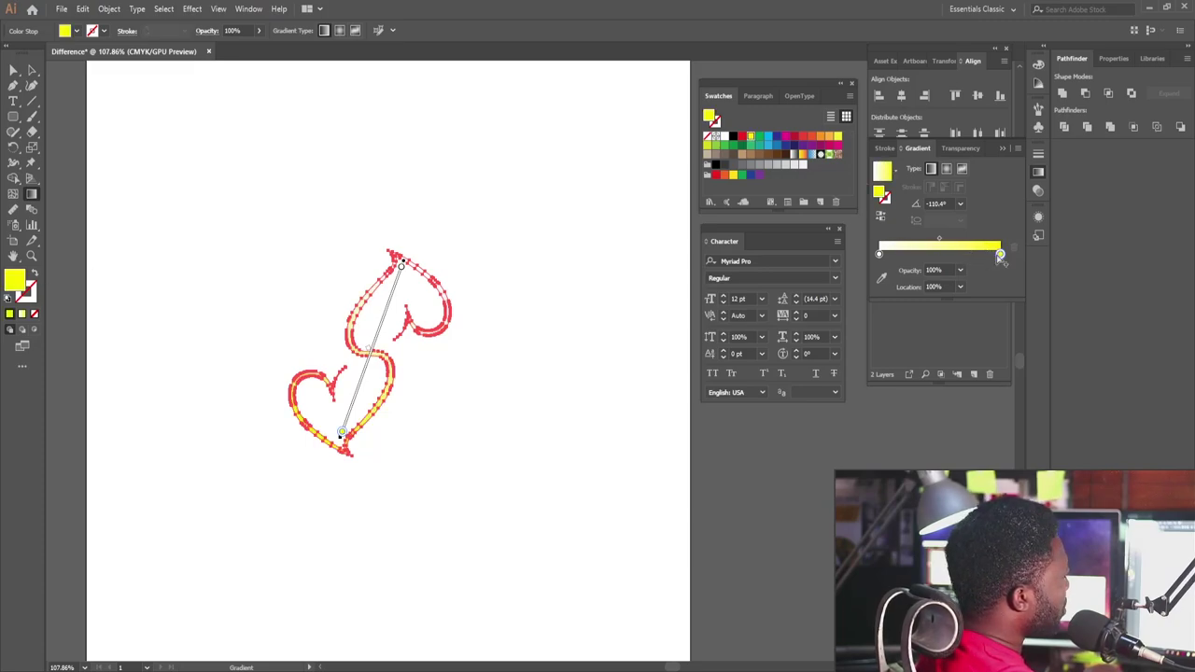
left_click(820, 138)
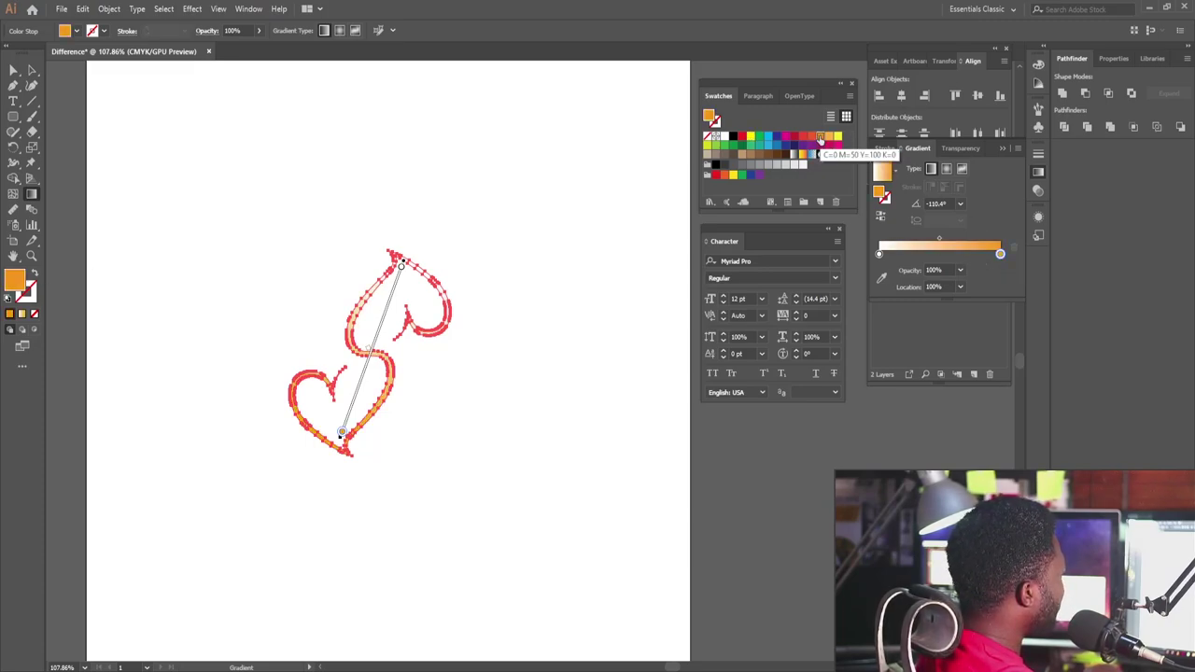
left_click(880, 254)
double_click(879, 254)
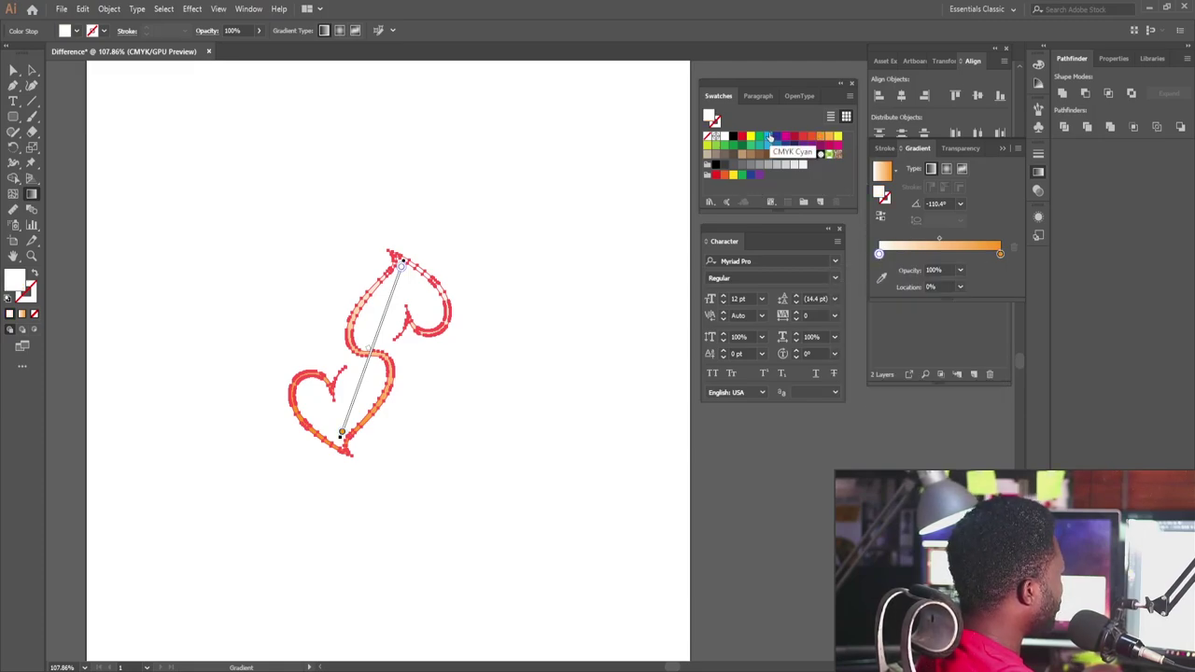
left_click(770, 138)
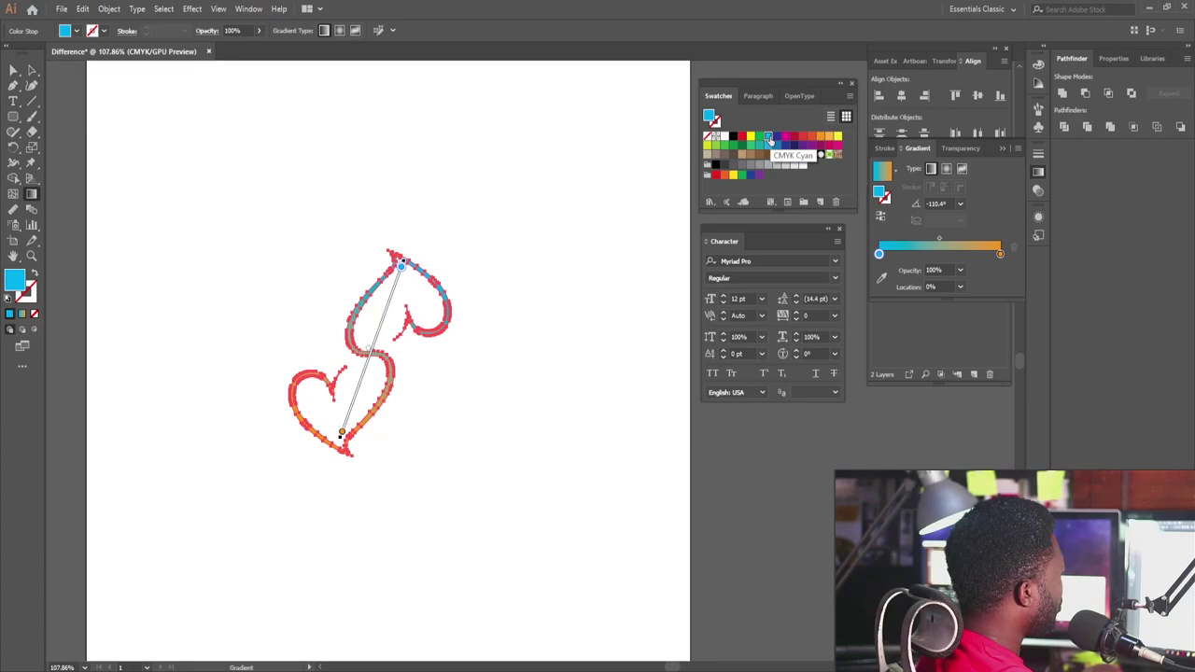
left_click(777, 146)
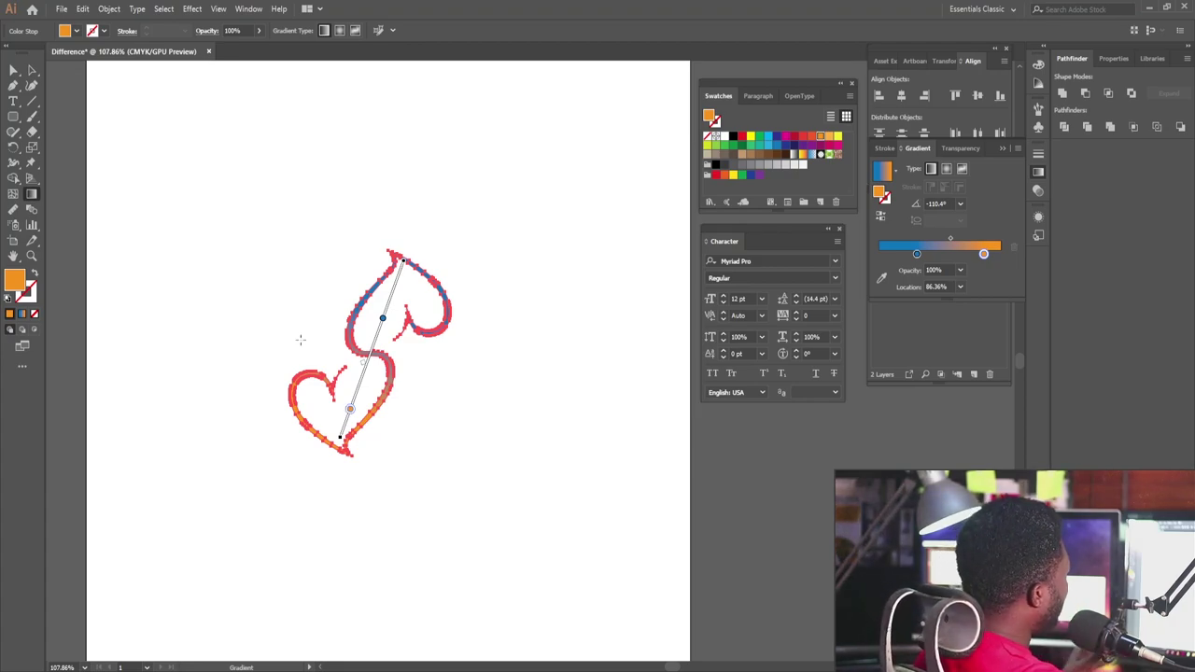
Move the gradient double heart to the left half of the artboard and deselect it.
left_click(31, 71)
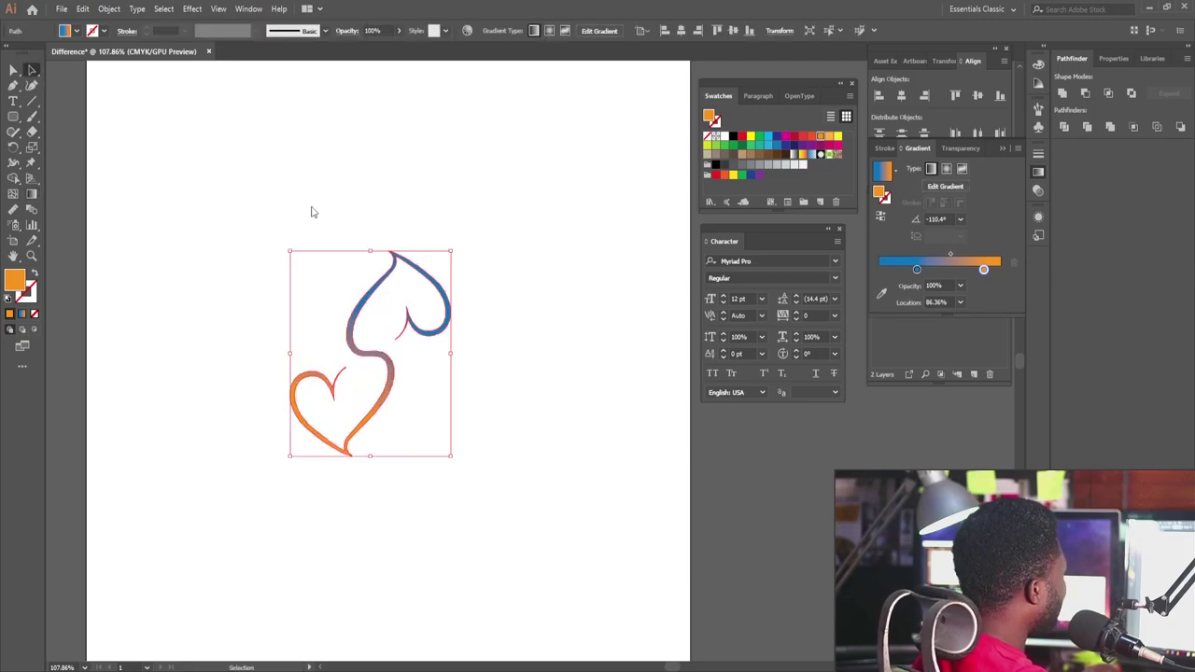
left_click_drag(397, 327, 273, 320)
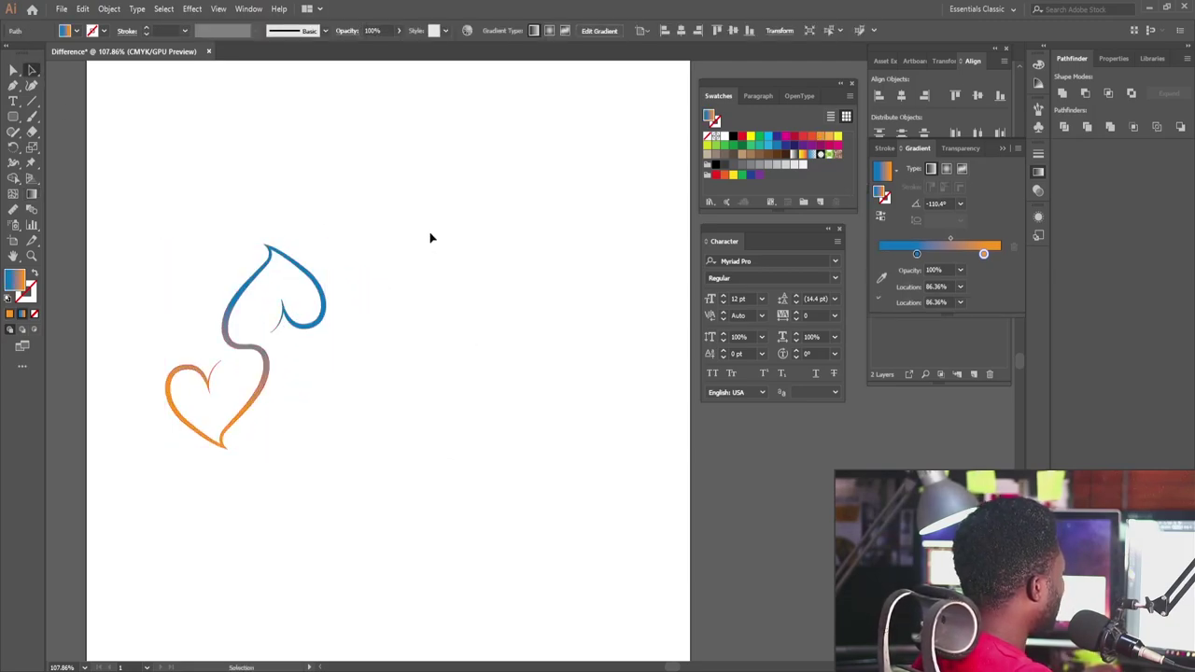
left_click(428, 285)
left_click_drag(429, 285, 398, 305)
left_click_drag(398, 304, 347, 335)
left_click(141, 275)
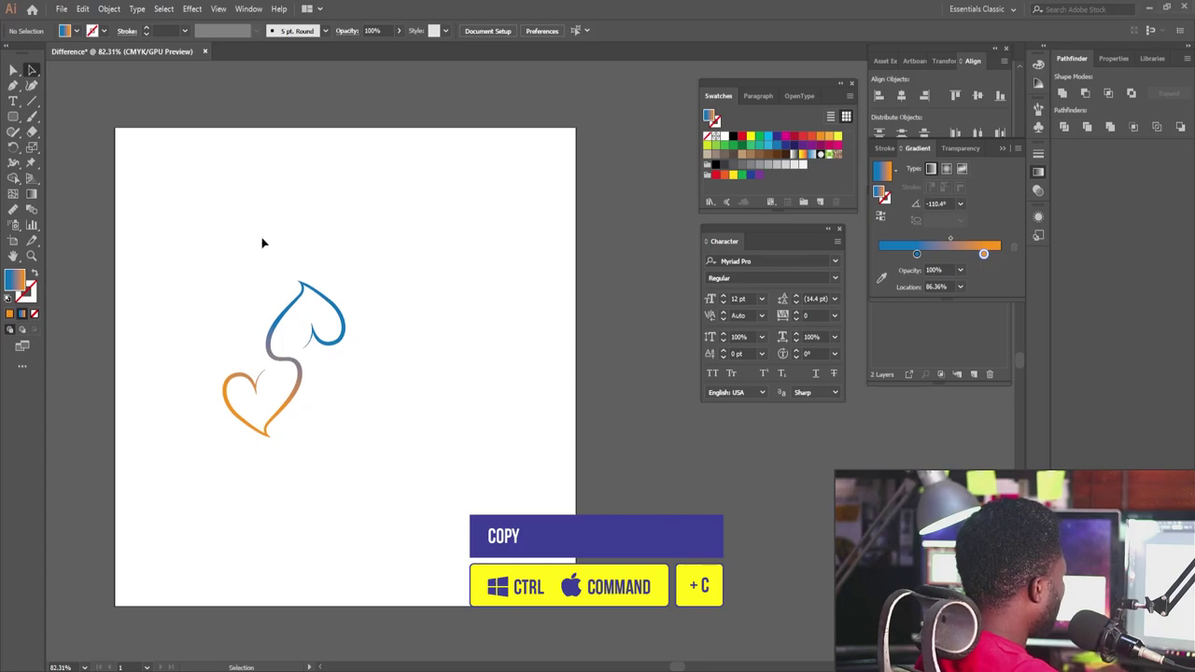
Paste the word "Difference" as text to the right of the lower heart and set its font to Sacramento.
left_click(13, 102)
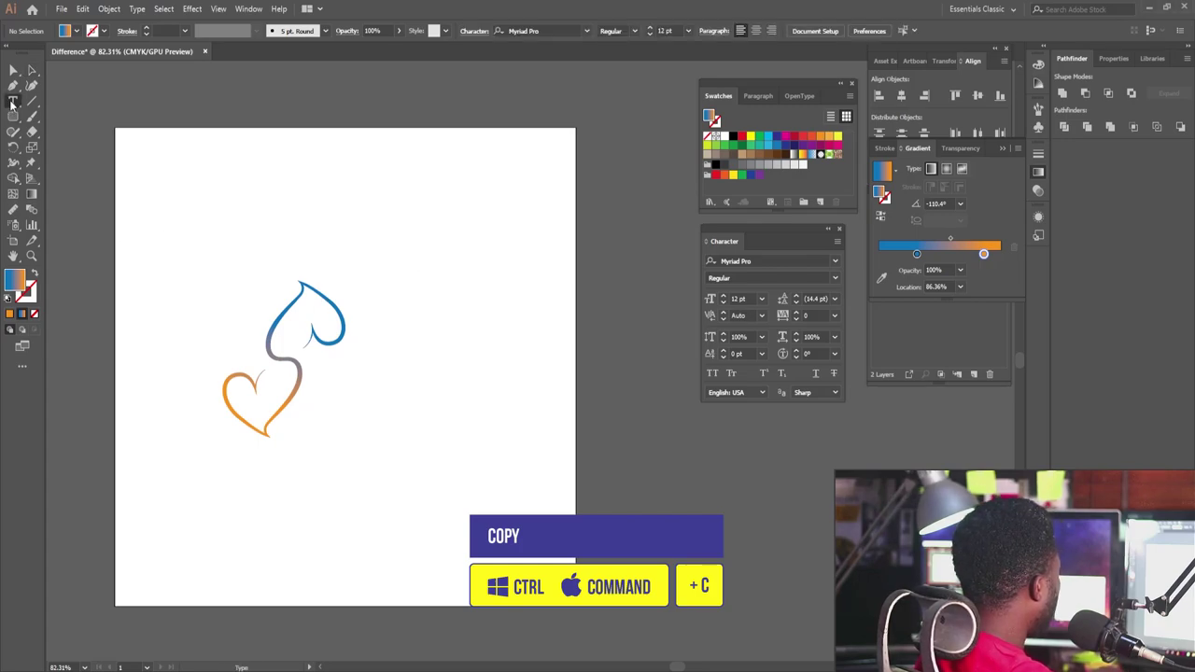
left_click(344, 396)
key("ctrl+v")
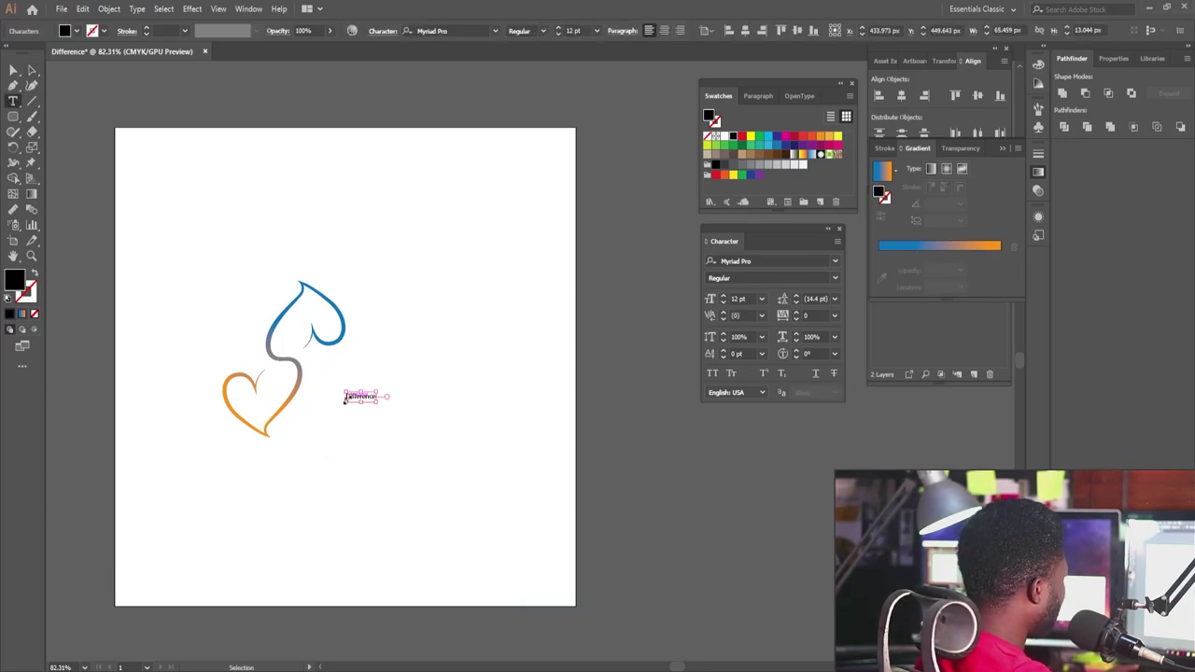
key("ctrl+a")
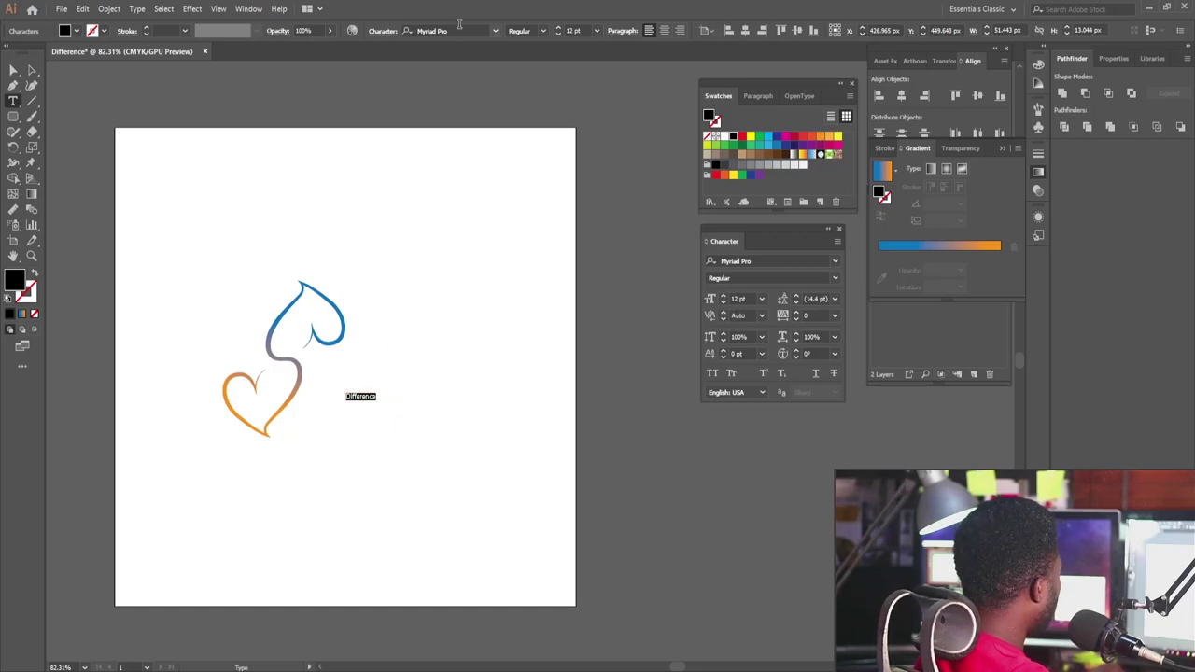
left_click(463, 25)
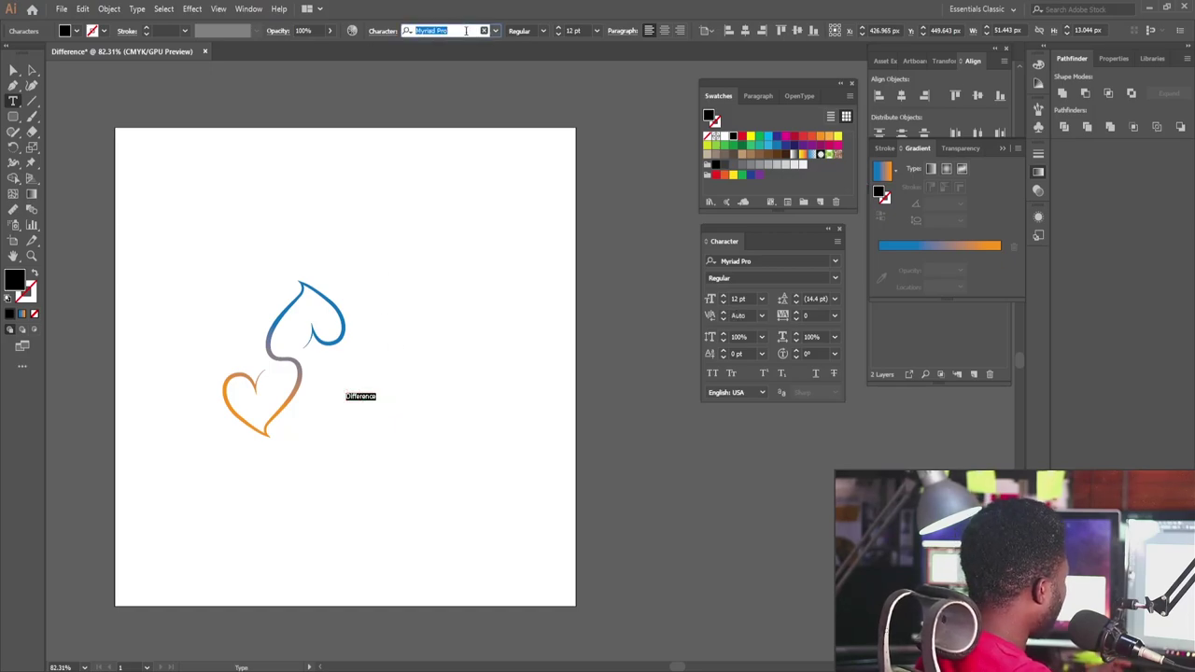
type("sa")
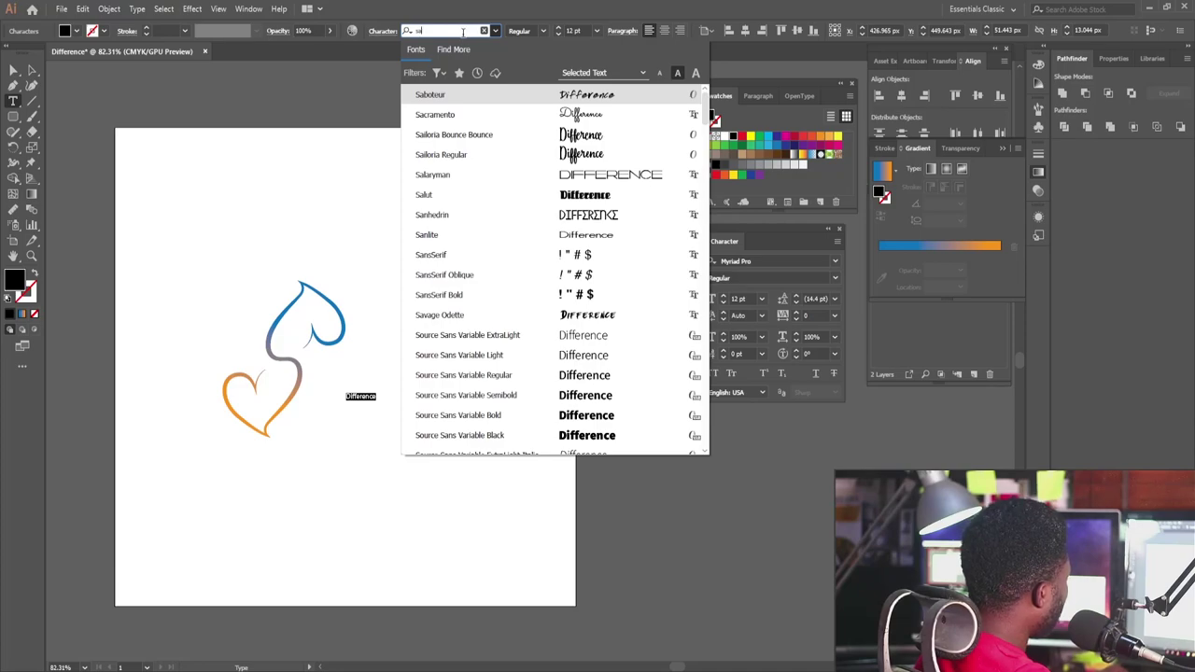
type("c")
left_click(586, 90)
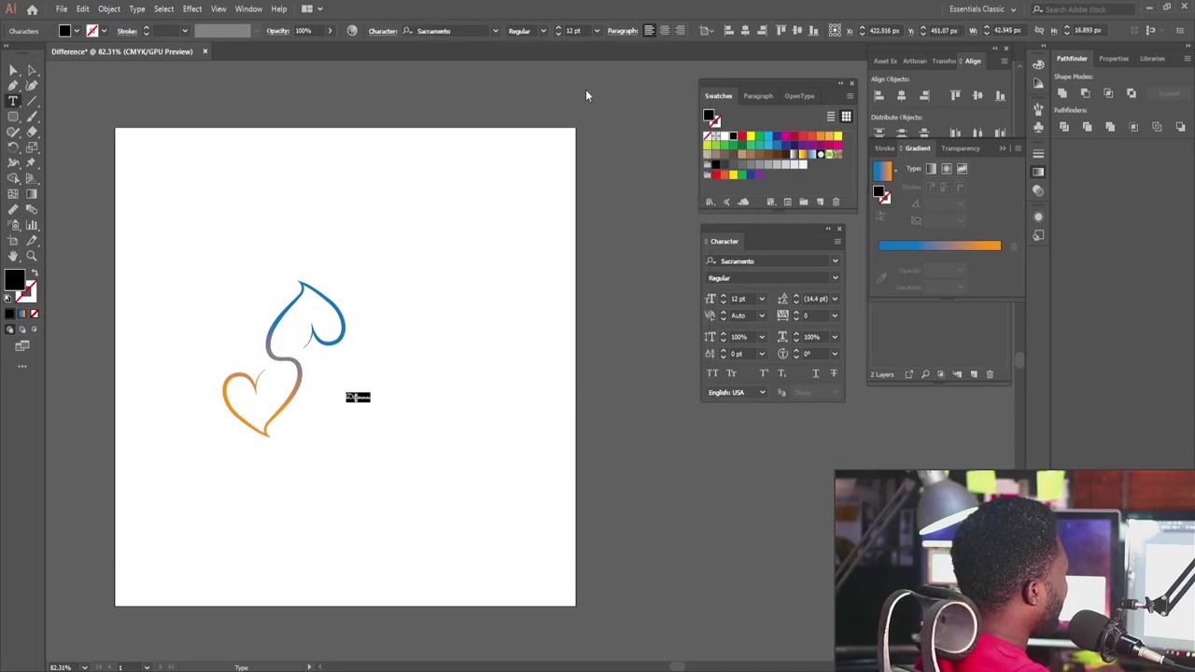
Enlarge the "Difference" text to about 114.5 pt against the right side of the hearts and fill it with blue.
left_click(30, 71)
left_click_drag(372, 394, 578, 275)
left_click_drag(512, 347, 453, 379)
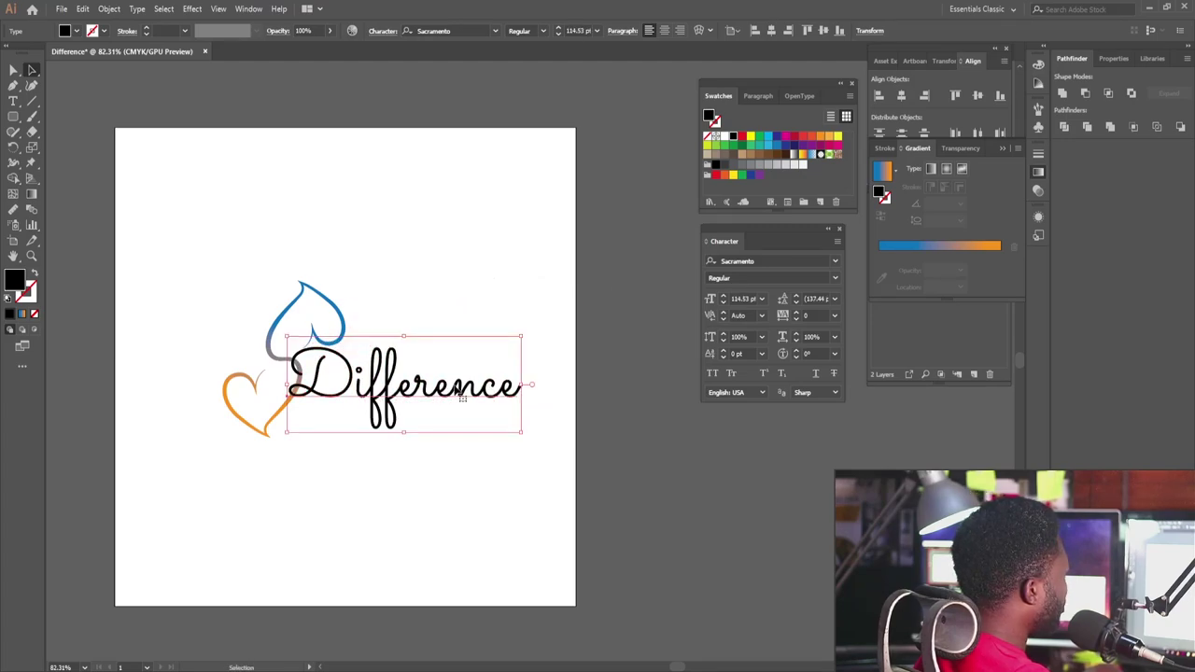
left_click(778, 146)
left_click(373, 321)
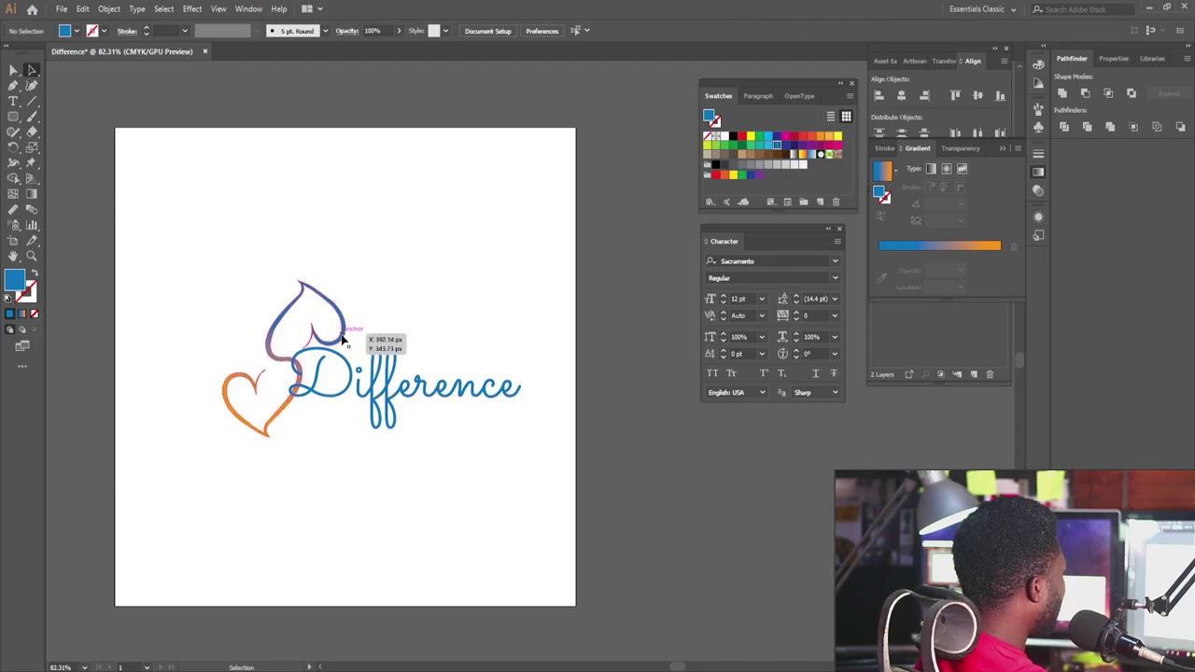
Shift the gradient double heart up and left, and place the "Difference" text clear of it on the right.
left_click_drag(339, 341, 329, 331)
left_click(491, 299)
left_click_drag(504, 385, 523, 383)
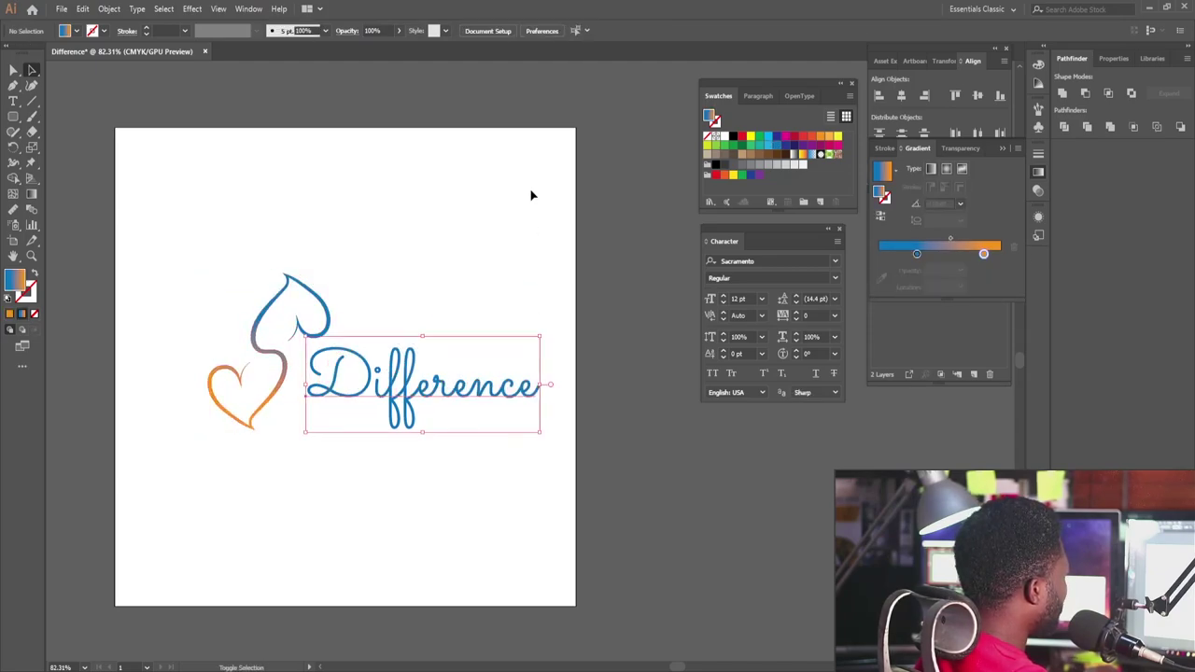
left_click_drag(446, 280, 402, 248)
left_click_drag(310, 244, 359, 281)
left_click(485, 322)
left_click_drag(504, 403, 510, 402)
left_click(504, 269)
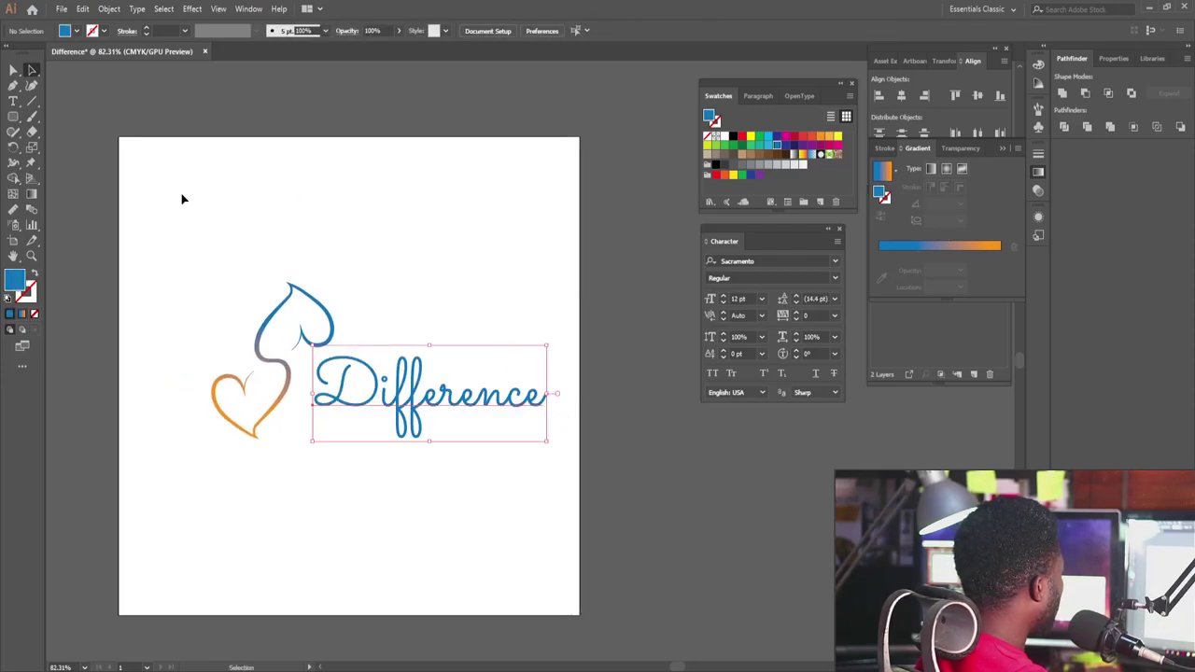
Draw a blue square about 49 px wide in the artboard's top-left corner as a margin gauge.
left_click(14, 117)
left_click_drag(18, 117, 66, 195)
left_click_drag(145, 204, 148, 166)
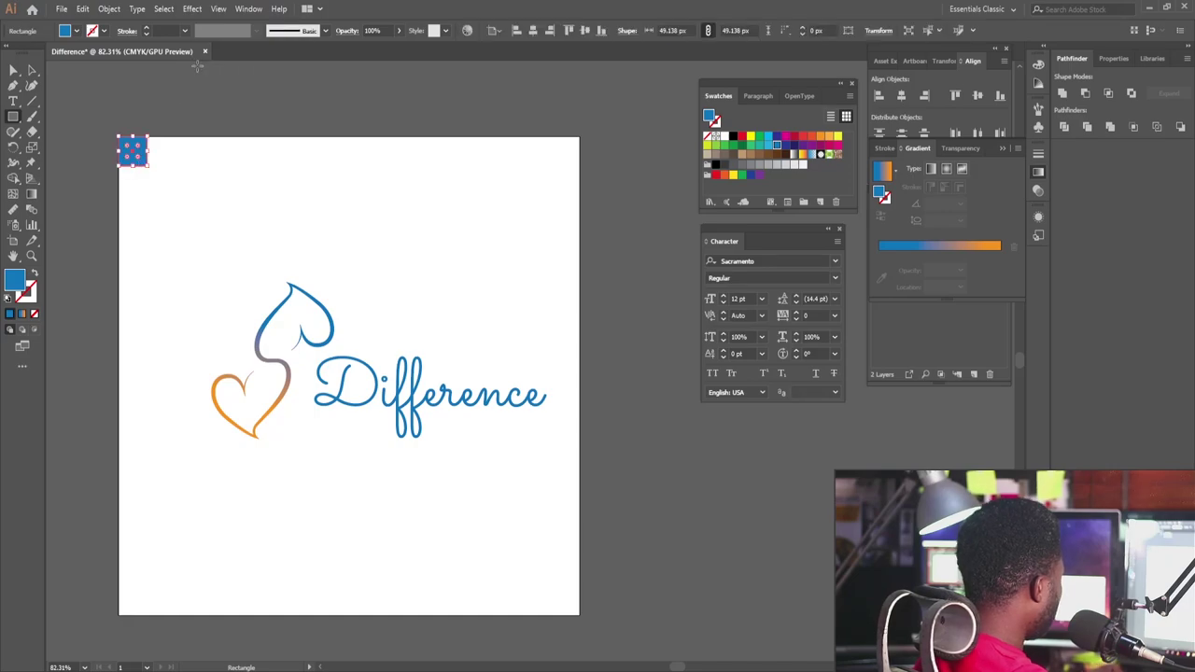
key("v")
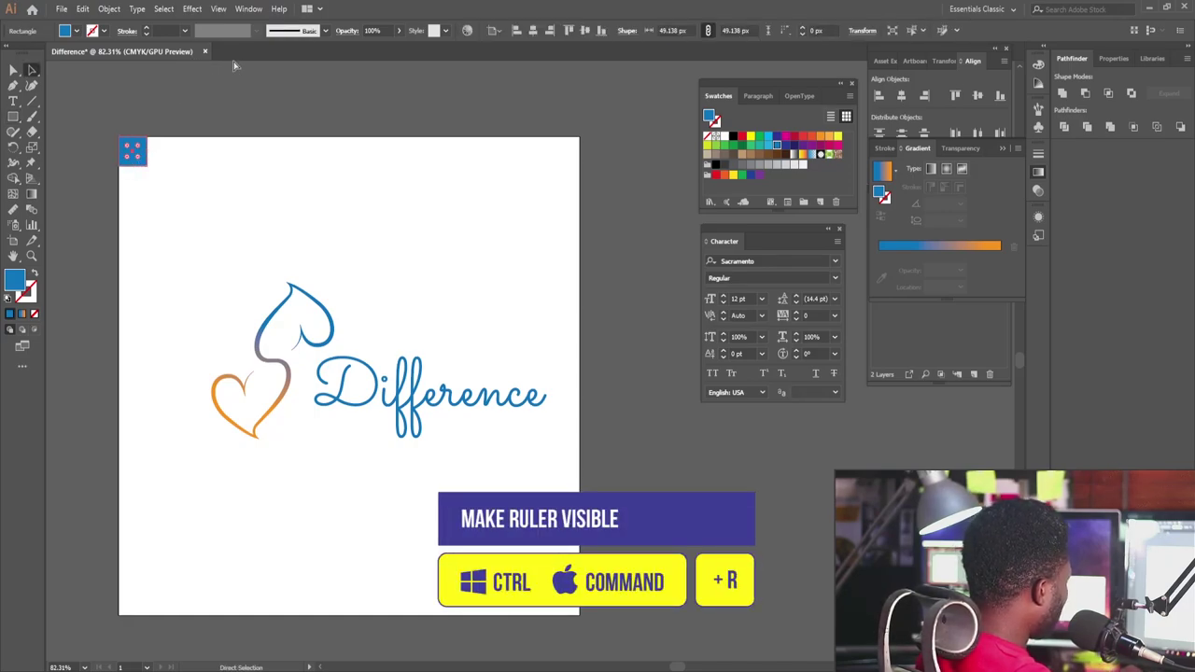
With rulers shown, add guides along the square's inner edges and move the square to the artboard's bottom-right corner.
key("ctrl+r")
left_click_drag(264, 170, 259, 165)
left_click_drag(118, 173, 512, 487)
left_click(546, 510)
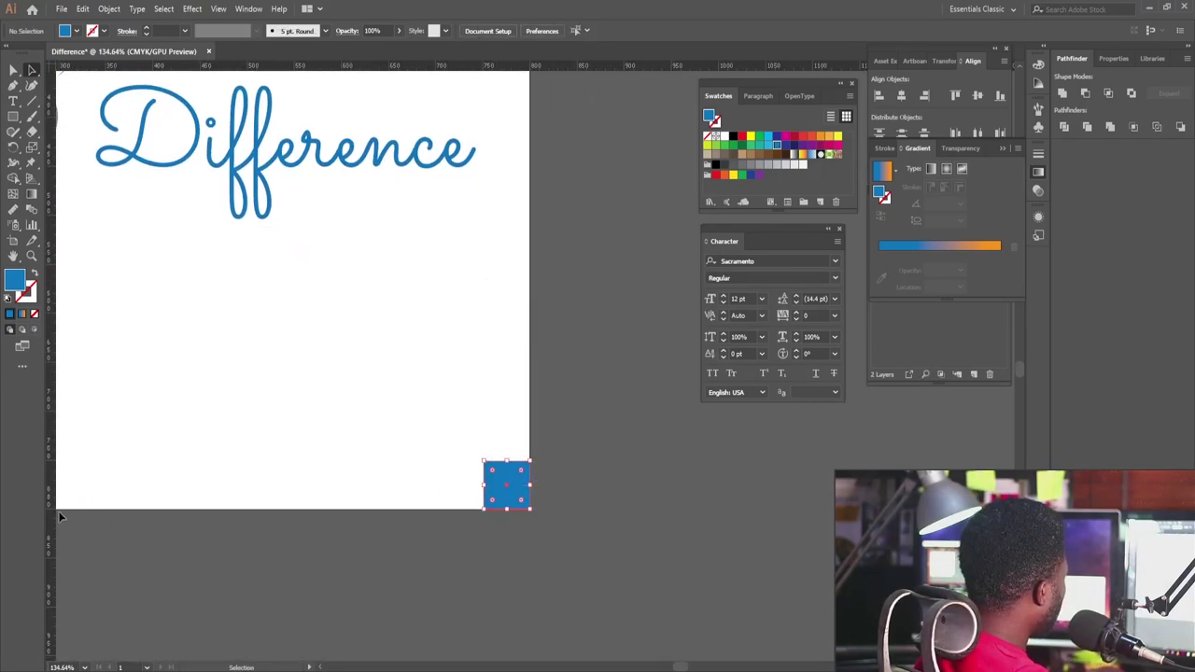
Add a vertical and a horizontal guide along the square's left and top edges, and delete the square.
left_click_drag(75, 510, 483, 505)
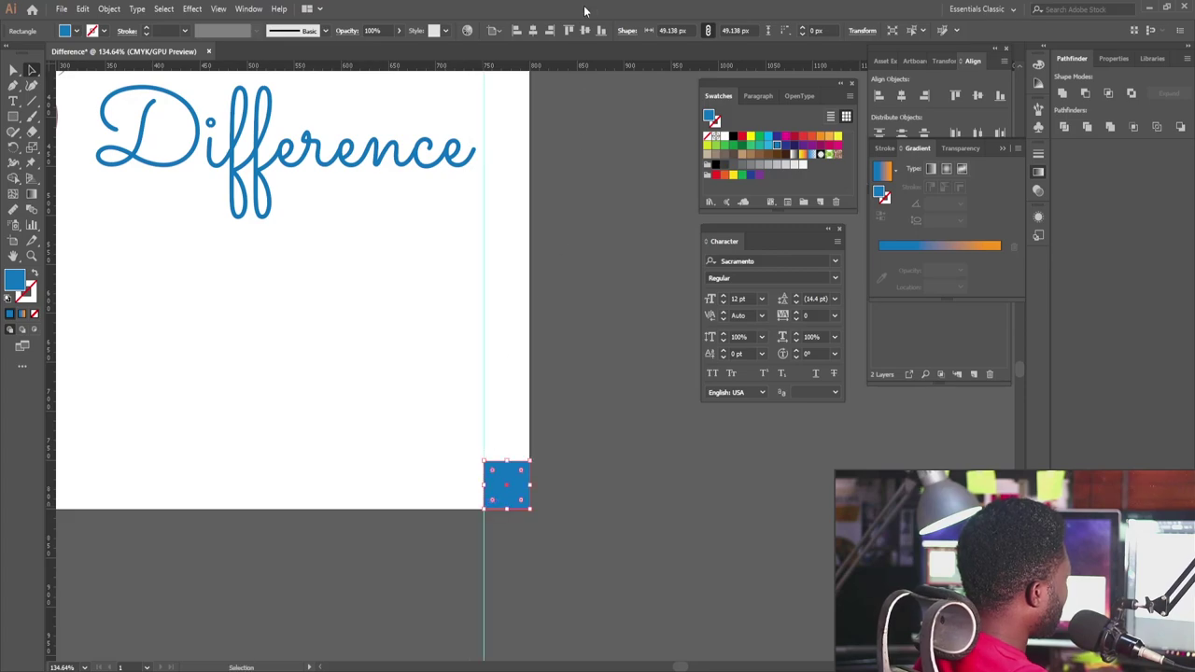
left_click_drag(575, 64, 578, 68)
left_click_drag(577, 428, 590, 461)
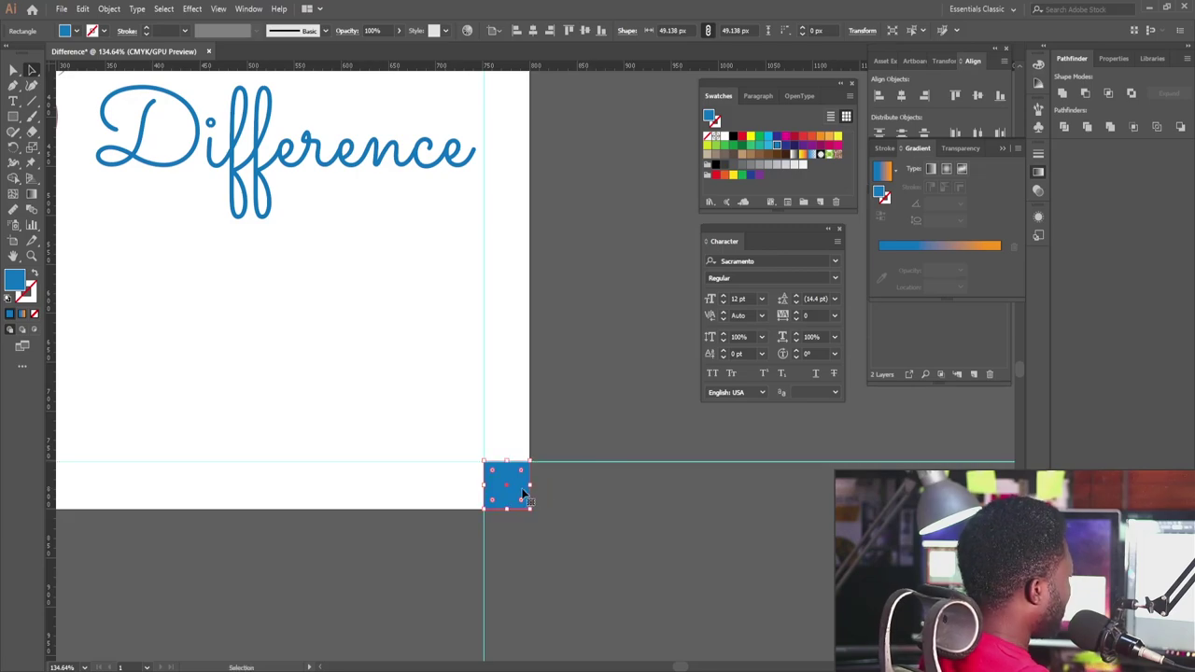
key("Delete")
Align the "Difference" text with the right margin guide and enlarge it leftward toward the double heart.
left_click_drag(466, 161, 469, 169)
key("ctrl+minus")
key("ctrl+minus")
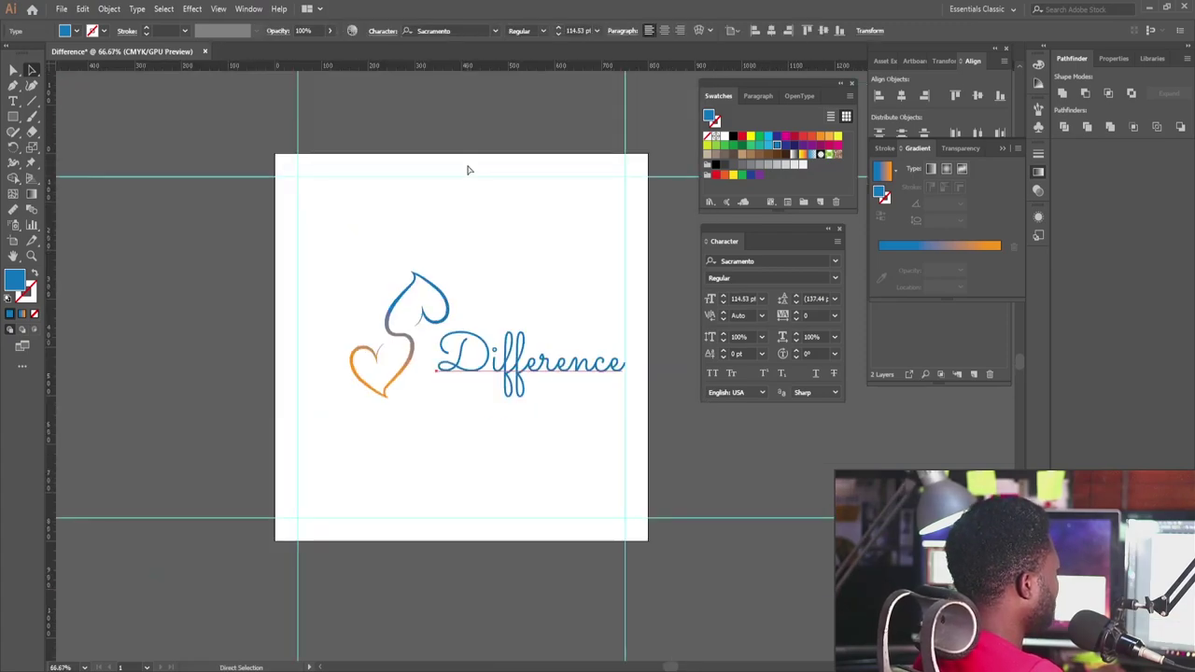
mouse_move(435, 403)
left_mouse_down()
mouse_move(408, 413)
mouse_move(418, 409)
left_mouse_up()
left_click(408, 446)
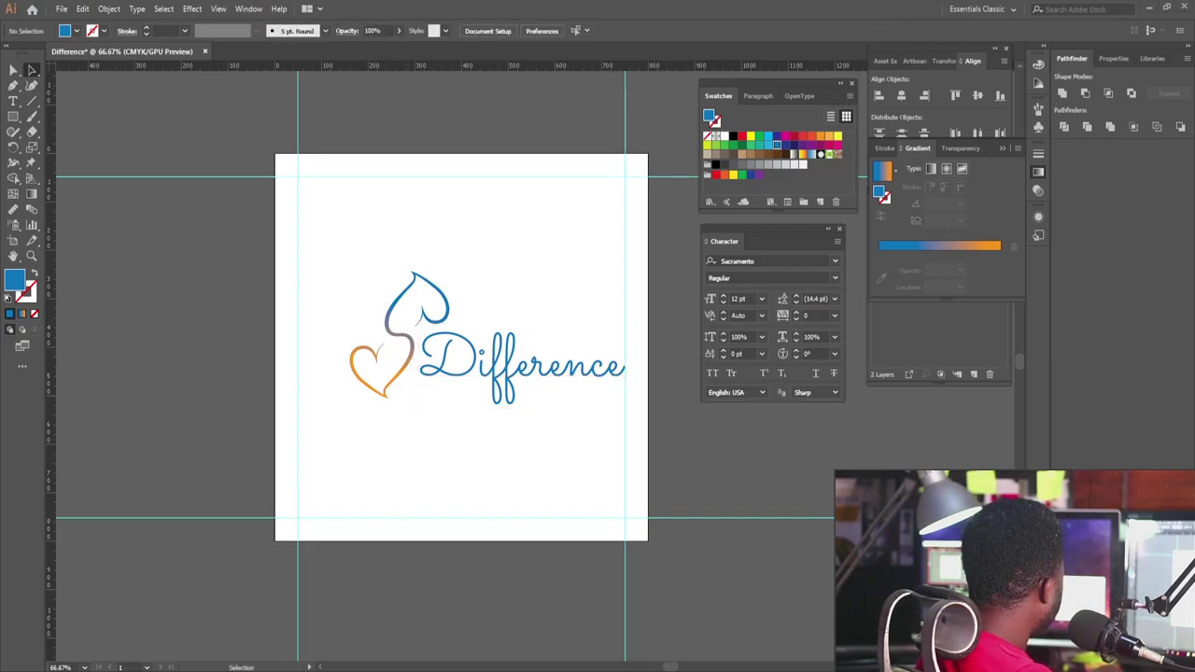
Add the tagline "A Series on Relationshship" below the logo and set its font to Maven Pro Regular.
key("a")
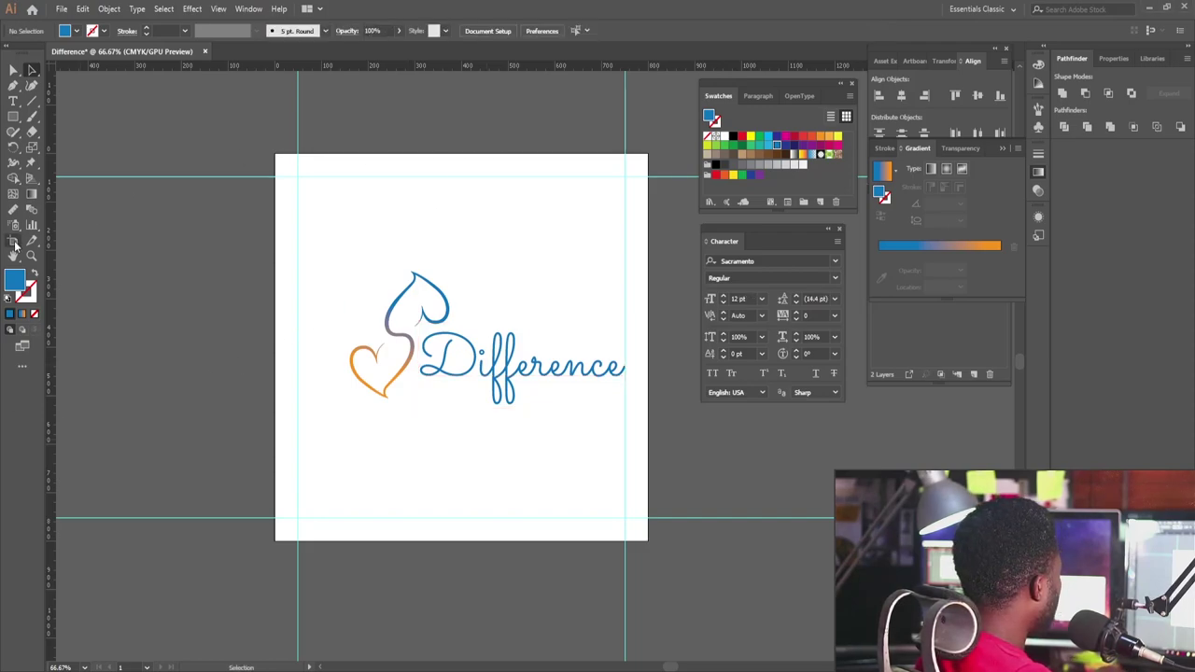
key("t")
left_click(387, 465)
key("Escape")
key("ctrl+a")
left_click(461, 31)
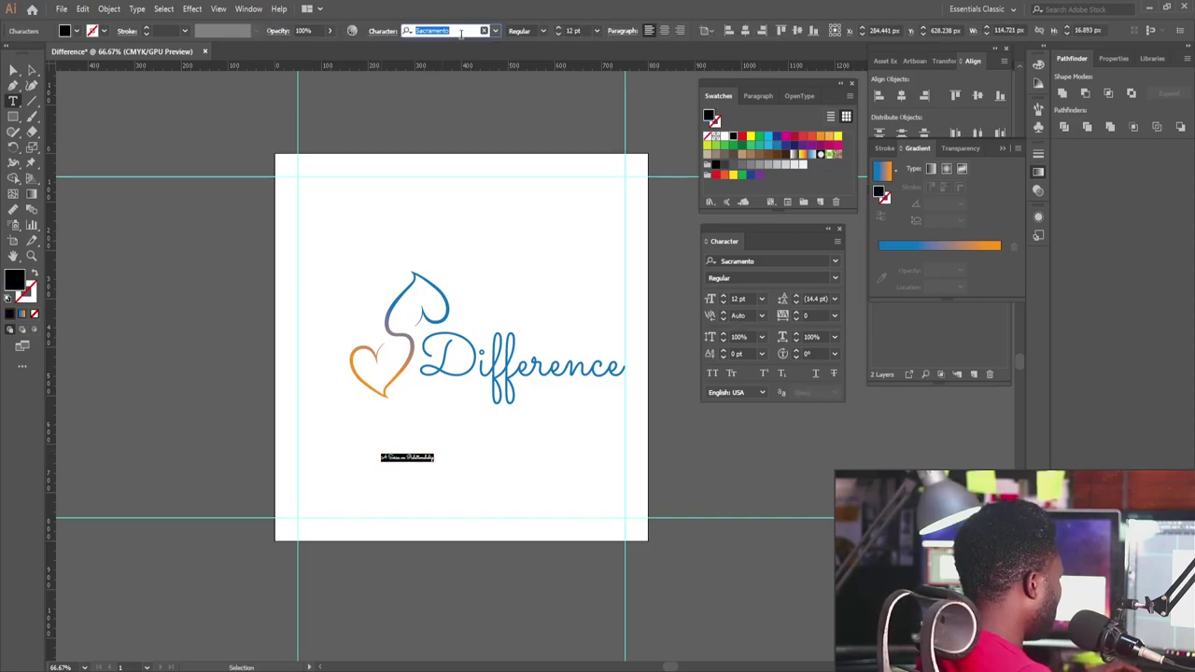
type("maven")
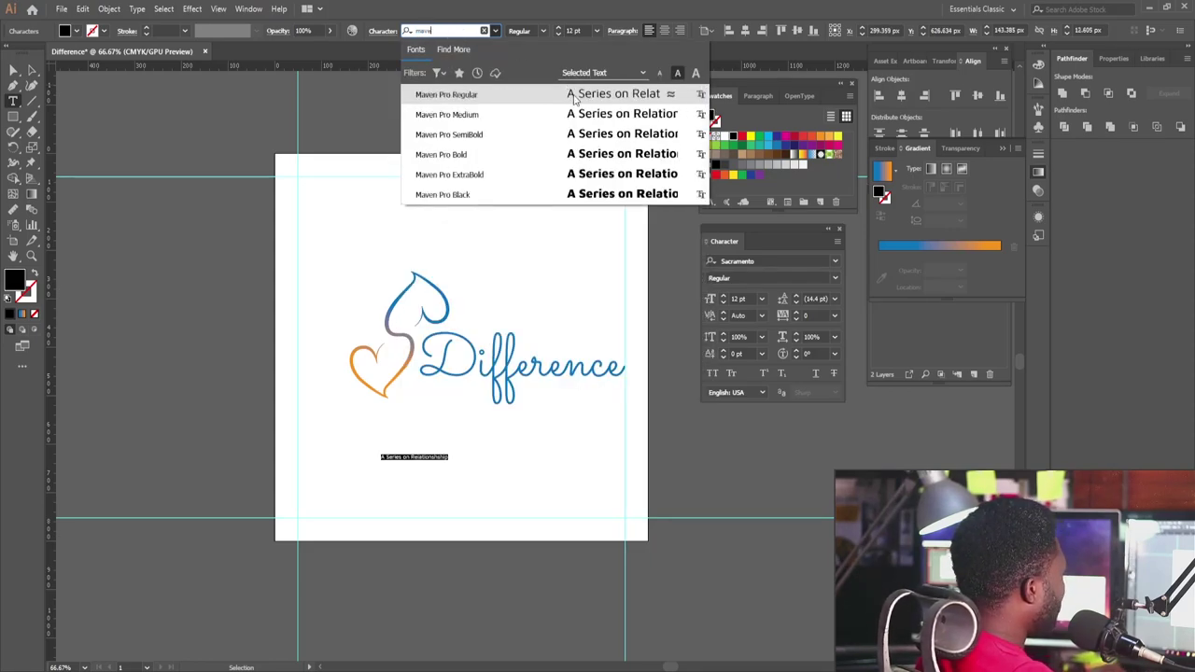
left_click(574, 99)
Enlarge the tagline to 18.75 pt and place it under "Difference", between the f loops and the right margin guide.
left_click(32, 71)
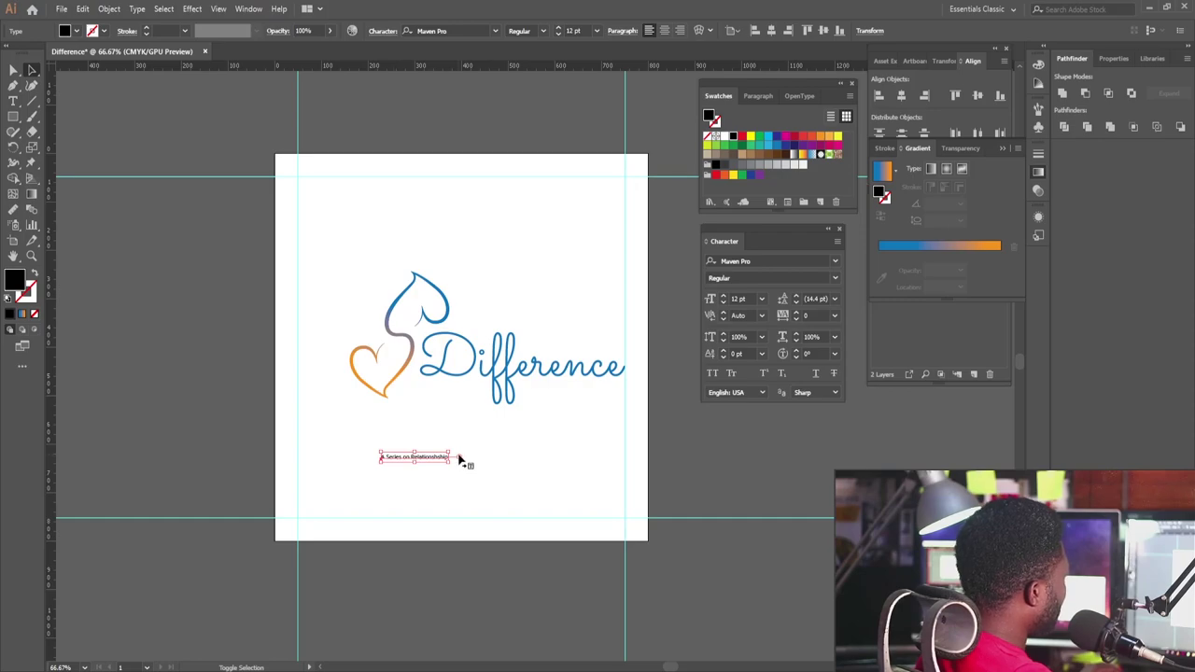
left_click_drag(450, 450, 519, 397)
left_click(550, 427)
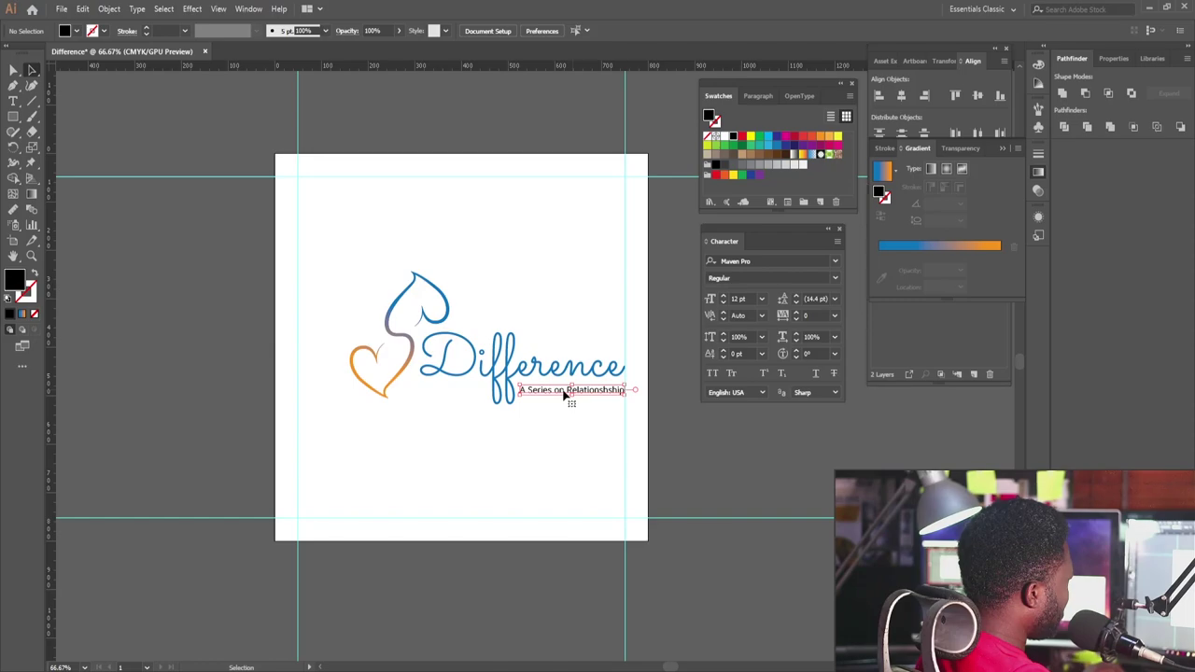
Set the word "Relationshship" in the tagline to Maven Pro Bold.
double_click(560, 392)
left_click(563, 390)
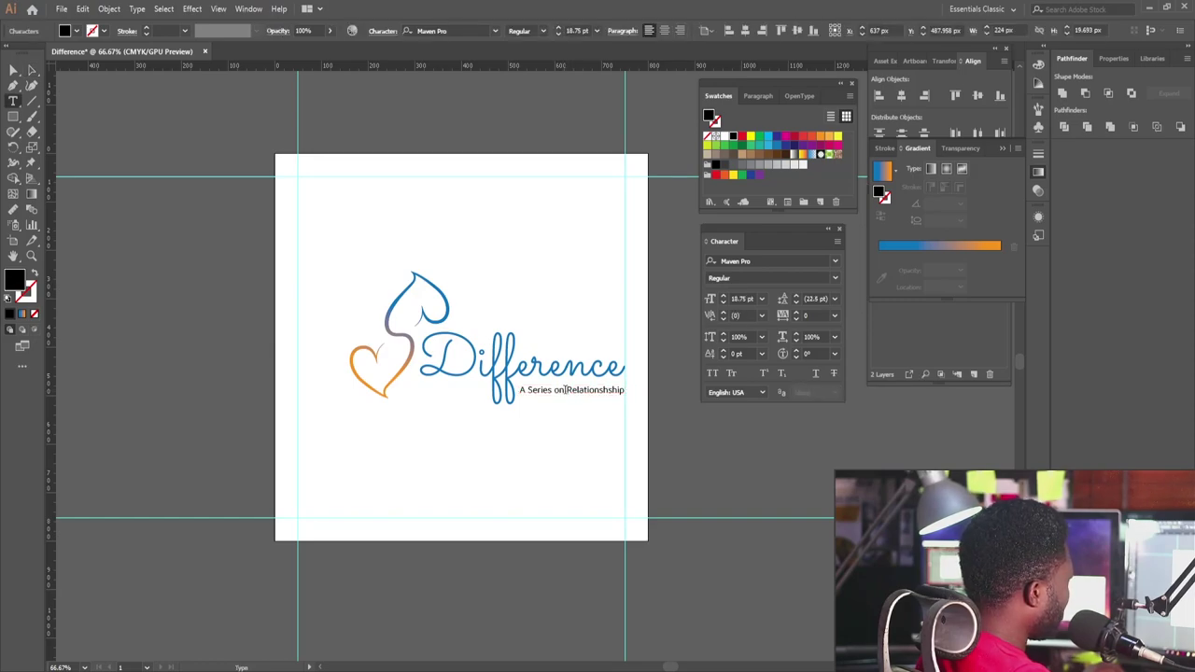
left_click_drag(565, 390, 632, 391)
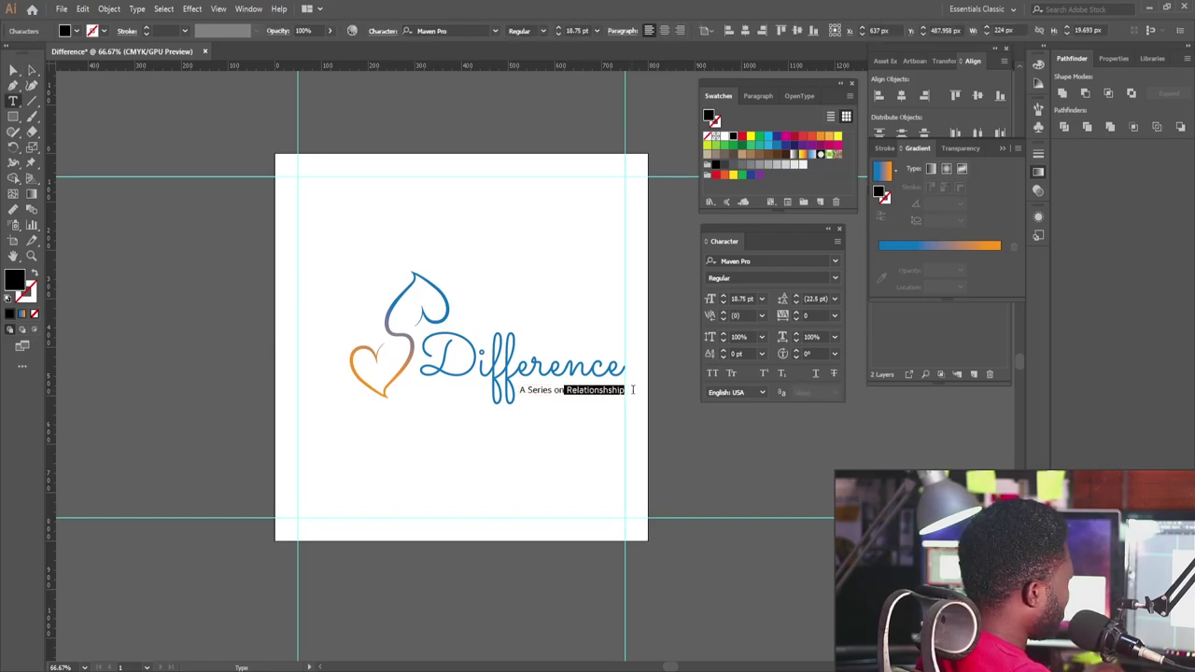
left_click(545, 34)
left_click(523, 86)
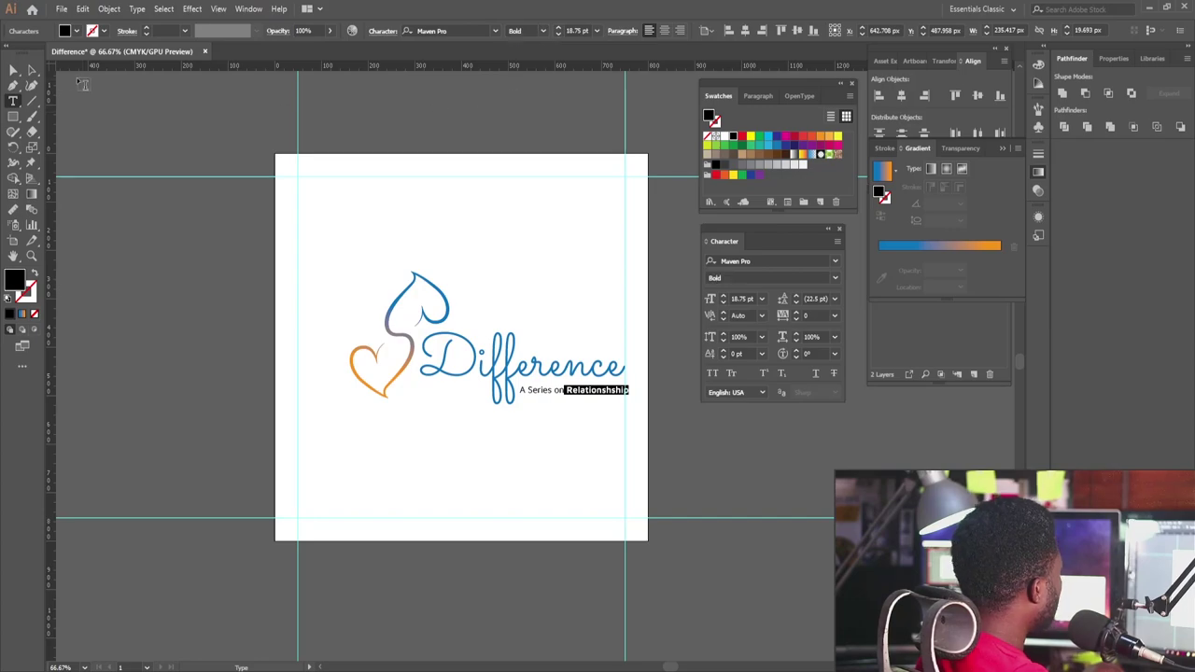
left_click(32, 72)
left_click(475, 446)
Nudge the tagline left until its right edge meets the right margin guide.
left_click_drag(522, 358, 656, 454)
left_click_drag(655, 454, 432, 442)
left_click(457, 412)
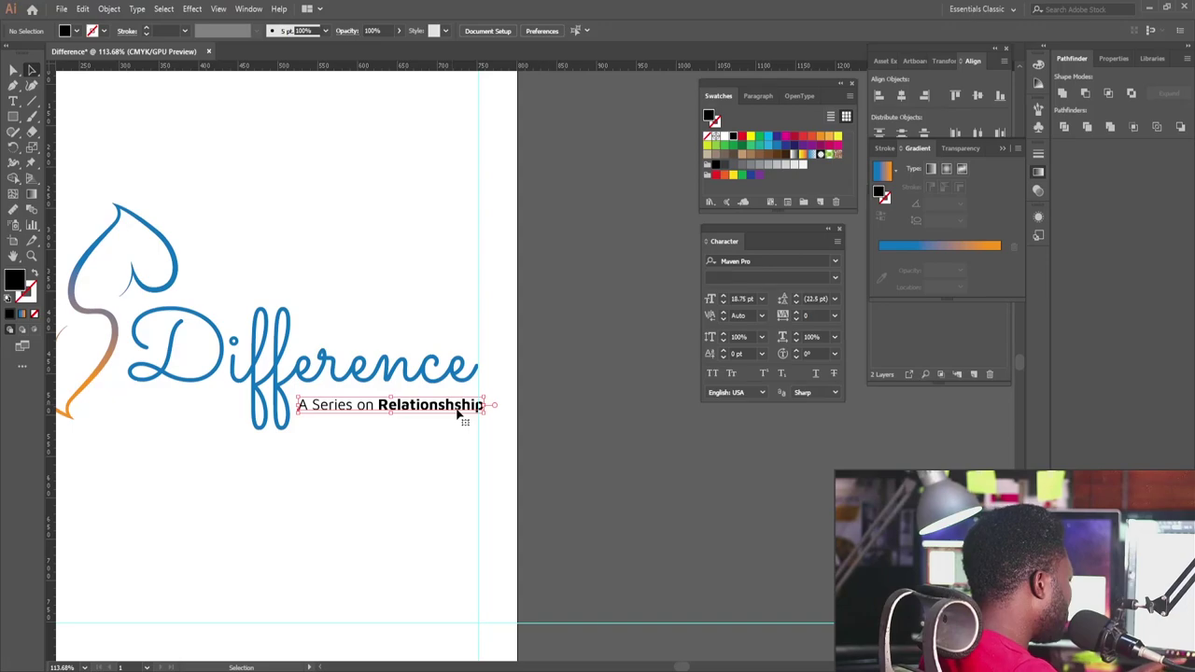
key("Left")
key("Left")
key("Left")
key("Left")
key("Left")
key("Left")
key("Left")
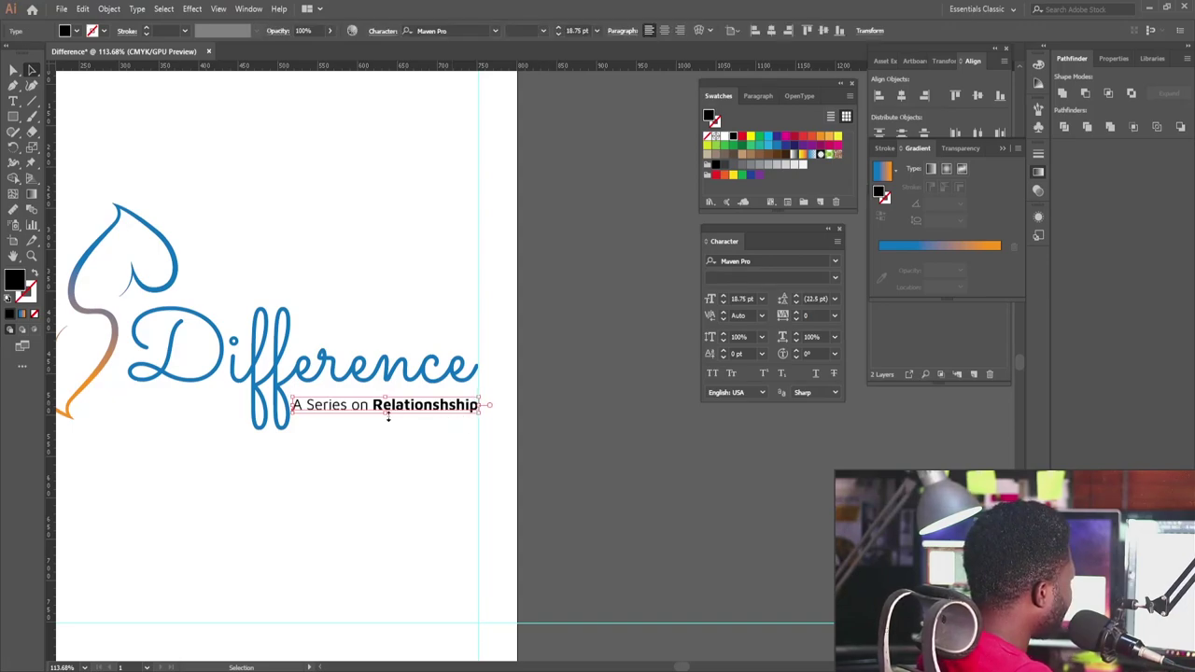
Set the tagline's tracking to -6 and realign its right edge with the margin guide.
left_click_drag(812, 317, 774, 316)
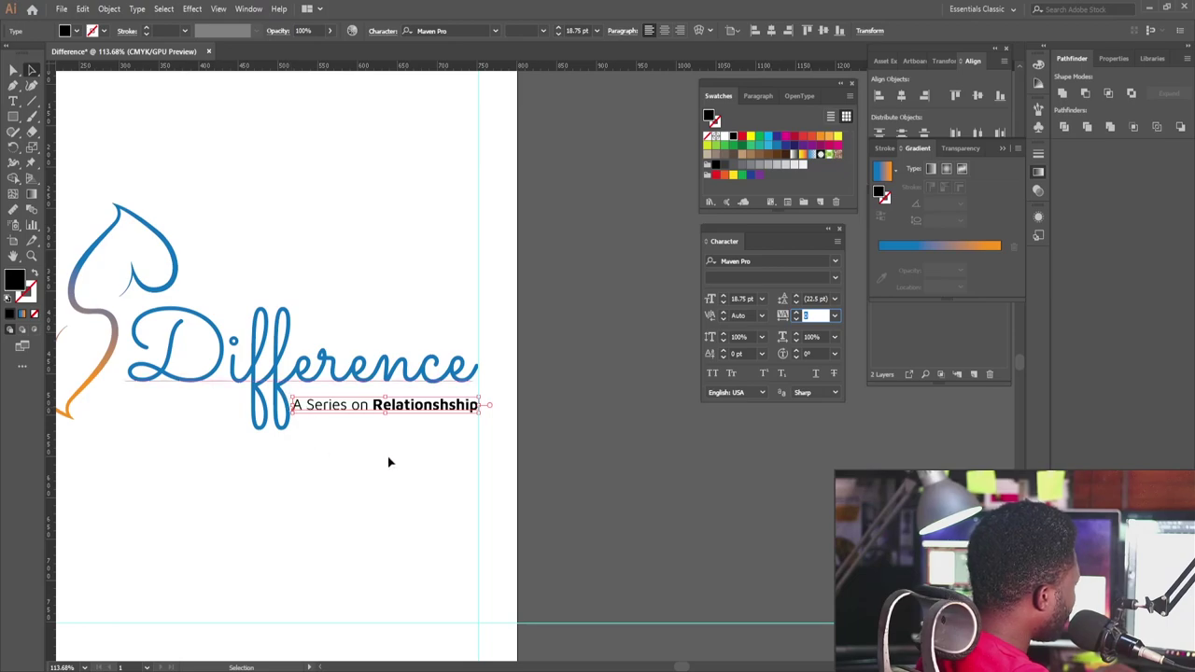
key("Down")
key("Down")
key("Down")
key("Down")
key("Down")
key("Down")
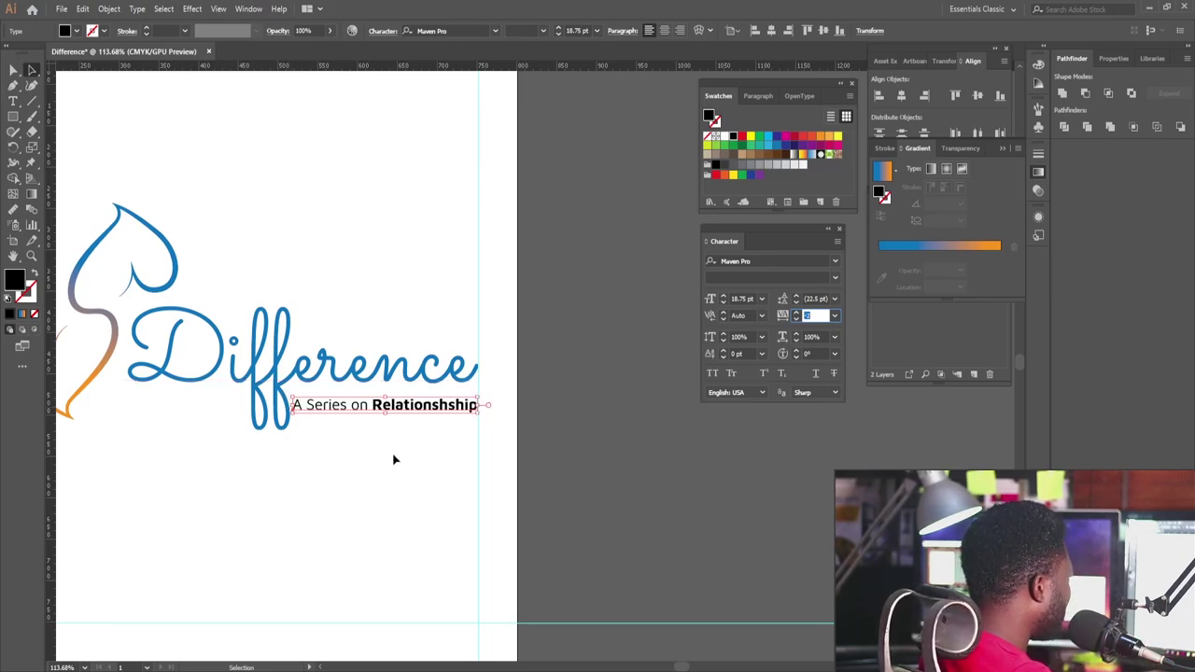
left_click(428, 441)
left_click_drag(455, 411, 459, 411)
scroll(431, 316, "down", 3)
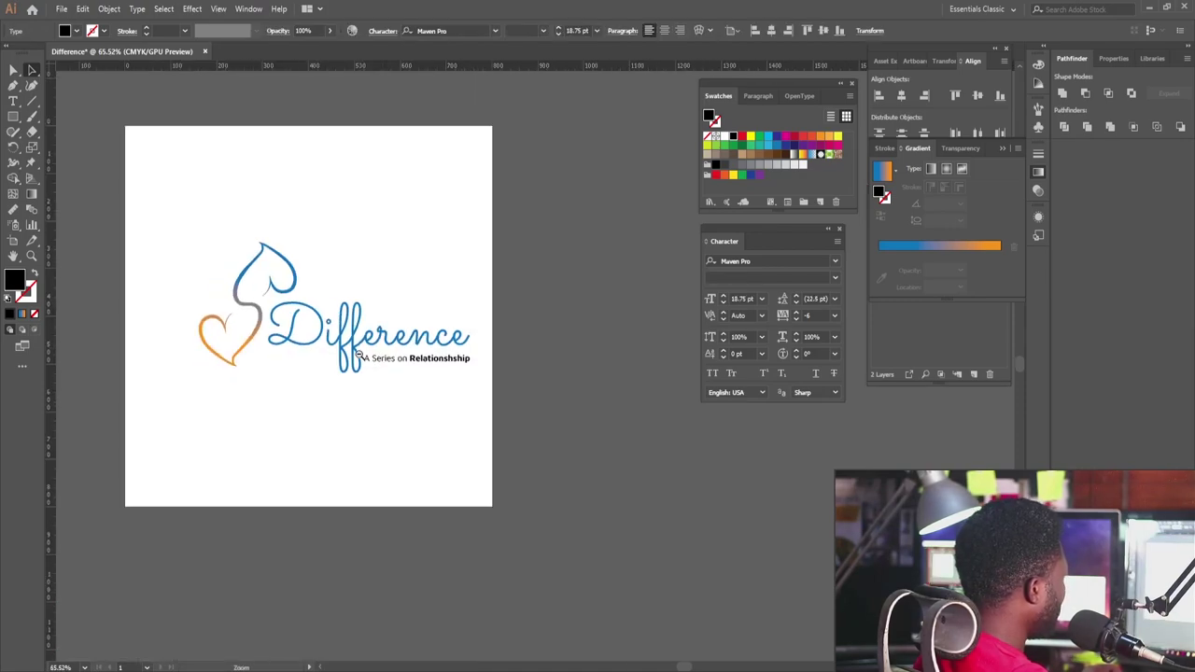
Check the logo with the guides hidden, show them again, and fill the tagline with a gray swatch.
left_click(449, 363, "ctrl")
left_click(450, 360, "ctrl")
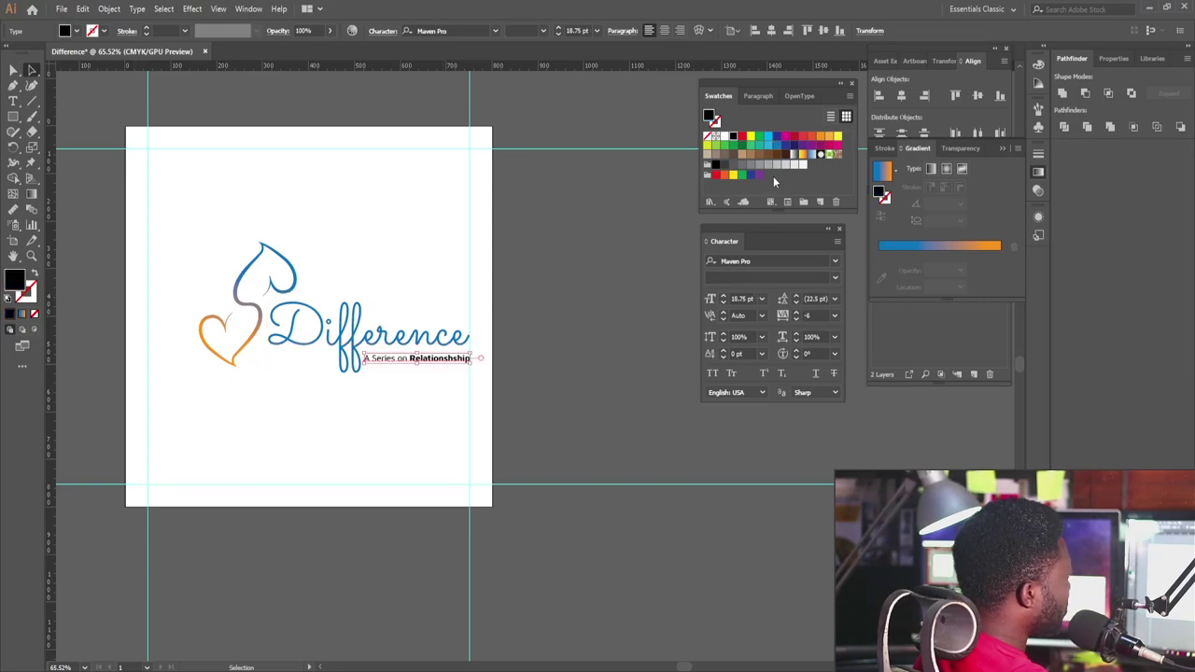
left_click(733, 165)
left_click(480, 426)
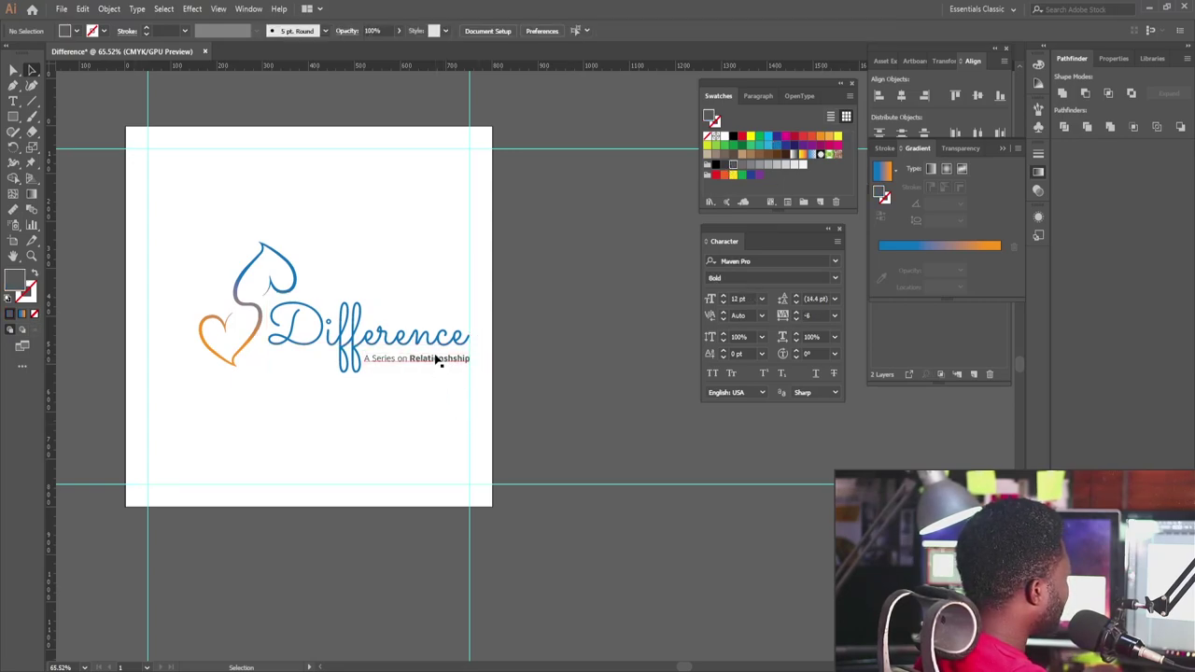
Try a darker gray fill on the tagline, and revert it to the lighter gray.
left_click(716, 166)
left_click(724, 165)
left_click(460, 430)
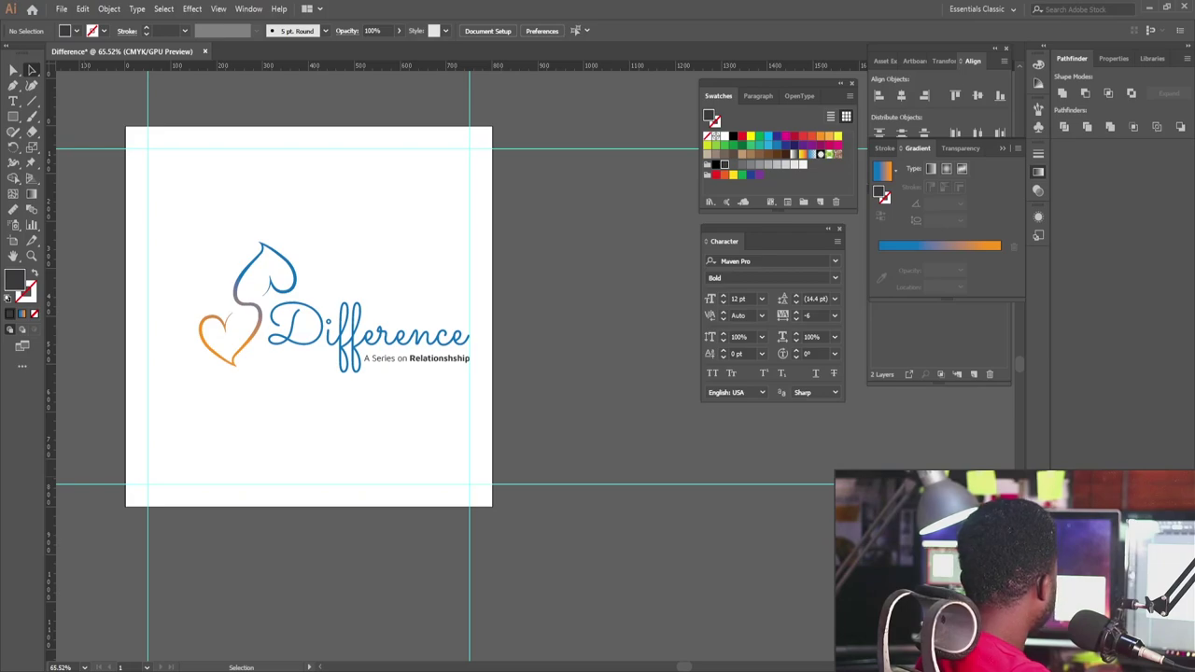
key("z")
left_click(444, 359)
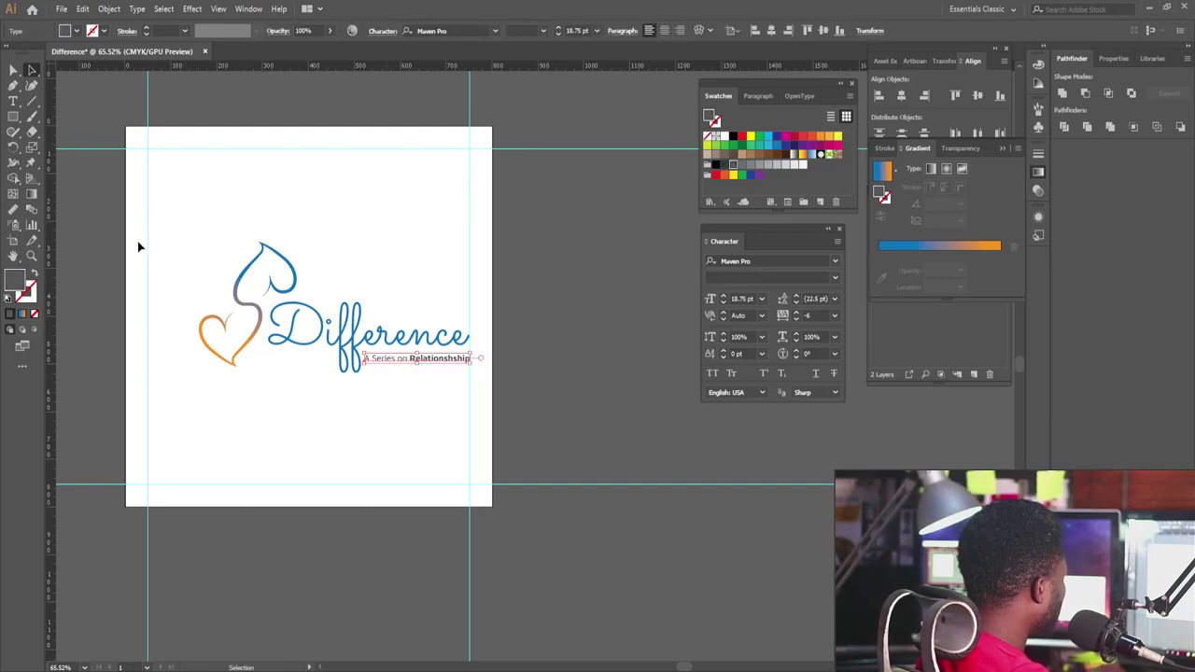
Add the text "All Sundays in June" below the logo in Maven Pro Bold at 12 pt.
left_click(17, 101)
left_click(316, 424)
type("All Sundays in June")
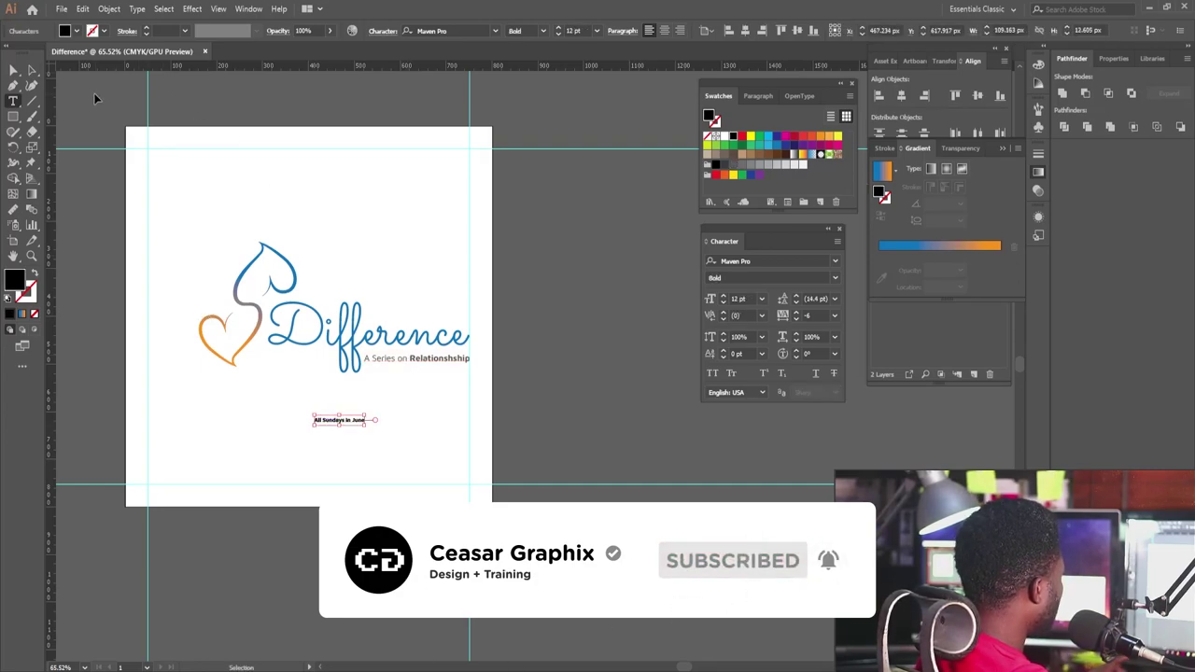
left_click(26, 64)
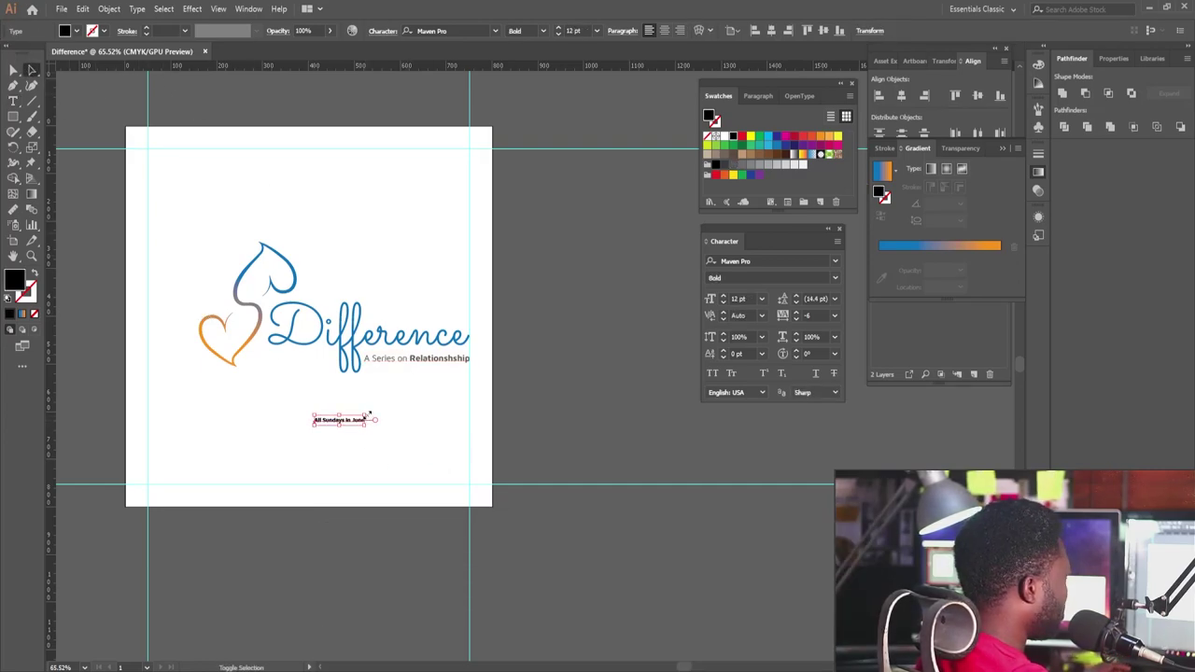
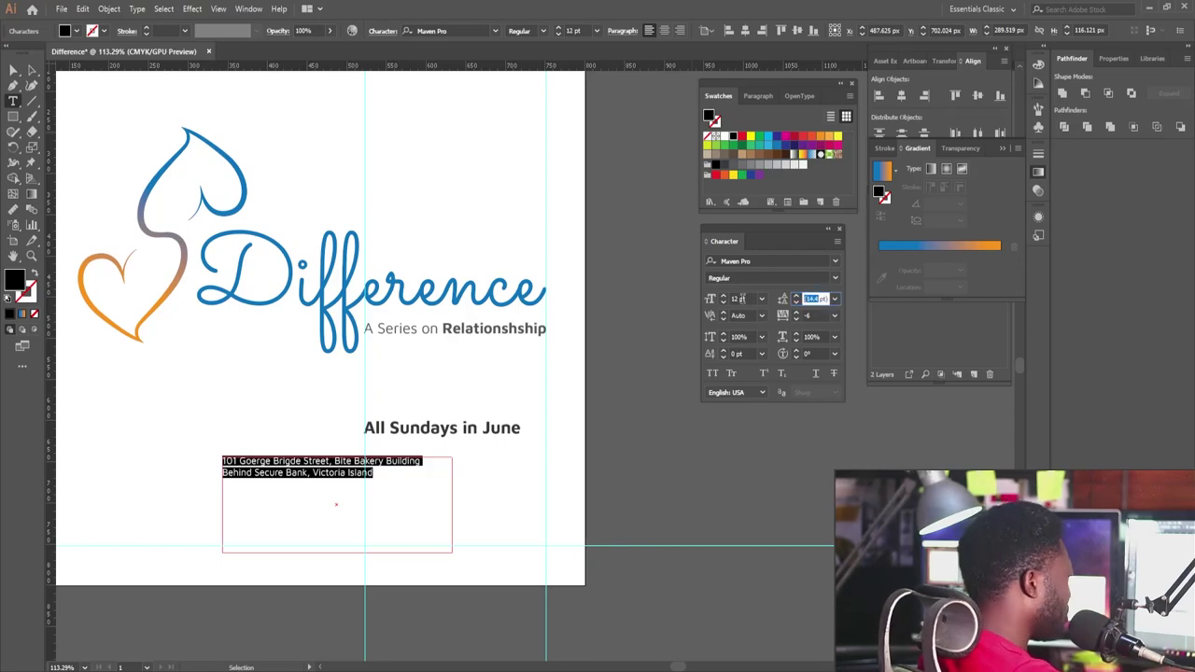
Set the address text's leading to 19 pt and fit its frame beneath "All Sundays in June".
key("Return")
key("Escape")
left_click_drag(453, 504, 336, 505)
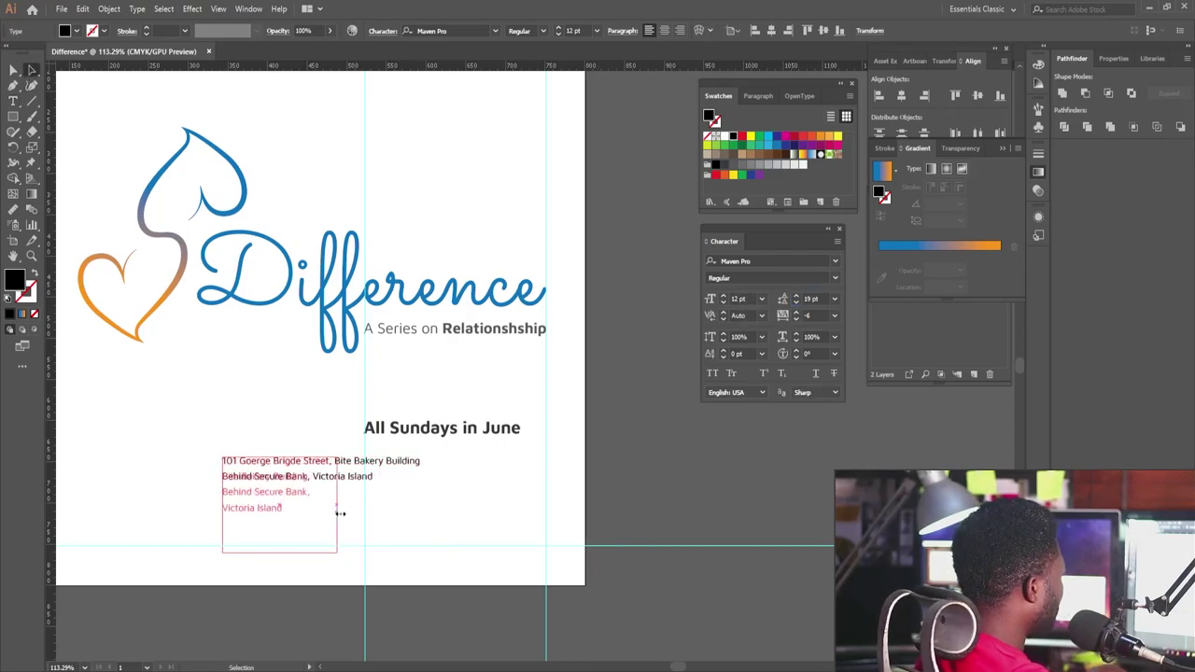
left_click_drag(233, 491, 423, 472)
left_click_drag(474, 492, 535, 492)
Select the whole address text and set its font size to 15 pt.
double_click(490, 465)
triple_click(490, 467)
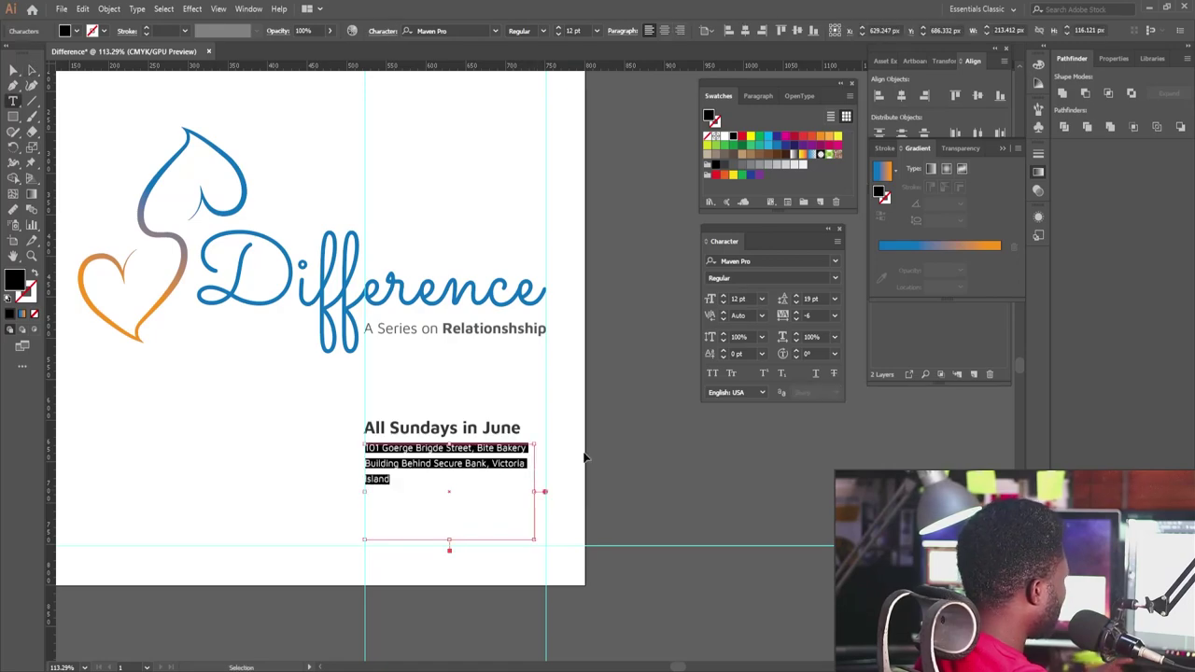
left_click(738, 299)
type("14")
key("Return")
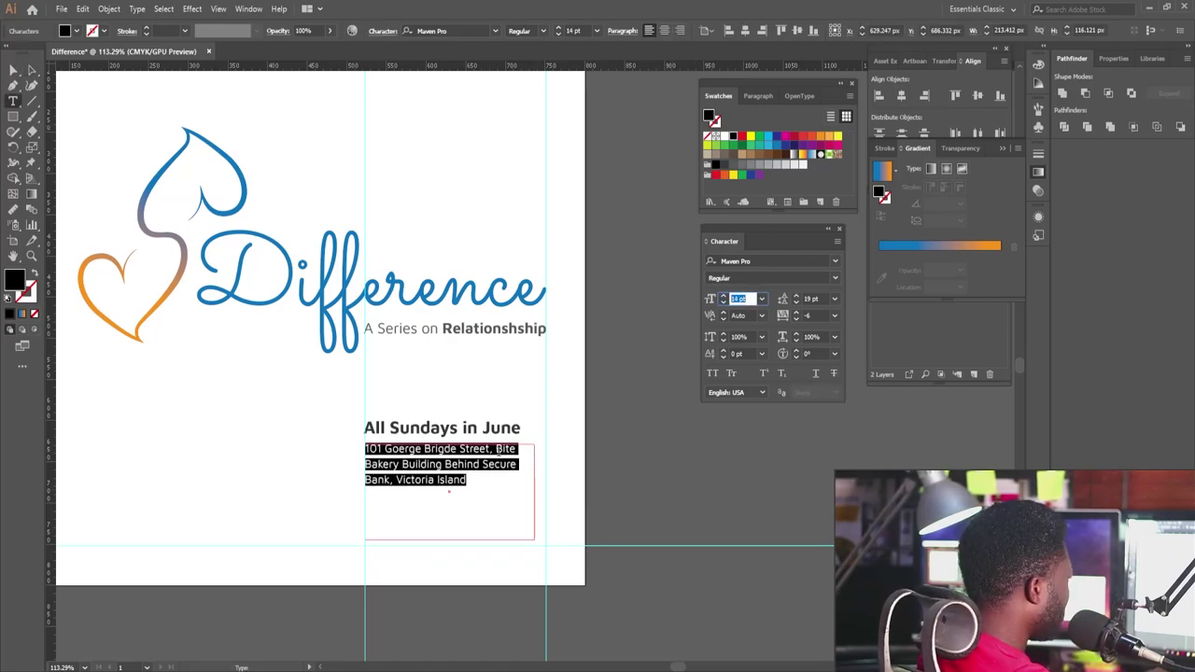
key("Up")
Insert a line break after the street name in the address, and set the whole address's leading to 20 pt.
left_click(500, 450)
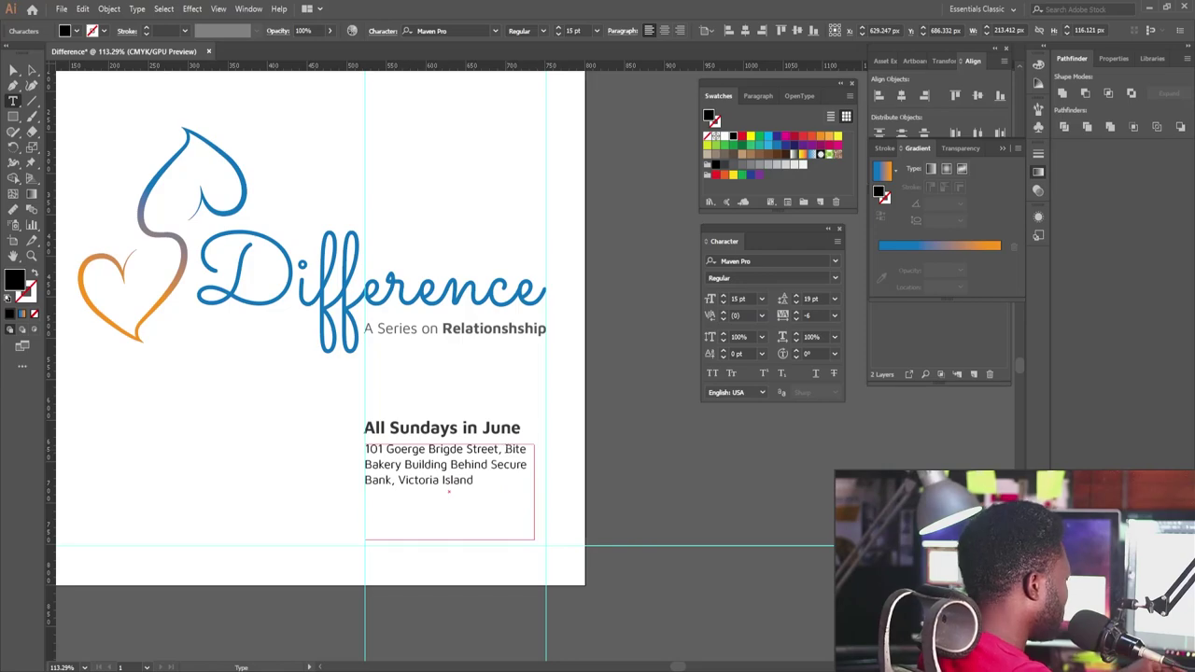
key("Return")
triple_click(496, 485)
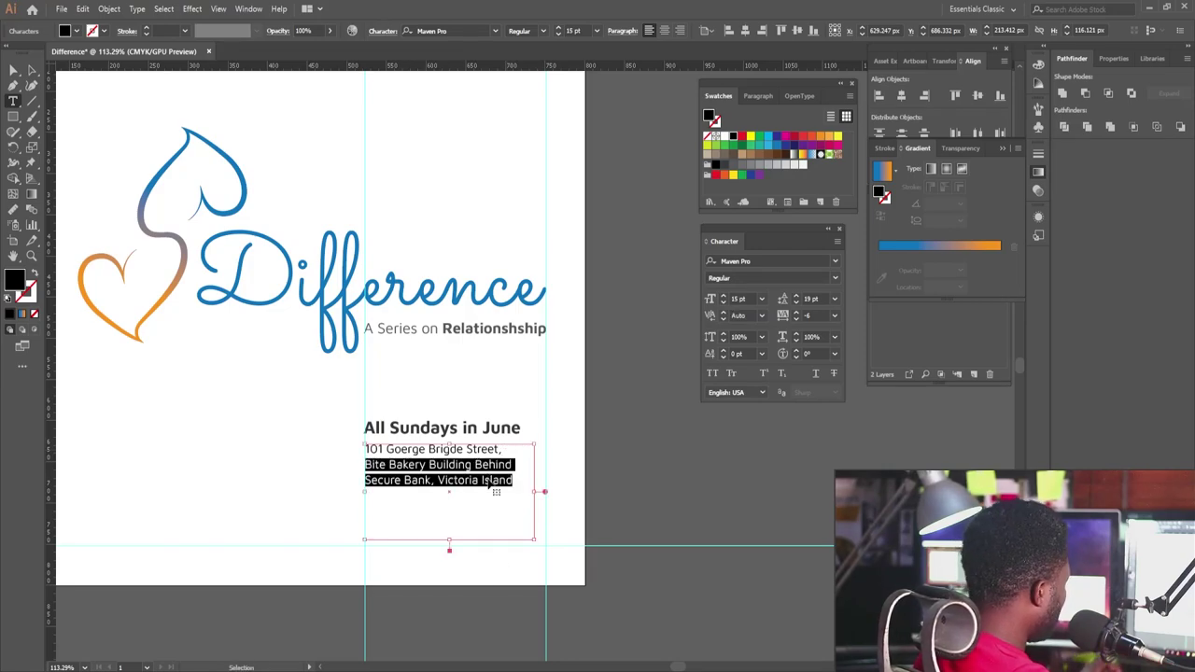
key("ctrl+a")
left_click(782, 299)
key("Up")
key("Up")
key("Down")
key("Escape")
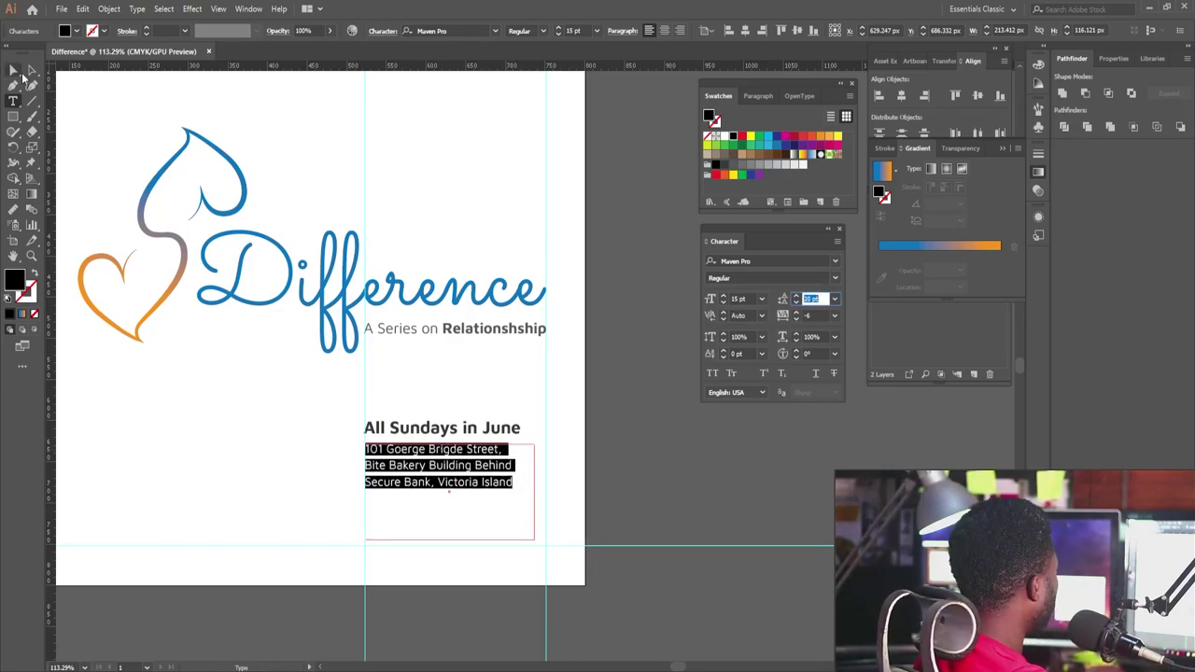
Shorten the address frame to fit its text and move it with "All Sundays in June" down toward the lower margin guide.
left_click_drag(450, 542, 450, 499)
left_click_drag(471, 430, 534, 544)
key("ctrl+z")
left_click_drag(430, 403, 459, 517)
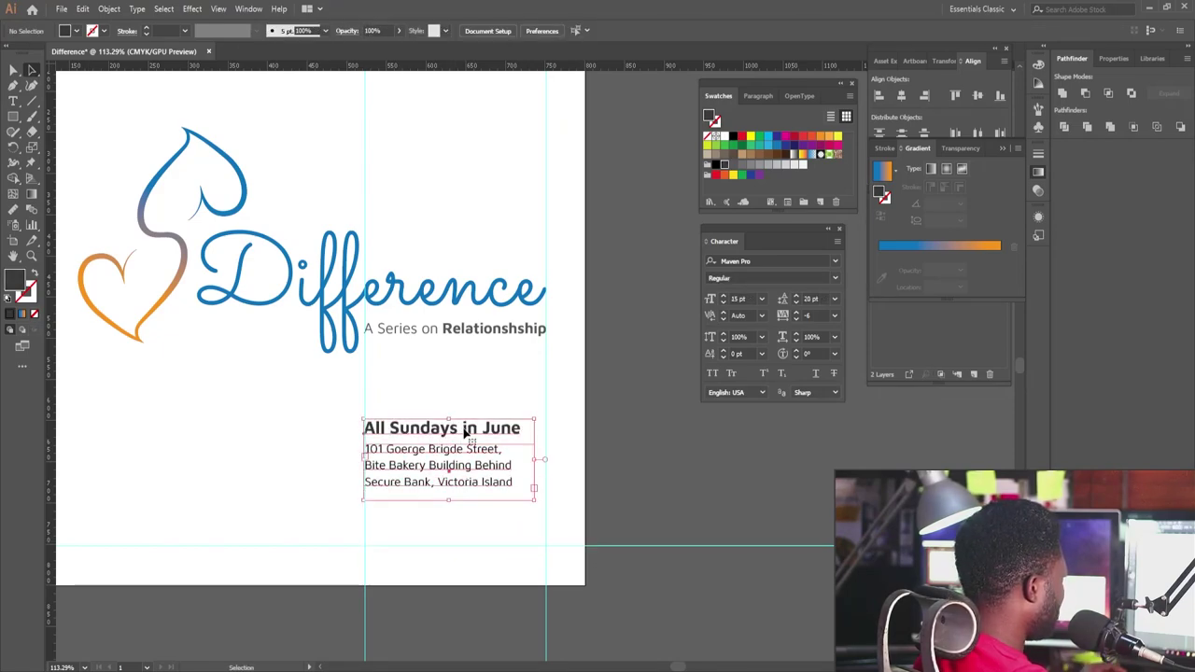
left_click_drag(464, 430, 464, 457)
left_click(313, 411)
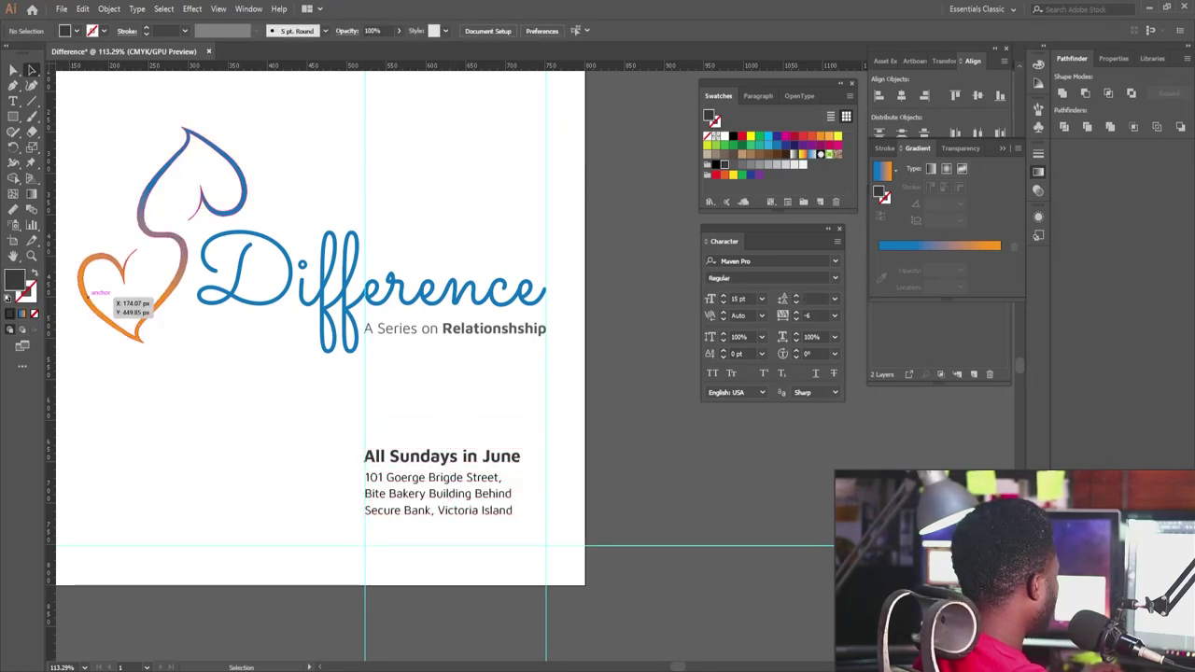
Widen the address text frame to the outer vertical margin guide.
left_click(445, 536)
mouse_move(547, 534)
left_mouse_down()
mouse_move(554, 542)
mouse_move(535, 532)
mouse_move(547, 539)
left_mouse_up()
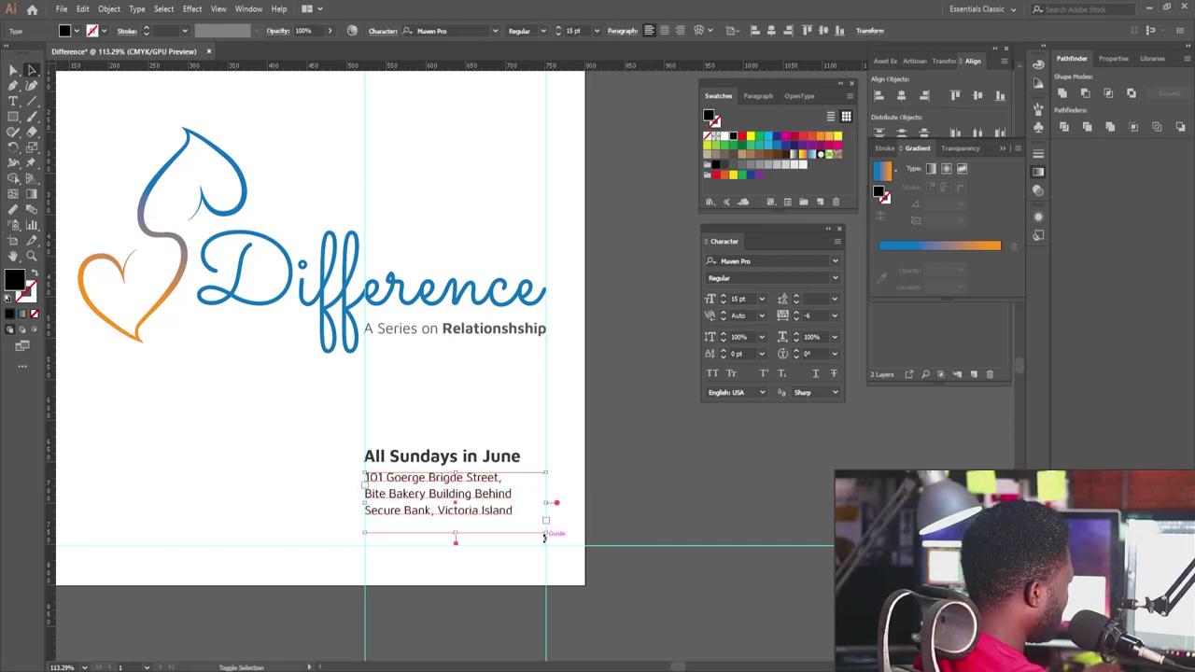
left_click(558, 551)
Set the whole address's font size to 16 pt and nudge "All Sundays in June" slightly up from it.
triple_click(489, 511)
key("ctrl+a")
left_click_drag(748, 299, 689, 307)
key("Up")
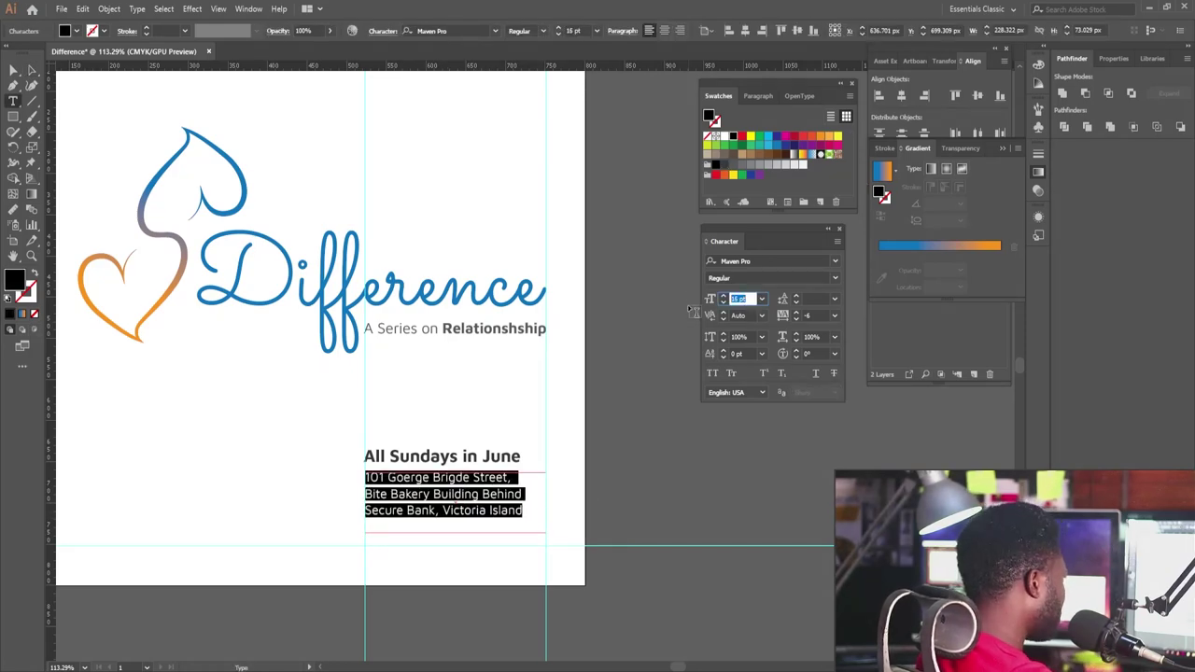
key("Escape")
left_click(326, 454)
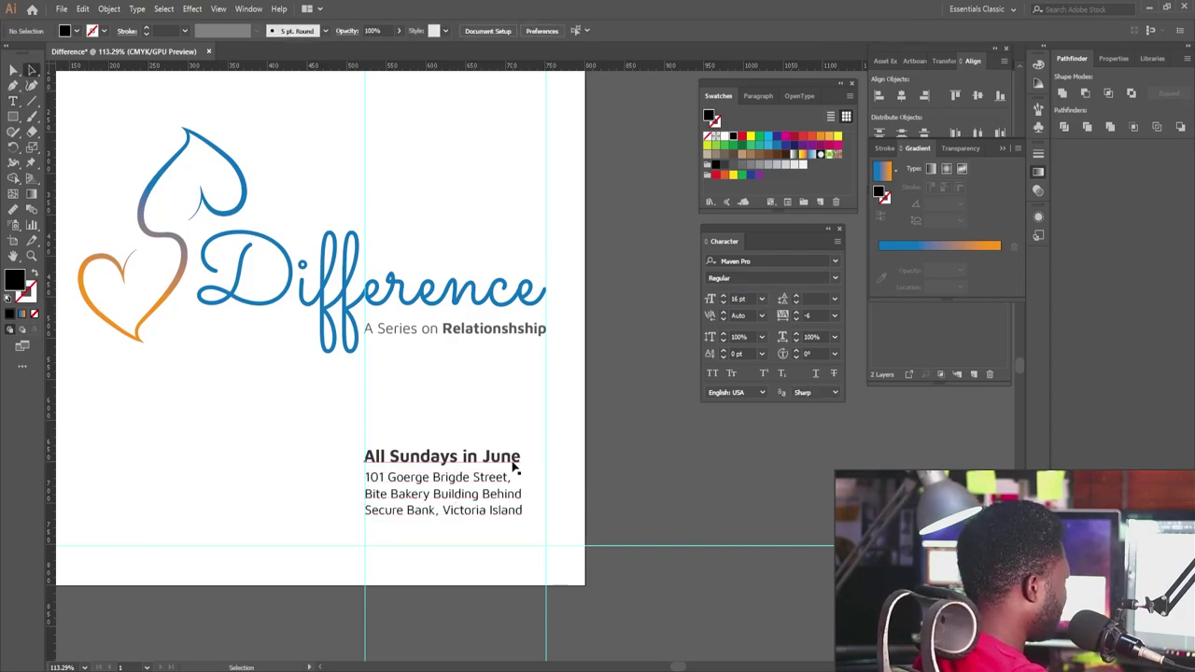
left_click(513, 464)
left_click(645, 477)
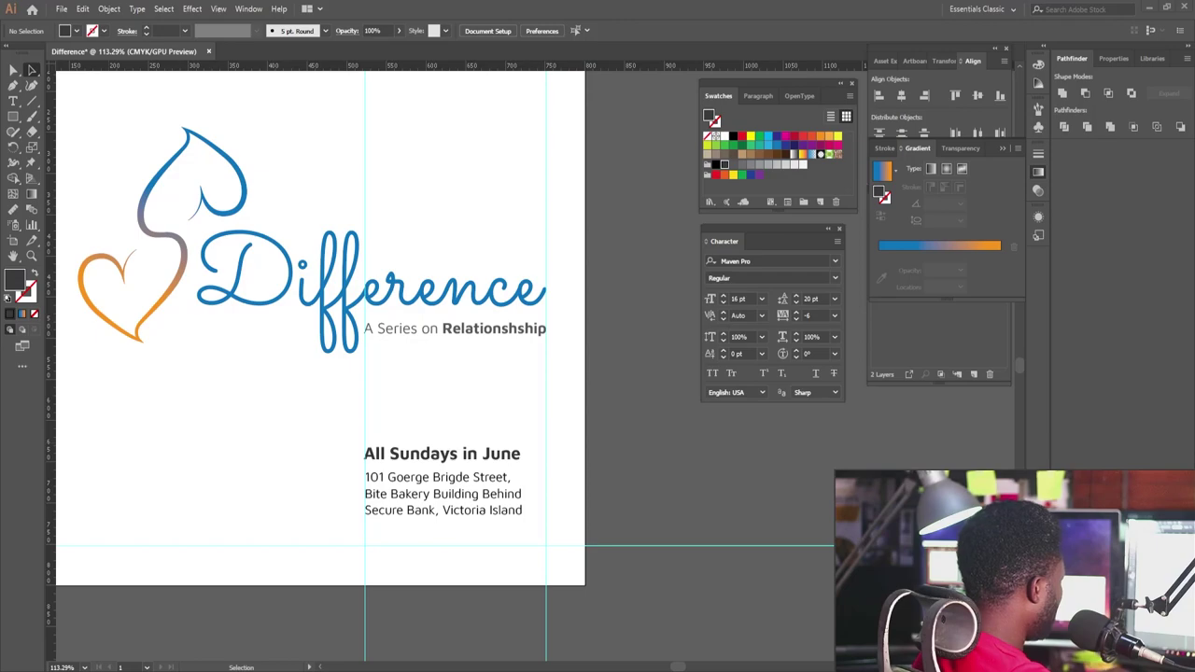
Add the text ".com/bicikorodu" and place it below the address, near the lower margin guide.
left_click(13, 102)
left_click(308, 505)
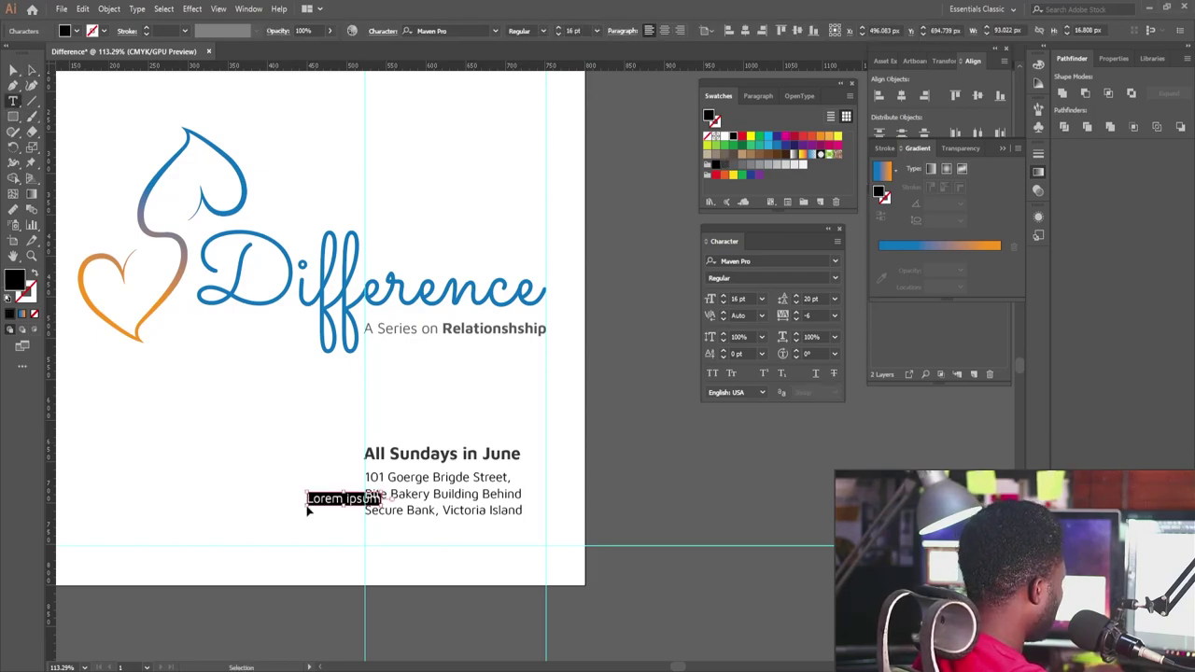
key("ctrl+v")
key("Escape")
left_click_drag(337, 508, 453, 545)
Set the whole address text's leading to 21 pt.
triple_click(453, 486)
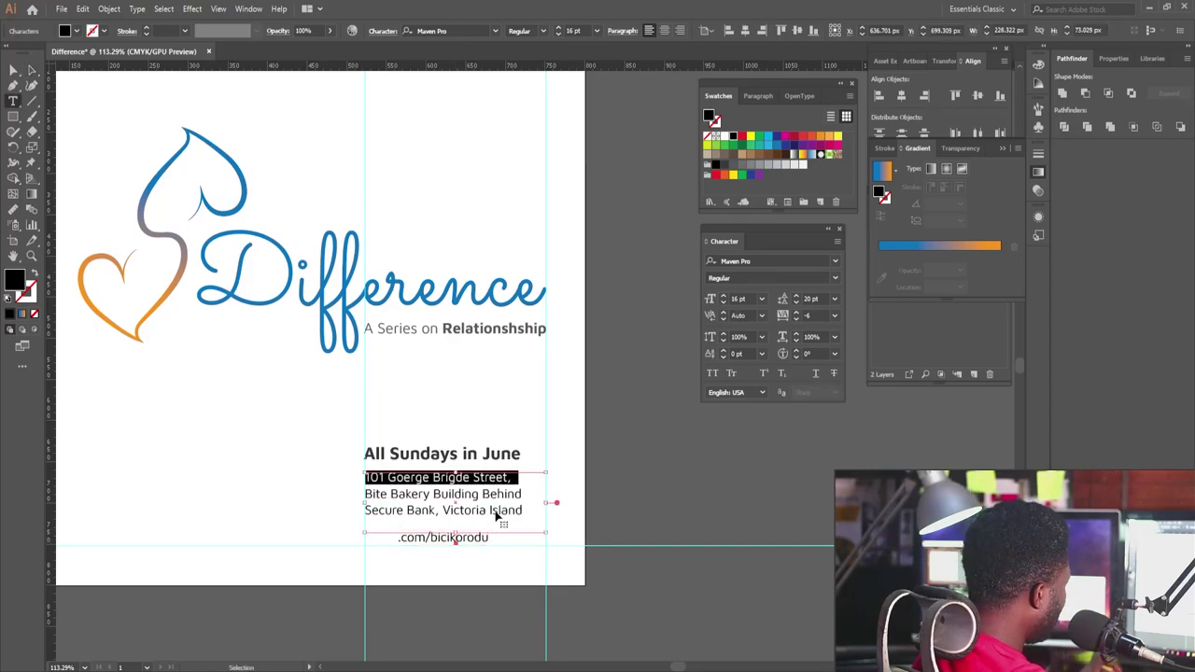
key("ctrl+a")
left_click(786, 300)
key("Escape")
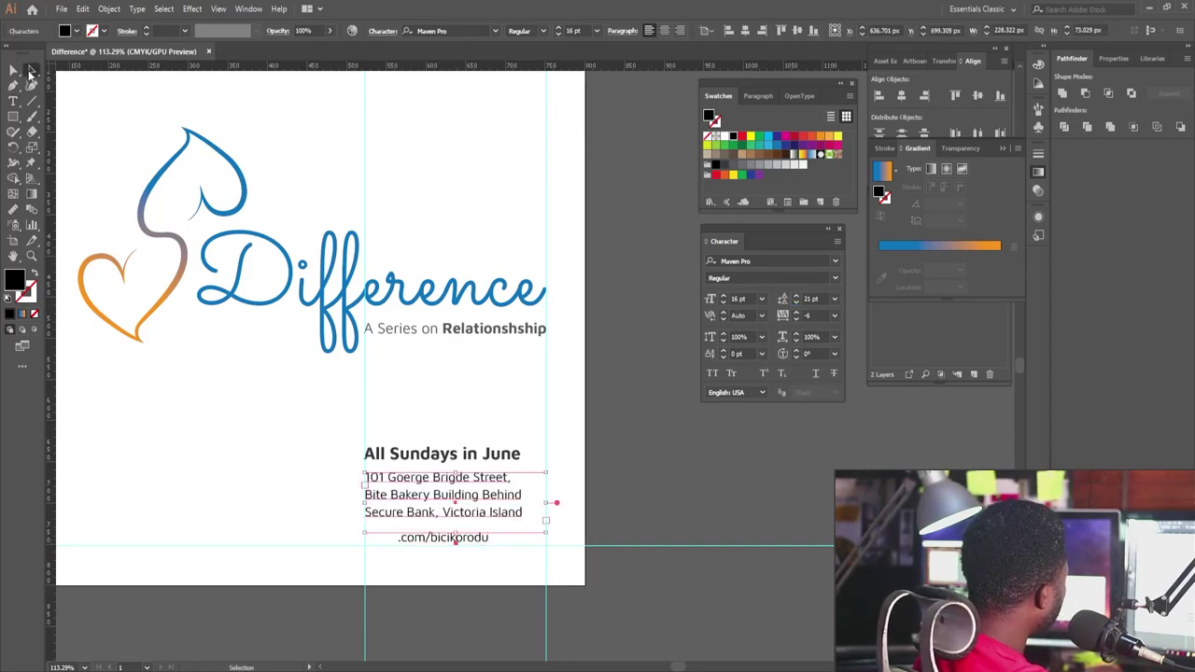
Nudge "All Sundays in June" and the address up slightly, and raise ".com/bicikorodu" just above the lower guide.
left_click_drag(409, 416, 455, 498)
key("Up")
key("Up")
key("Up")
key("Up")
key("Up")
key("Up")
key("Down")
key("Down")
key("Down")
key("Down")
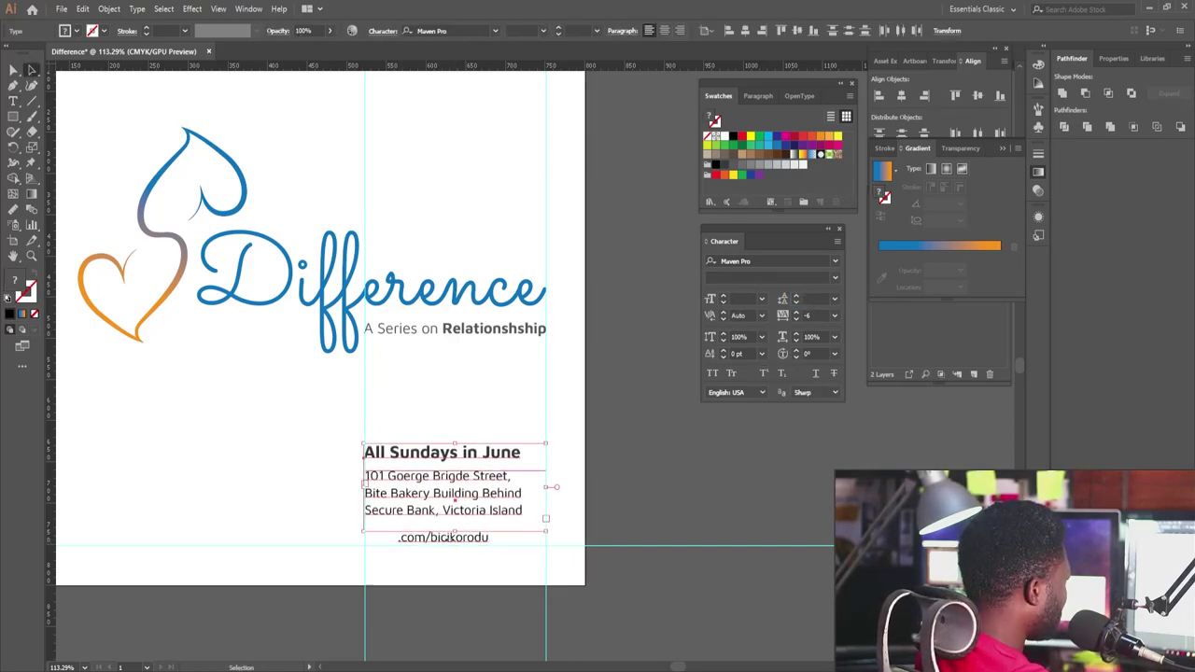
left_click(452, 539)
key("Up")
key("Up")
left_click(442, 571)
key("a")
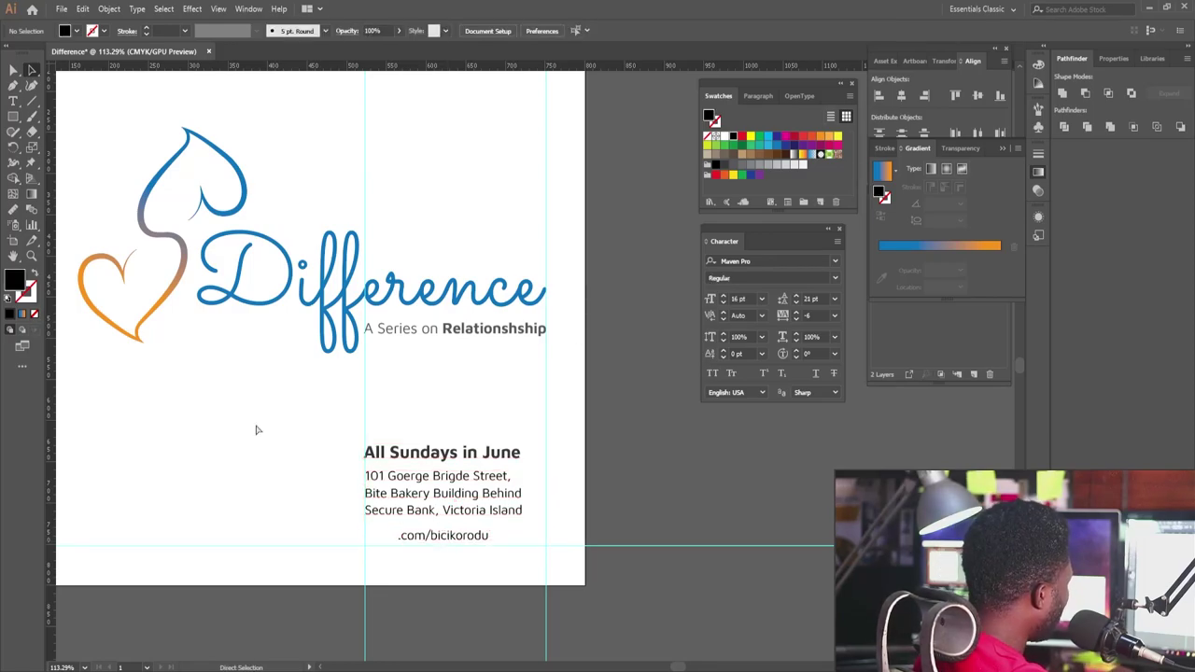
Paste the copied Mixlr logo image, scale it to about 225 px wide and place it beside the event details.
key("ctrl+v")
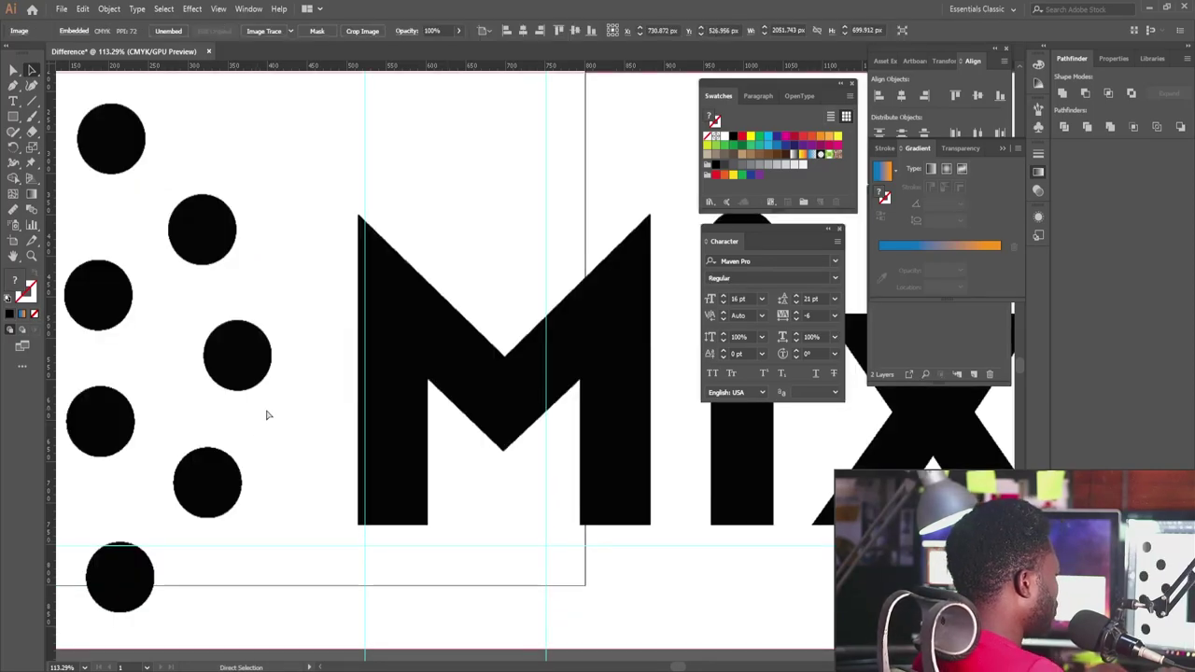
key("ctrl+minus")
key("ctrl+minus")
key("ctrl+minus")
key("ctrl+minus")
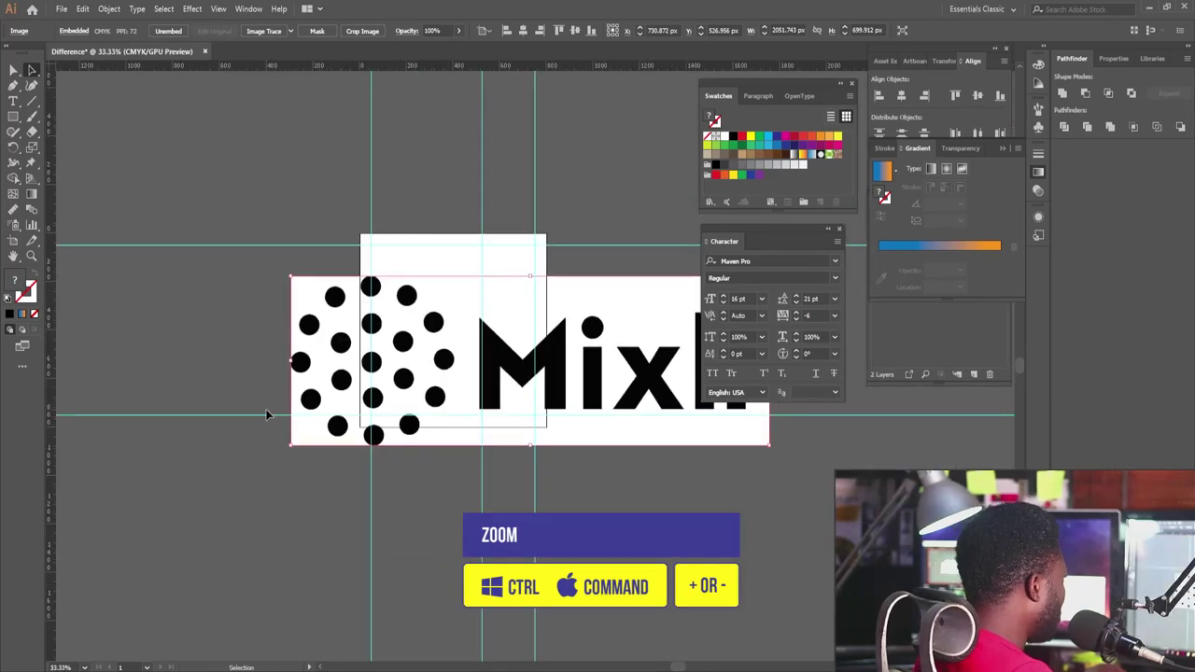
left_click_drag(288, 278, 638, 413)
left_click_drag(733, 435, 603, 512)
left_click_drag(500, 444, 402, 432)
left_click_drag(372, 357, 331, 388)
left_click_drag(247, 410, 363, 424)
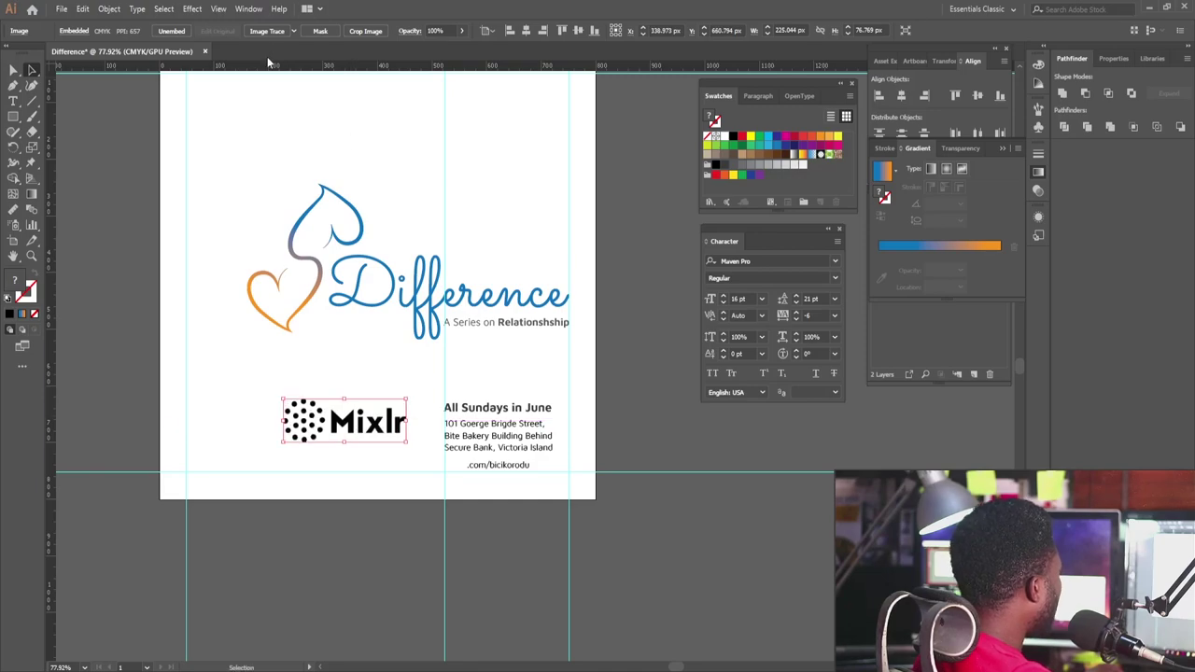
Convert the Mixlr logo into ungrouped vector shapes with Image Trace and delete its white background.
left_click(267, 32)
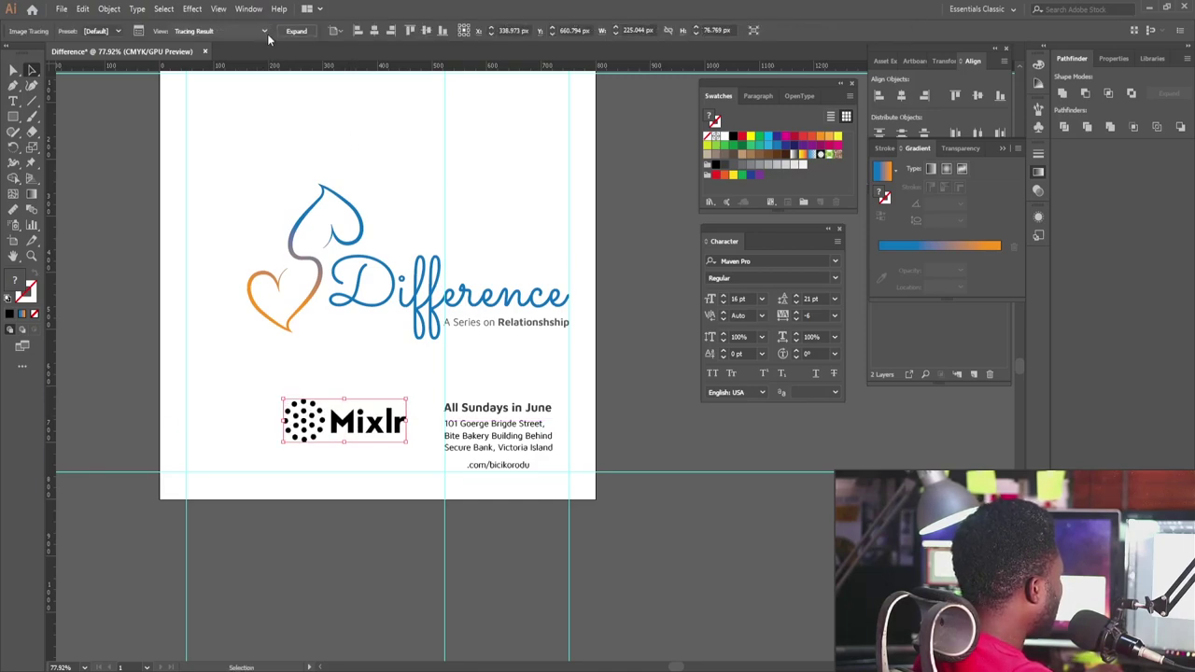
left_click(297, 31)
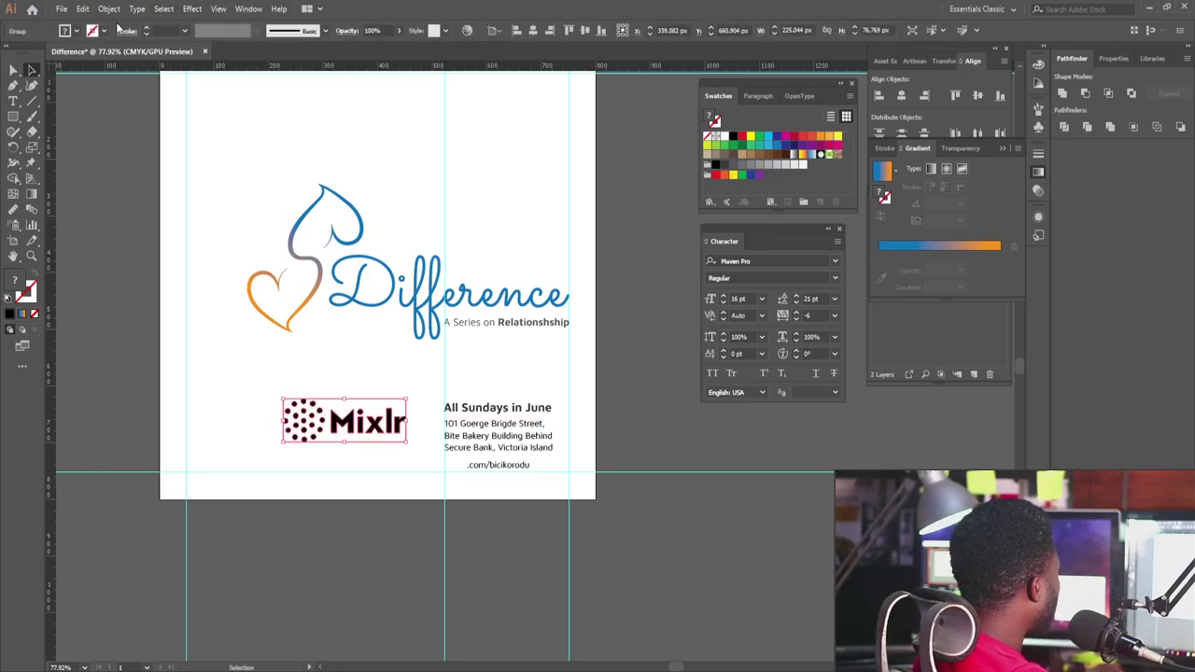
left_click(109, 10)
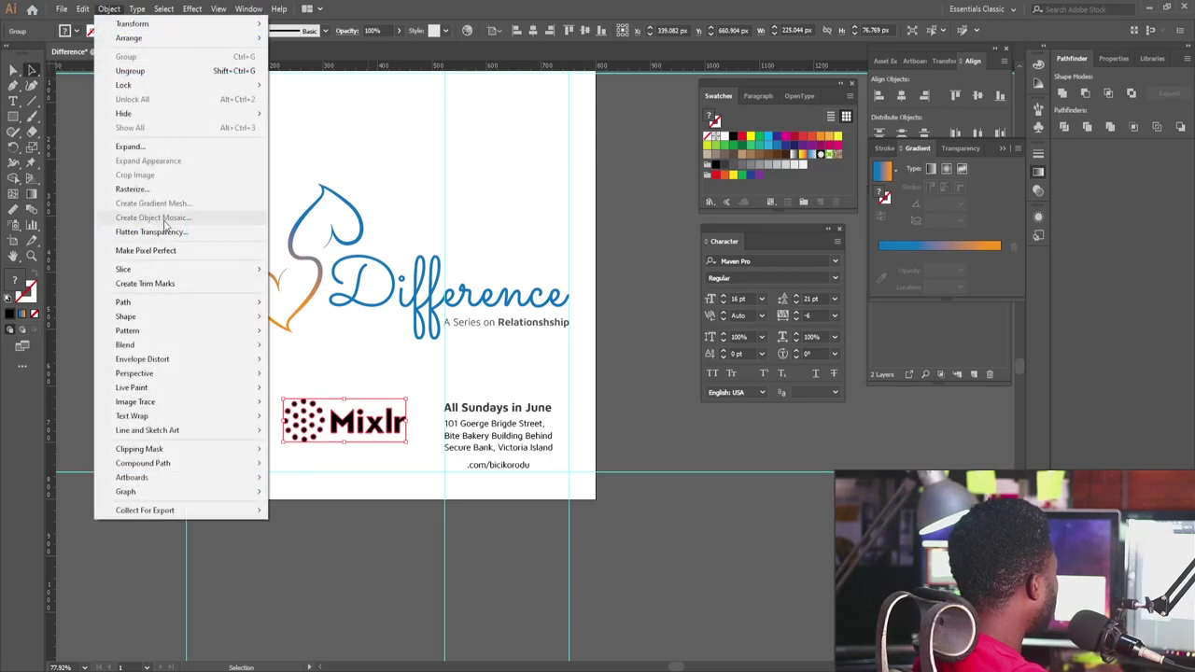
left_click(161, 71)
left_click(336, 374)
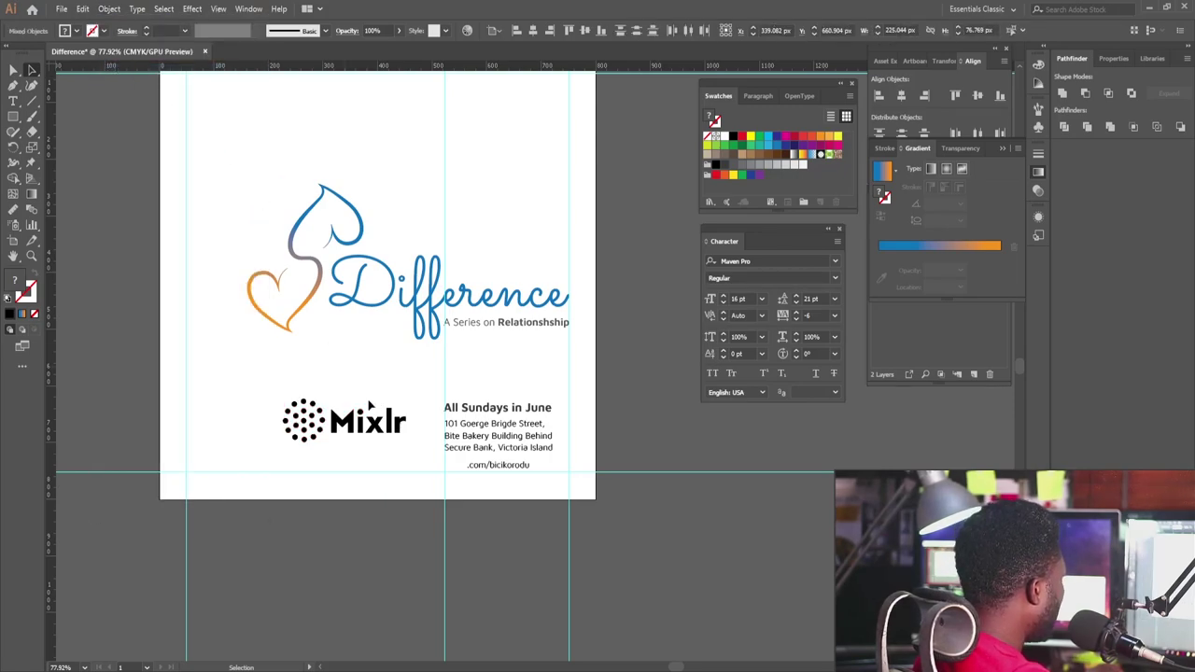
left_click_drag(373, 407, 410, 472)
key("Delete")
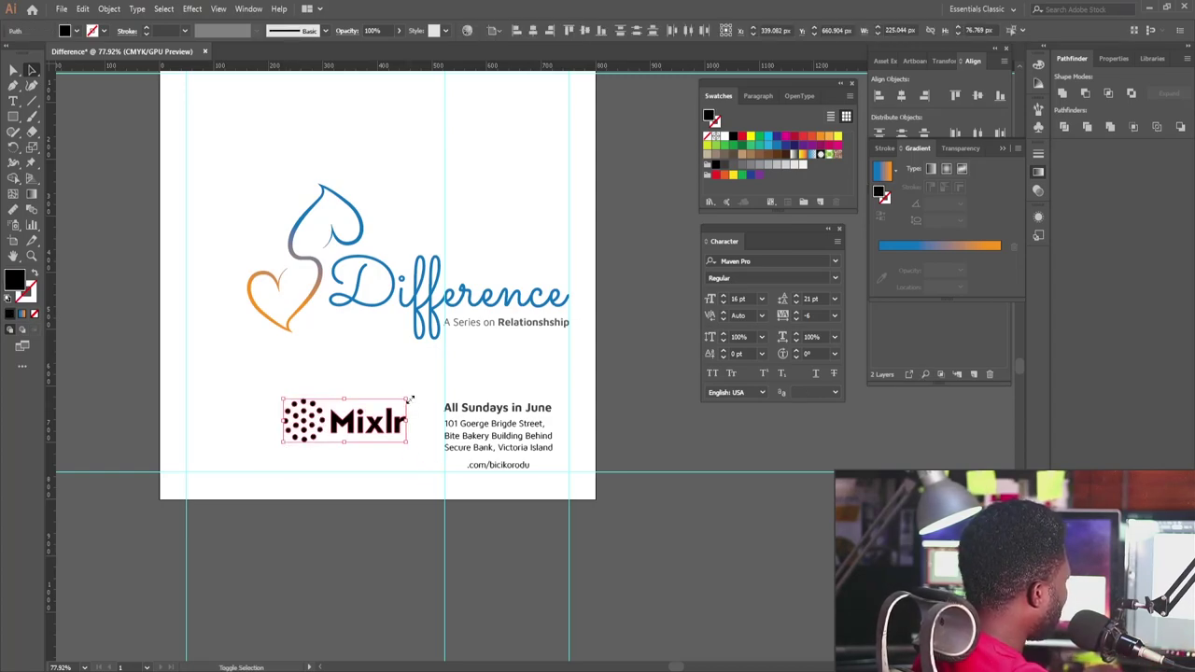
Scale the Mixlr logo down to about 52 px wide and place it beneath the address against the middle vertical guide.
left_click_drag(408, 399, 433, 466)
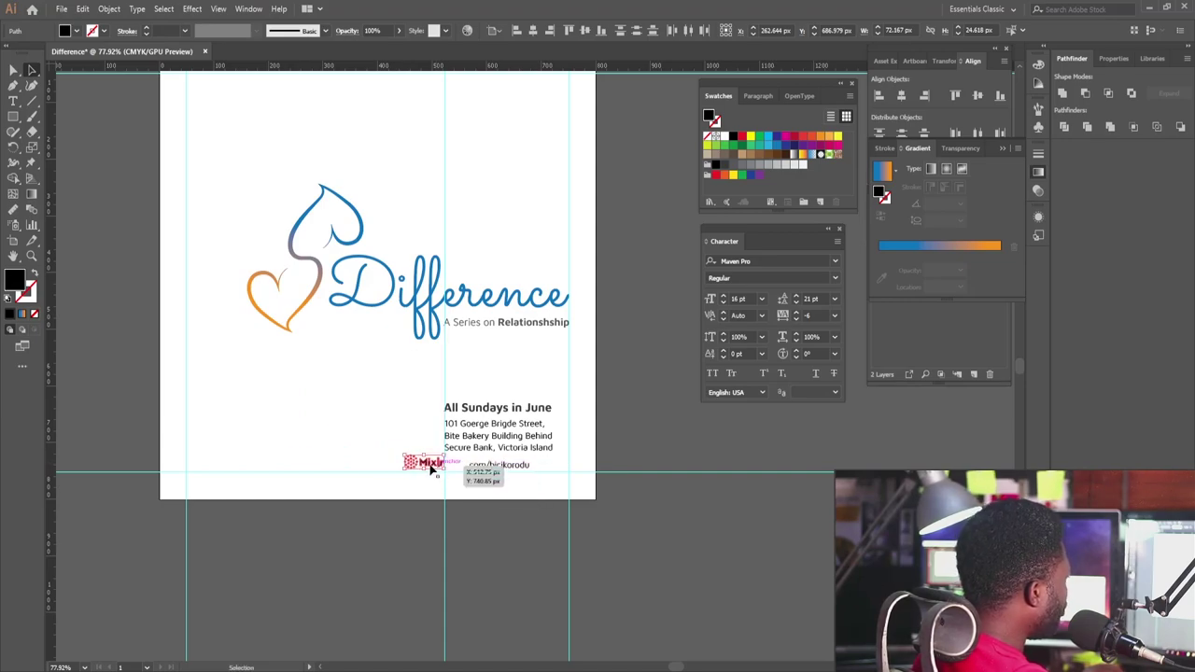
left_click_drag(444, 420, 273, 452)
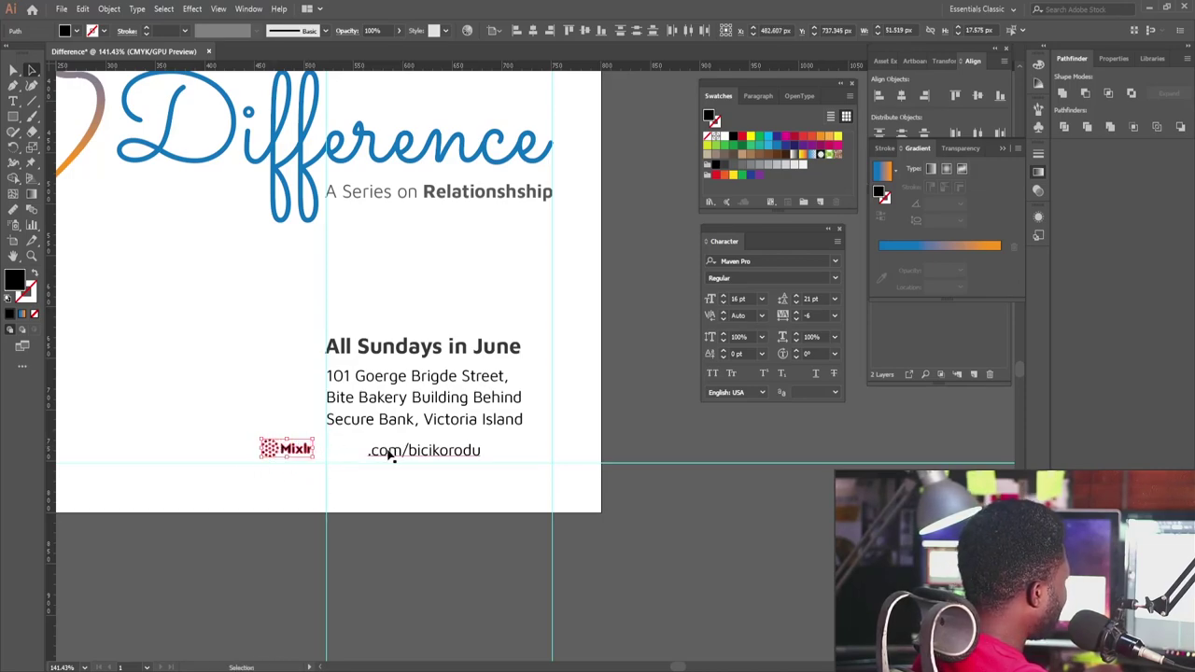
left_click_drag(370, 453, 401, 452)
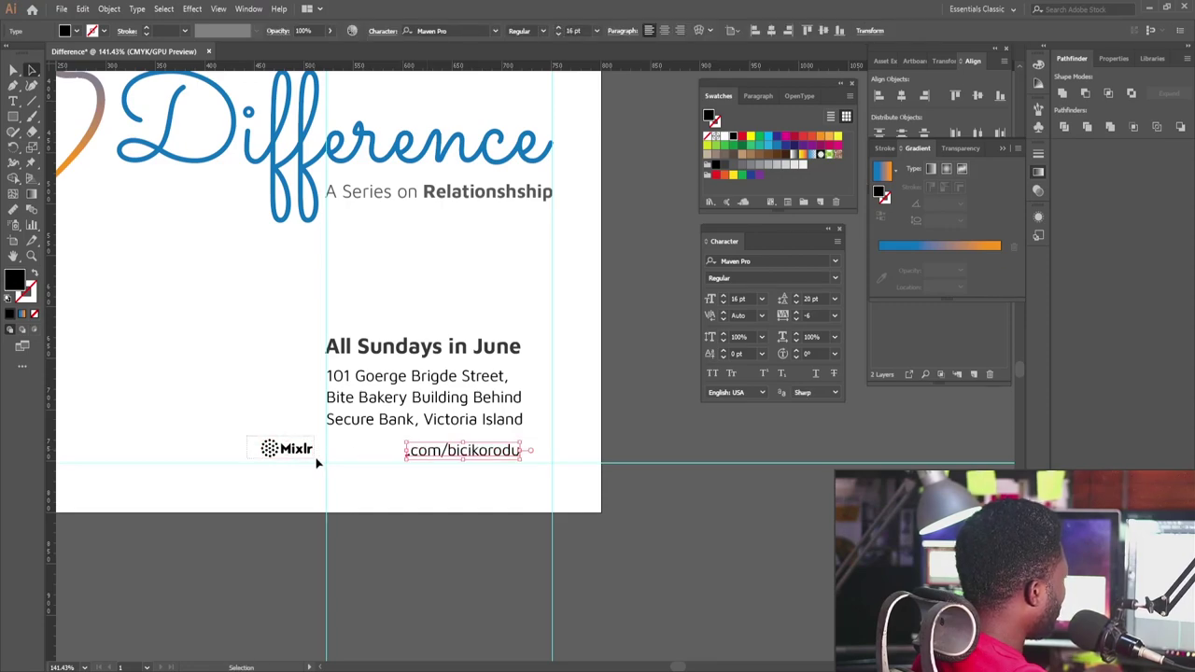
left_click_drag(299, 449, 374, 480)
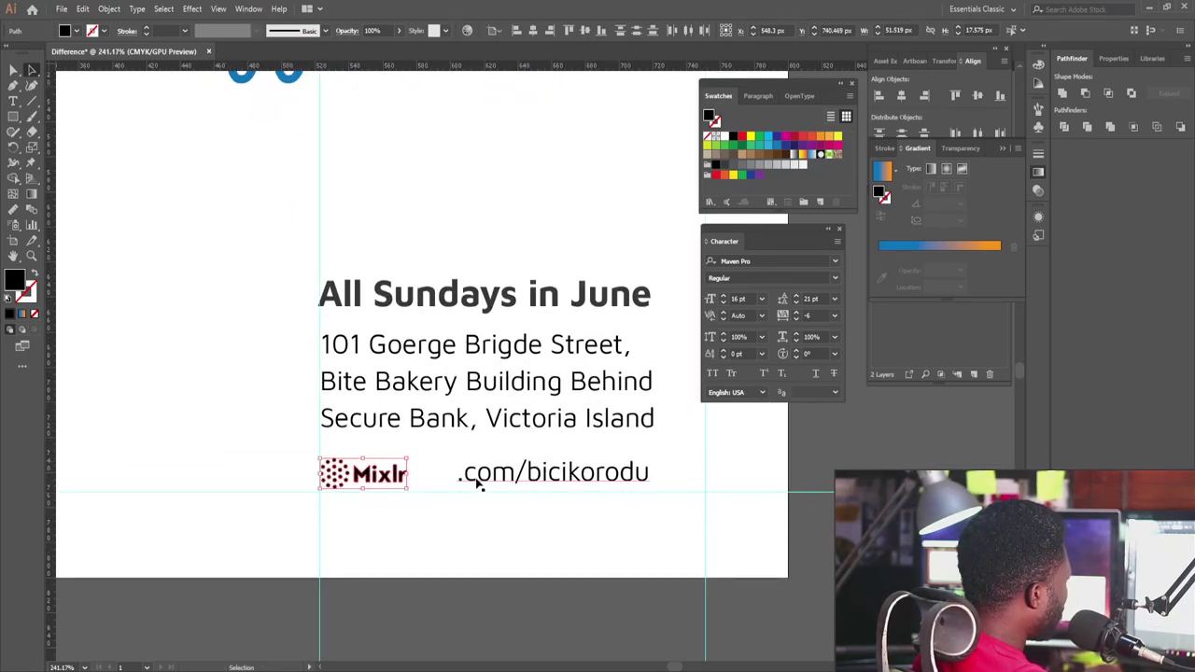
Move ".com/bicikorodu" directly against the Mixlr logo so they form one web address line.
left_click_drag(471, 482, 430, 483)
left_click(419, 529)
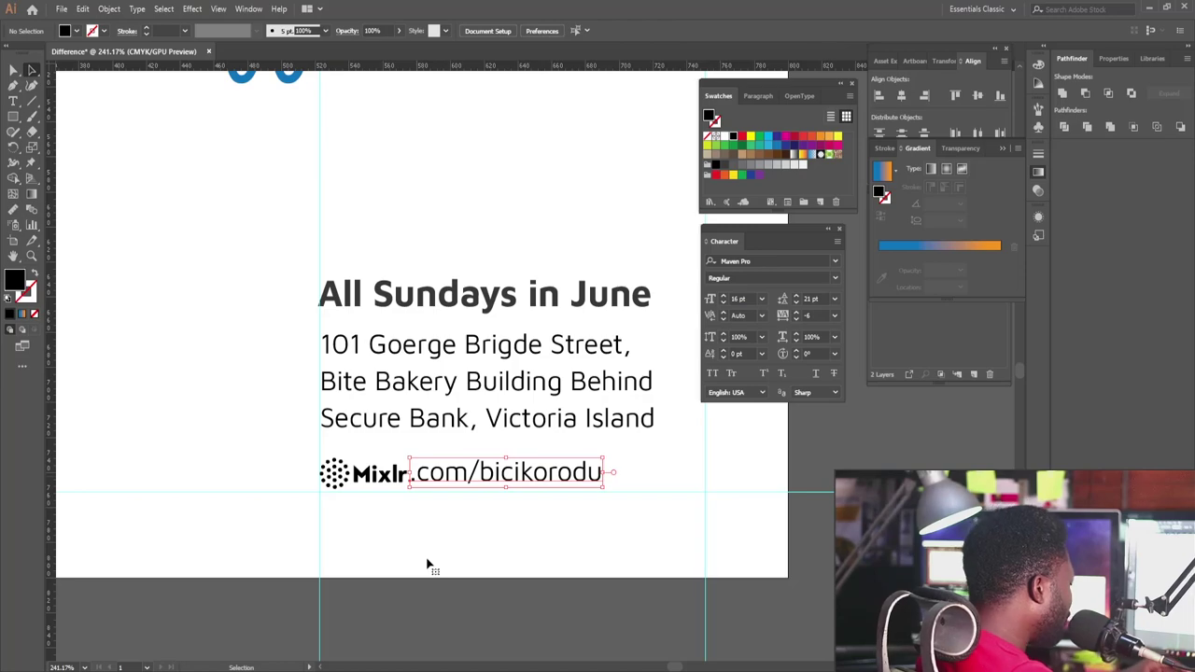
key("Left")
left_click(426, 537)
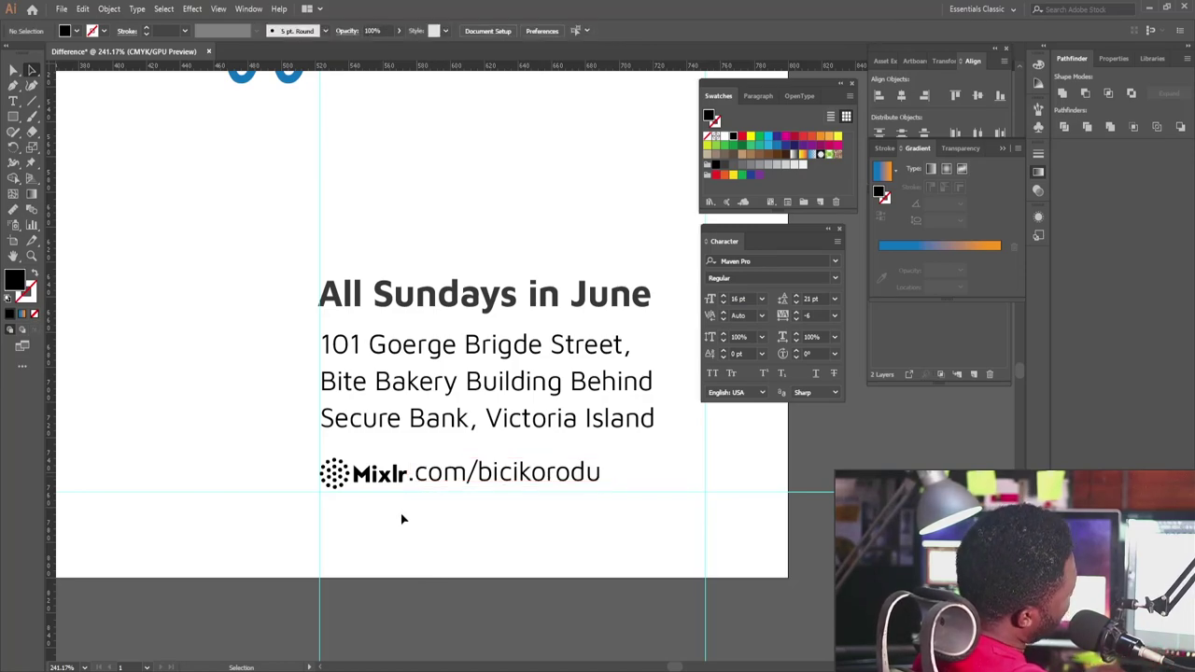
left_click_drag(345, 474, 344, 473)
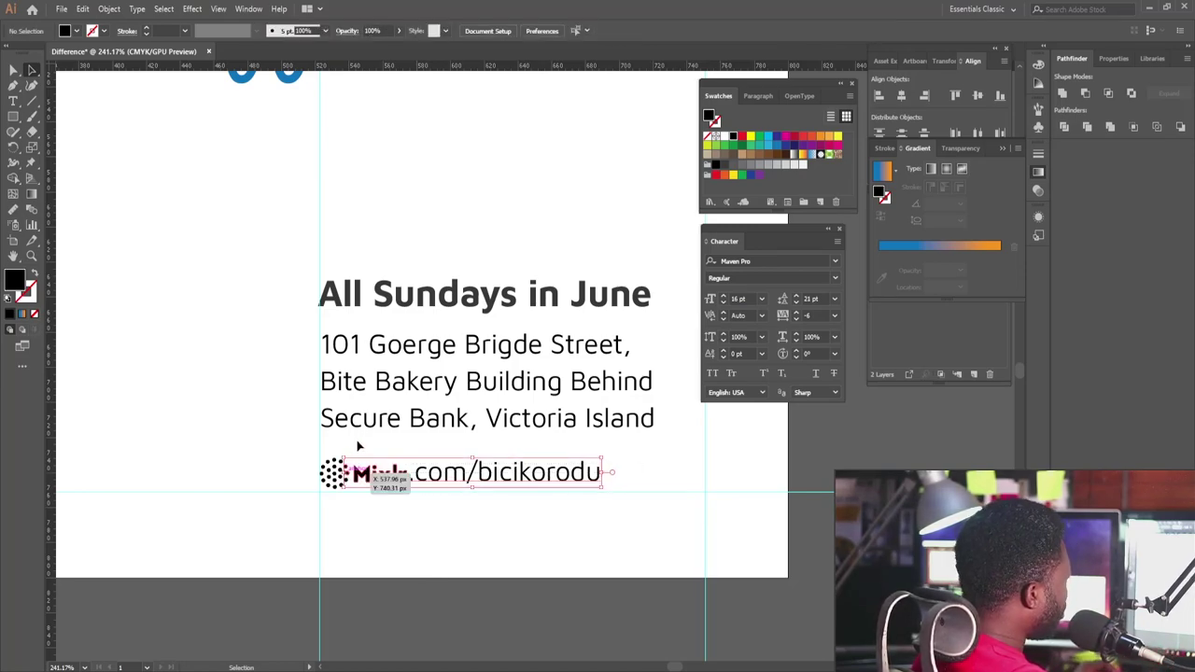
left_click(643, 462)
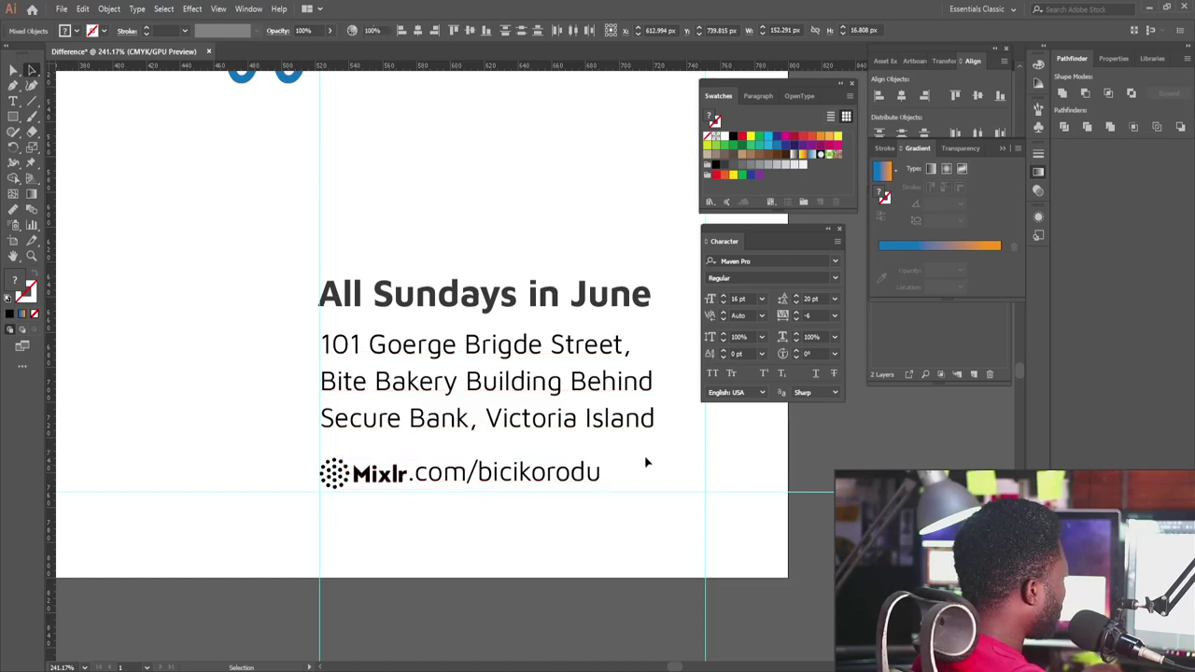
Fill the address, Mixlr logo and ".com/bicikorodu" with the same dark grey swatch as "All Sundays in June".
left_click_drag(299, 499, 439, 374)
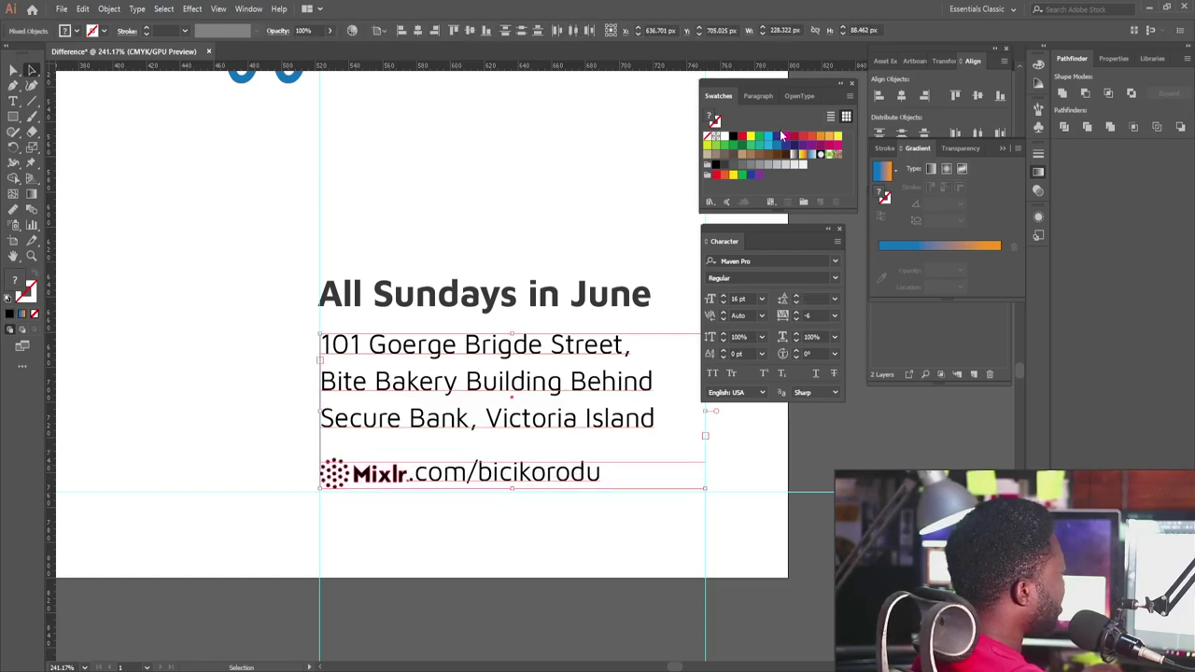
left_click(724, 166)
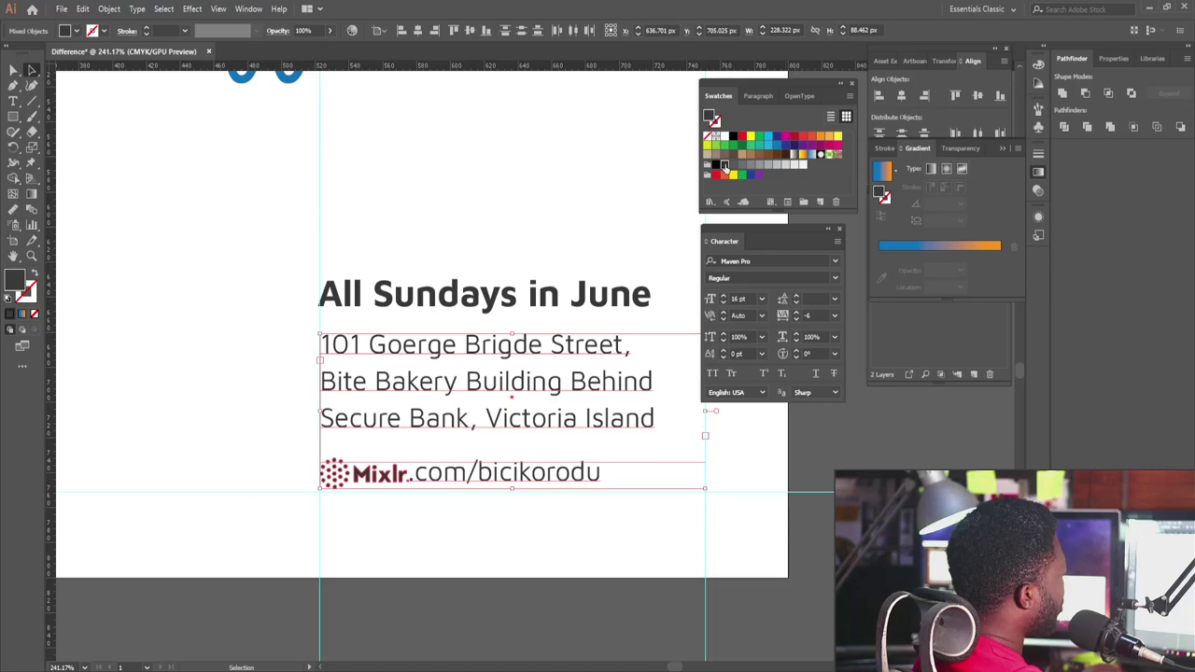
left_click(349, 237)
key("ctrl+1")
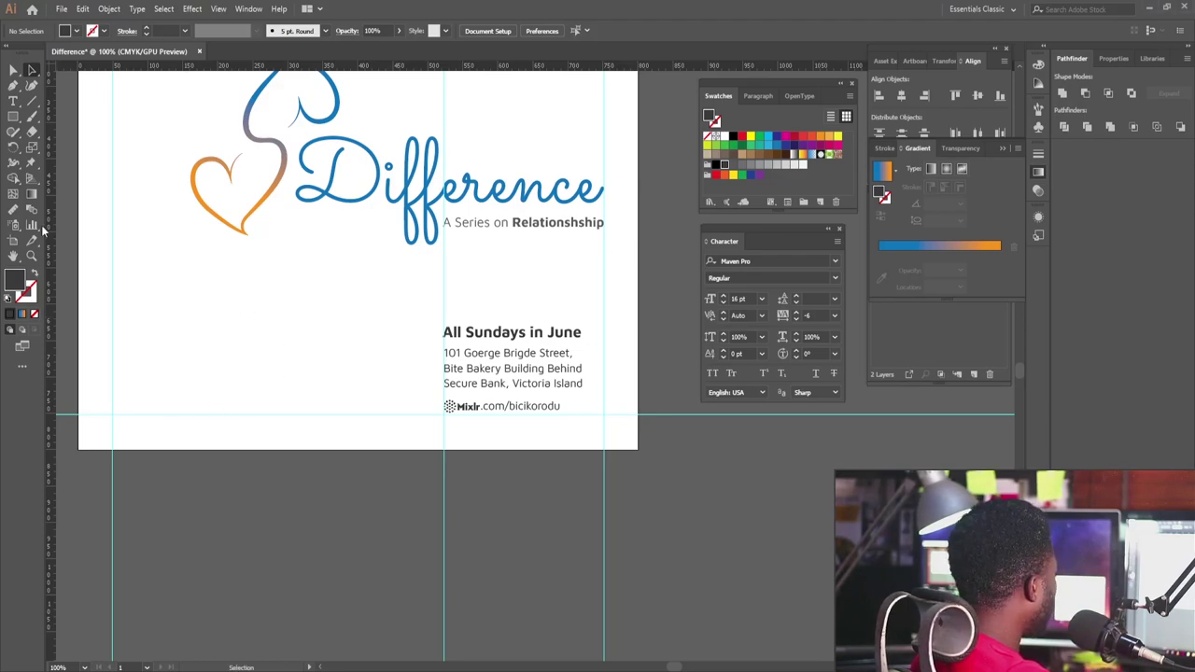
Add the text "09am" beside the event details, between the outer and middle vertical guides.
key("t")
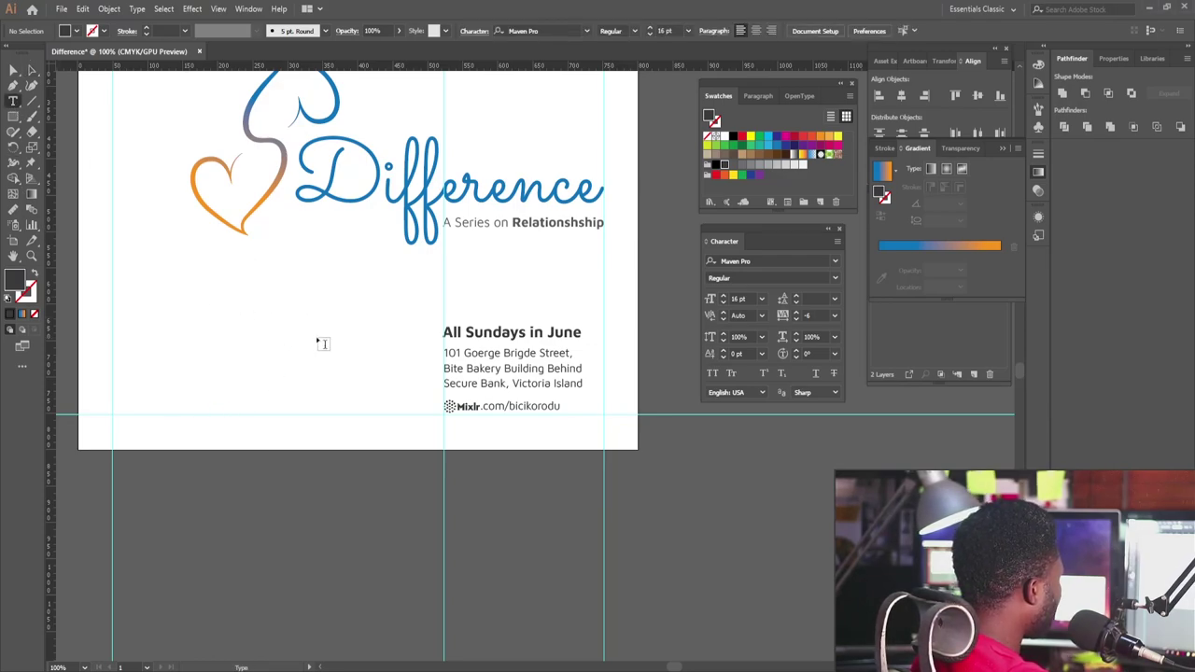
left_click(285, 344)
type("09am")
key("Escape")
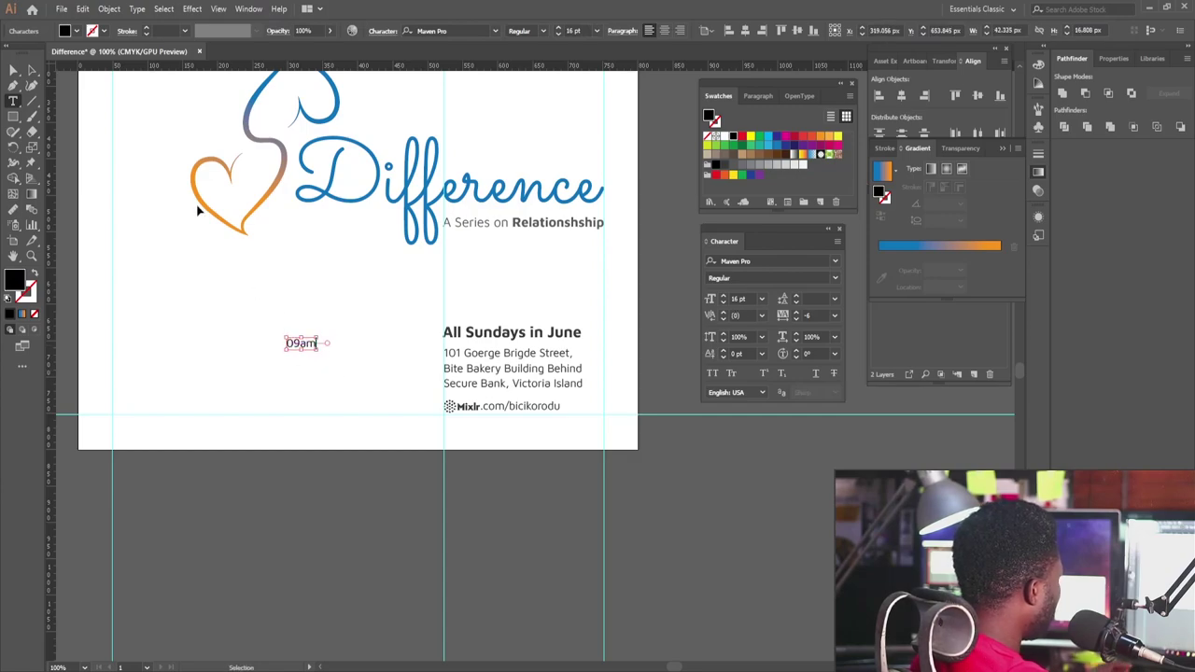
left_click(31, 70)
Try the Bold style on the "09am" text and return it to Regular.
left_click(713, 280)
type("Bold")
key("Return")
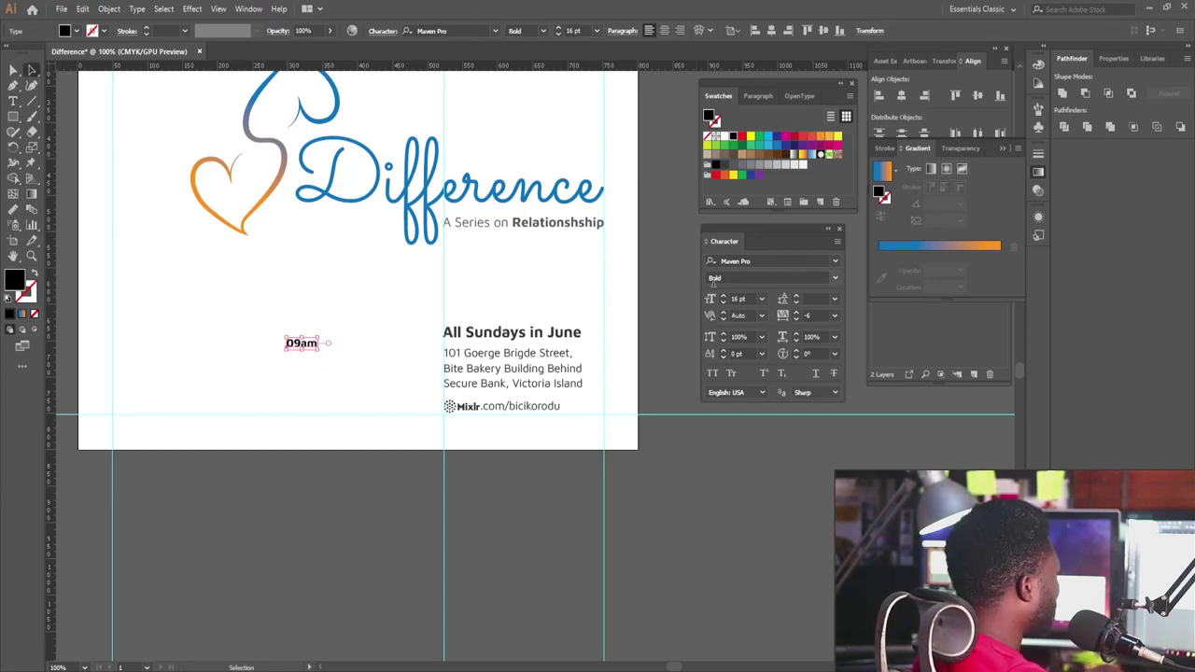
left_click(840, 280)
left_click(777, 294)
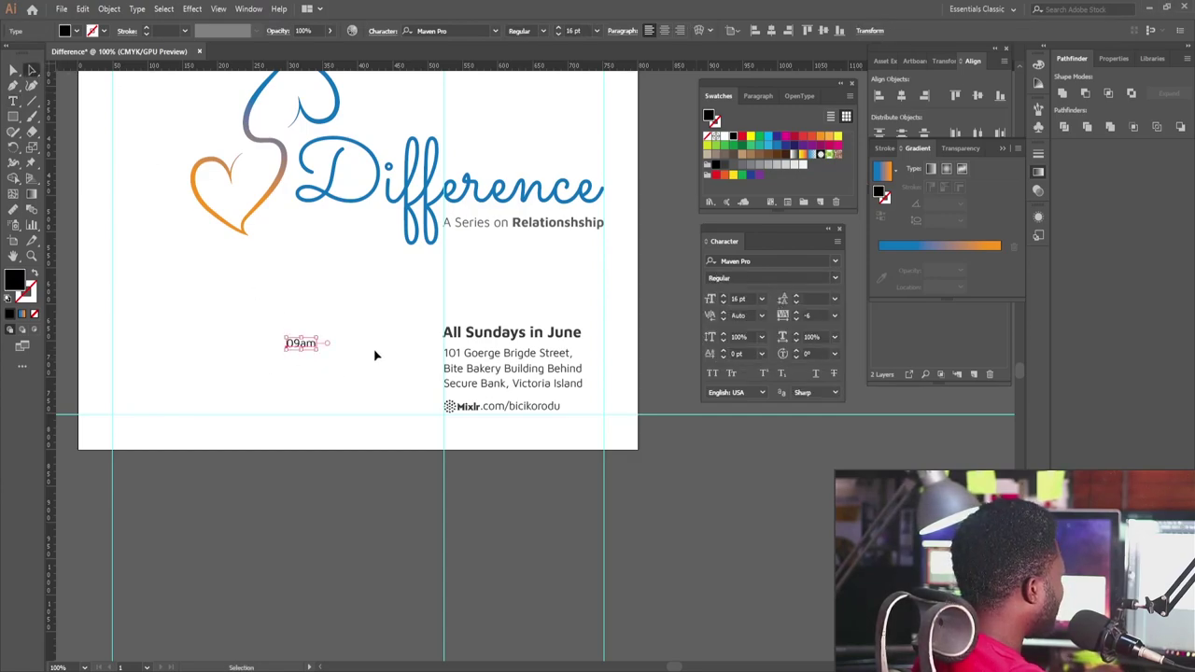
Scale the "09am" text up to about 62 pt.
left_click_drag(317, 351, 410, 383)
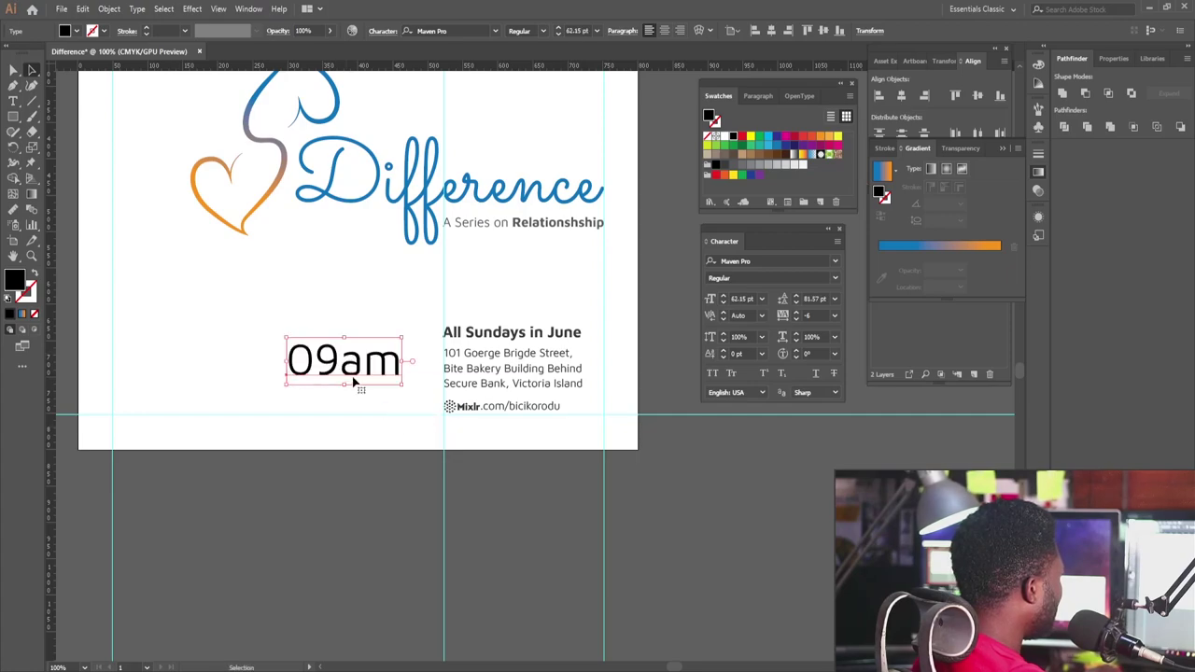
Break the "09am" text into two lines, with "09" above "am".
key("t")
double_click(347, 367)
left_click(346, 364)
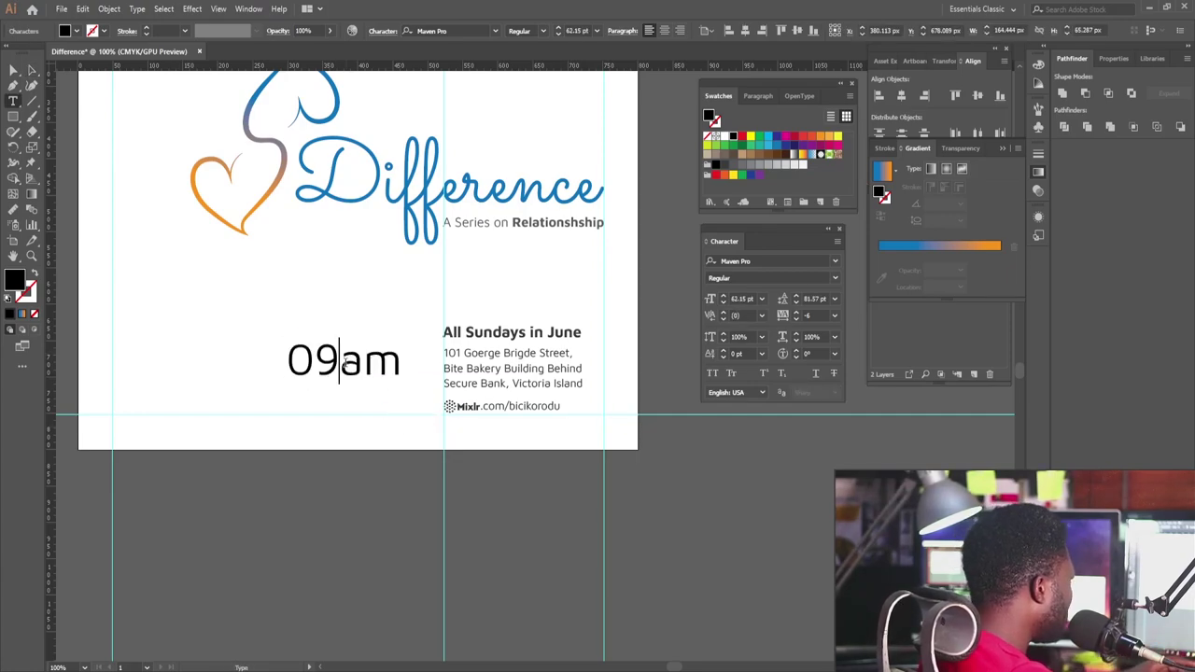
key("Return")
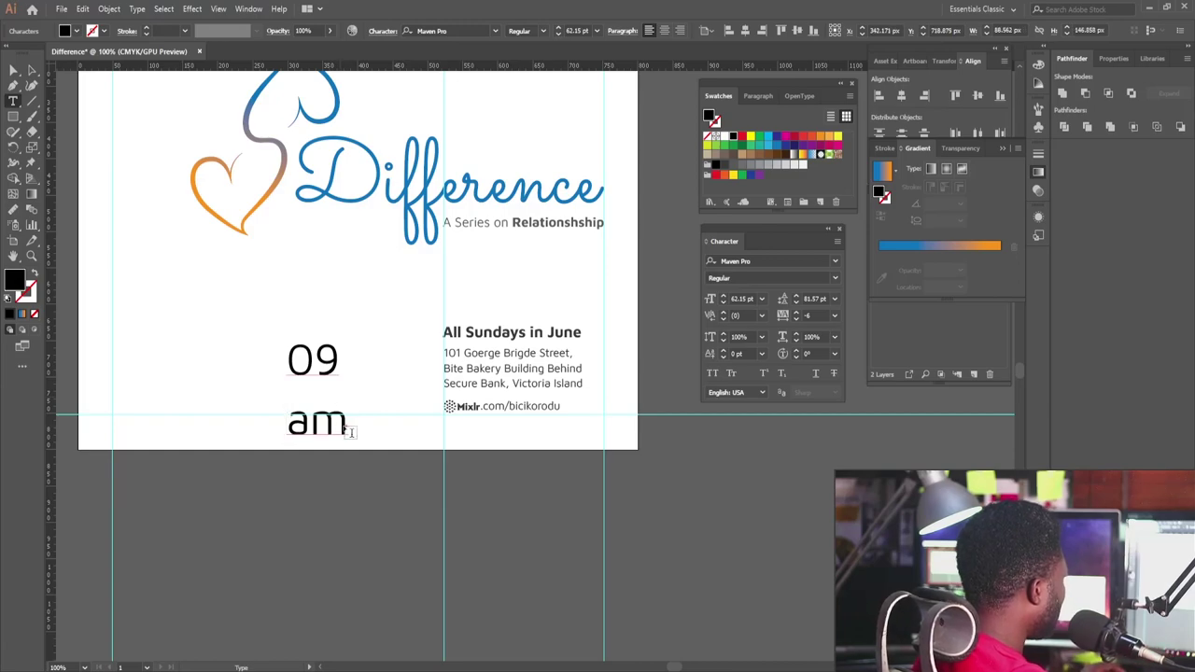
Set the leading of the two-line time text to 40 pt and fill it with a blue swatch matching "Difference".
left_click_drag(347, 425, 285, 347)
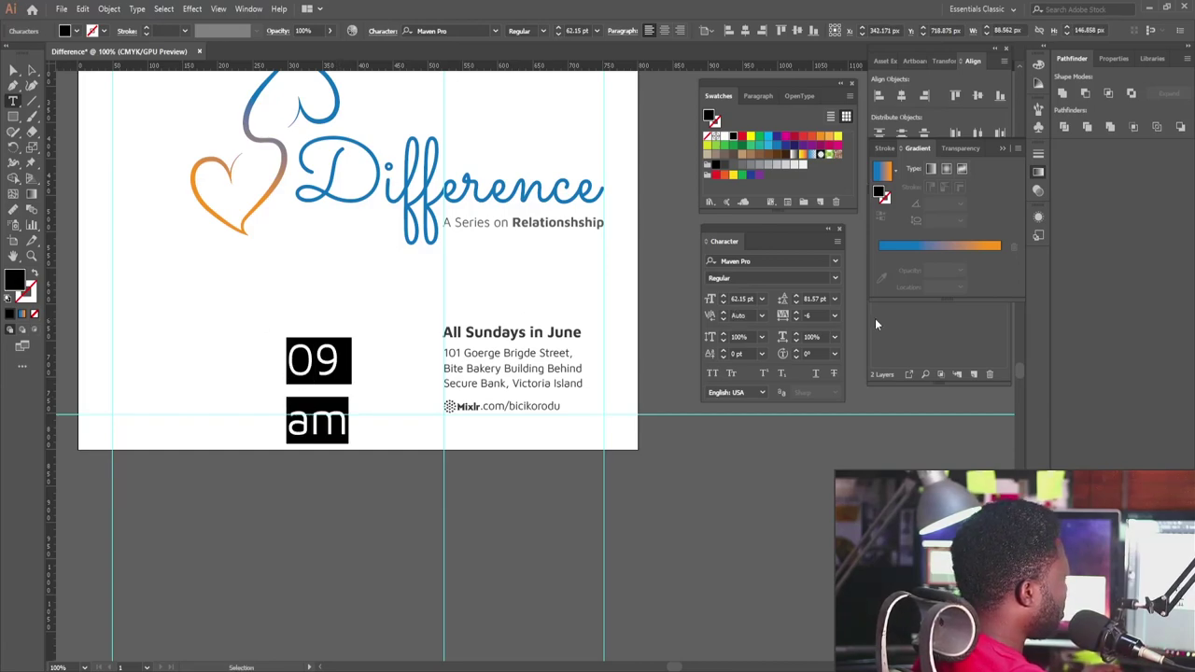
left_click(816, 298)
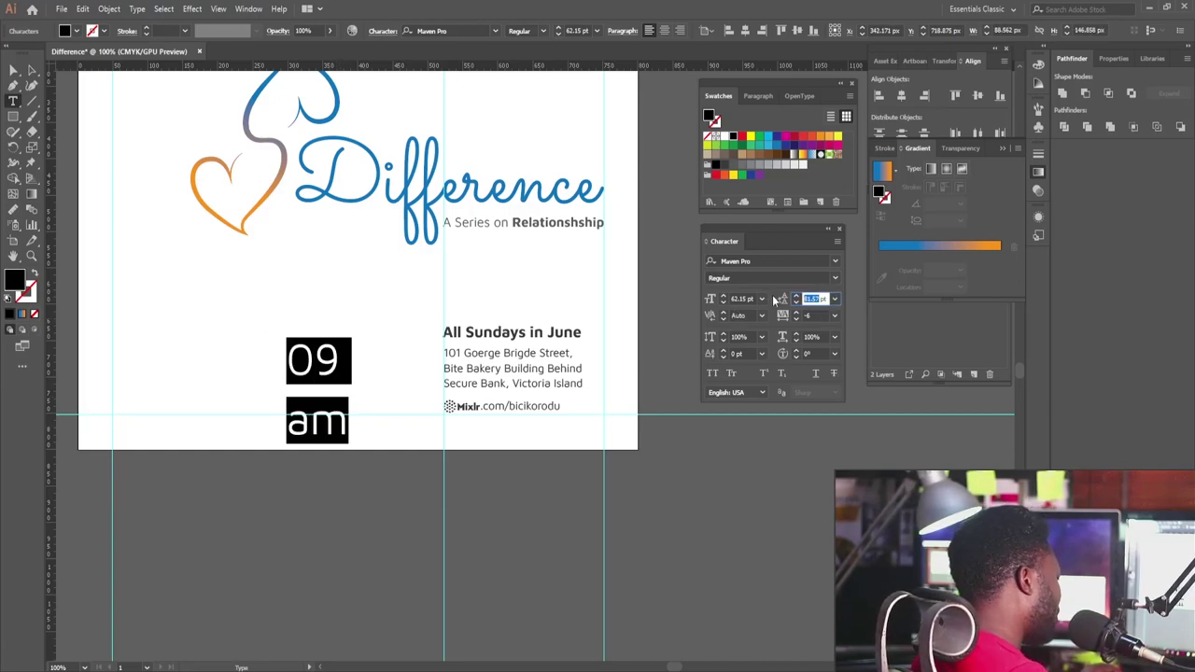
type("40")
key("Return")
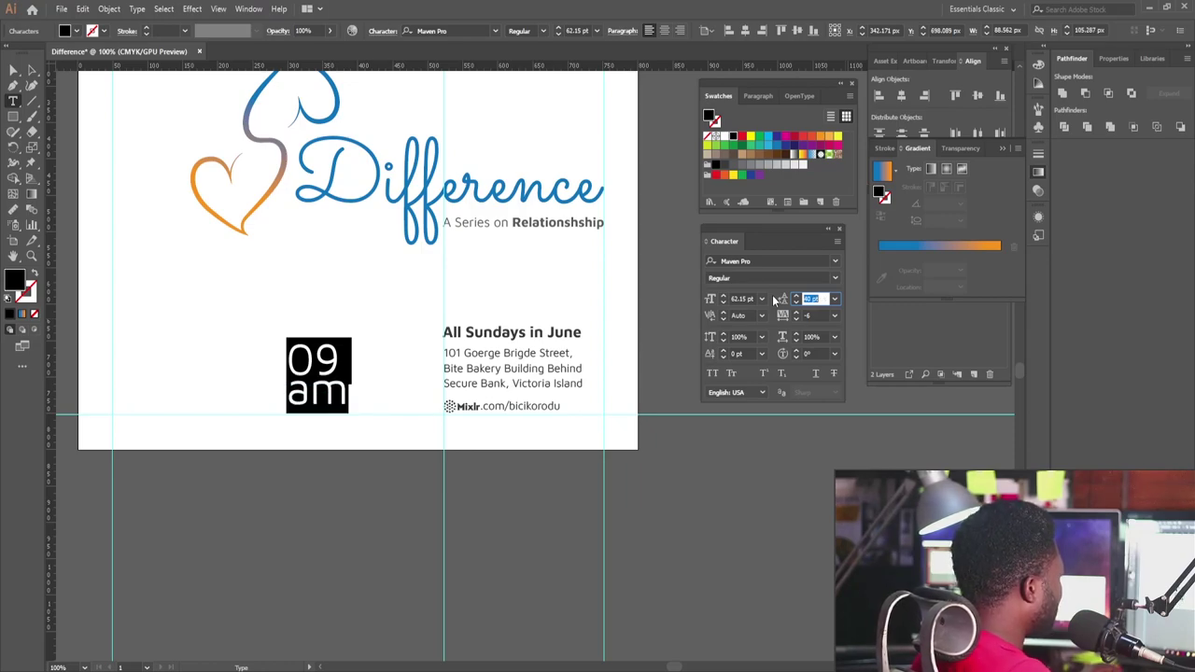
left_click(779, 147)
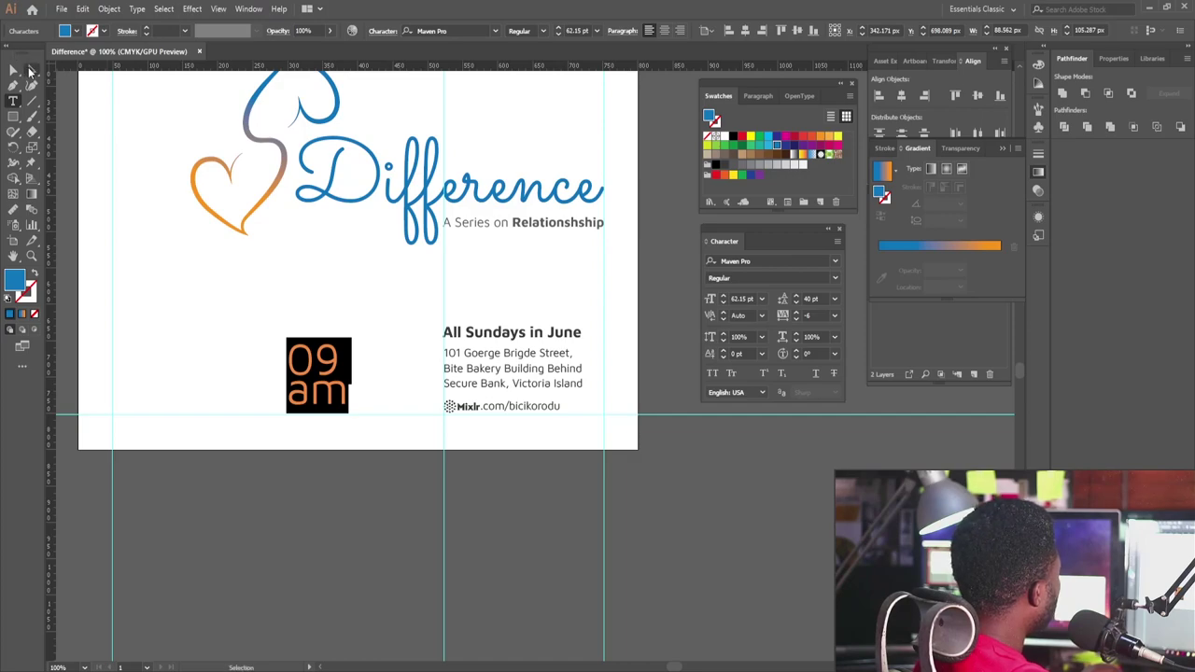
Scale the time text to about 50 pt and place it directly beside "All Sundays in June" and the address, nudged to the vertical guide.
left_click(29, 71)
left_click_drag(348, 340, 426, 345)
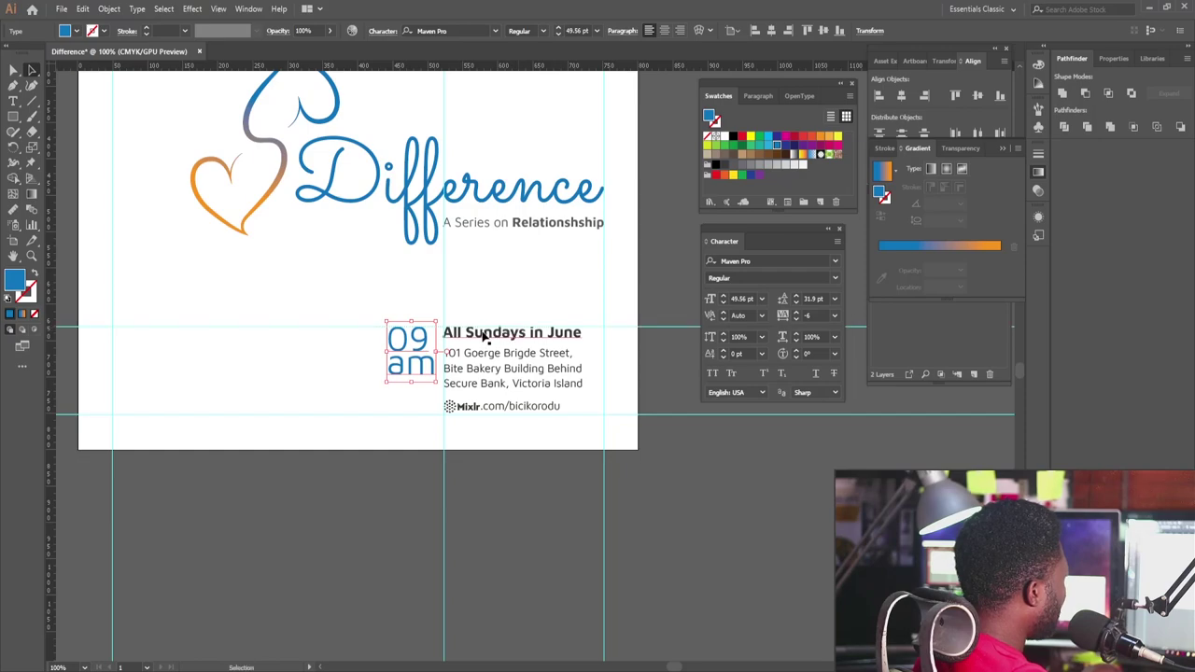
left_click(371, 402)
left_click(417, 376)
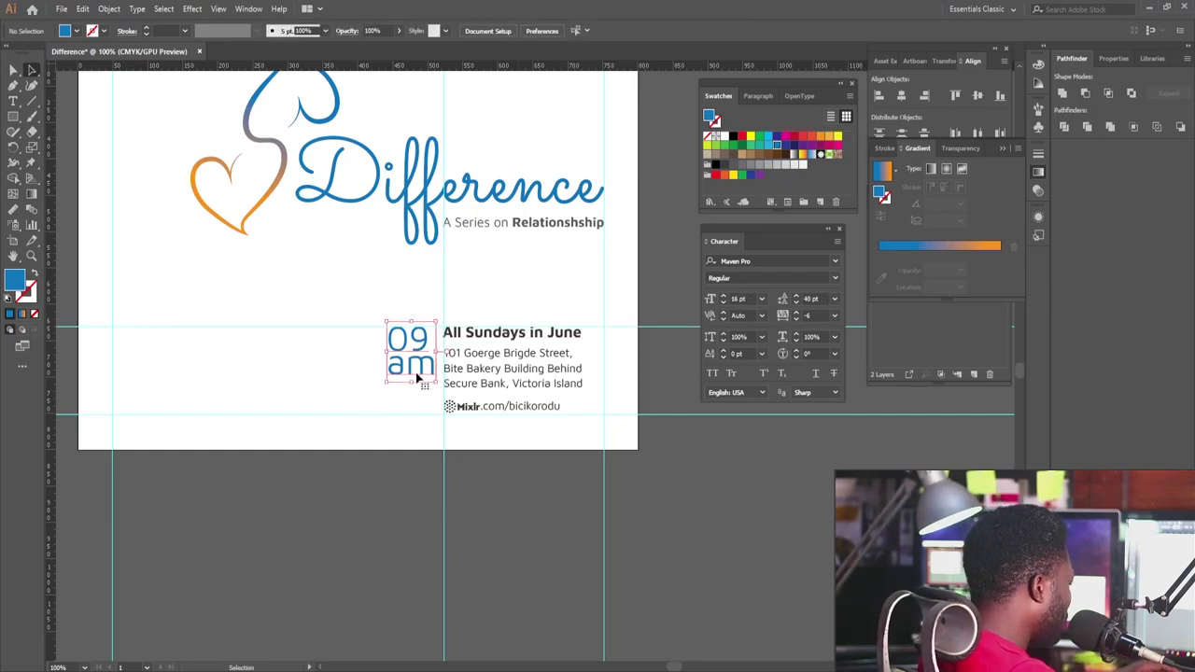
key("Left")
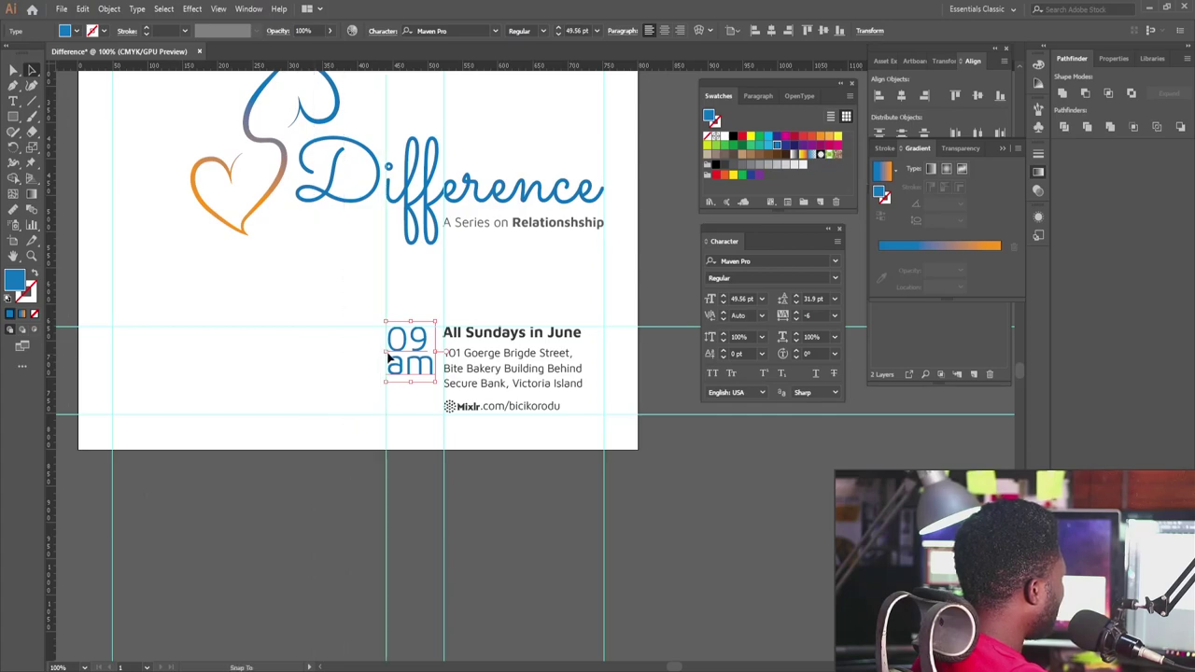
key("Left")
key("Left")
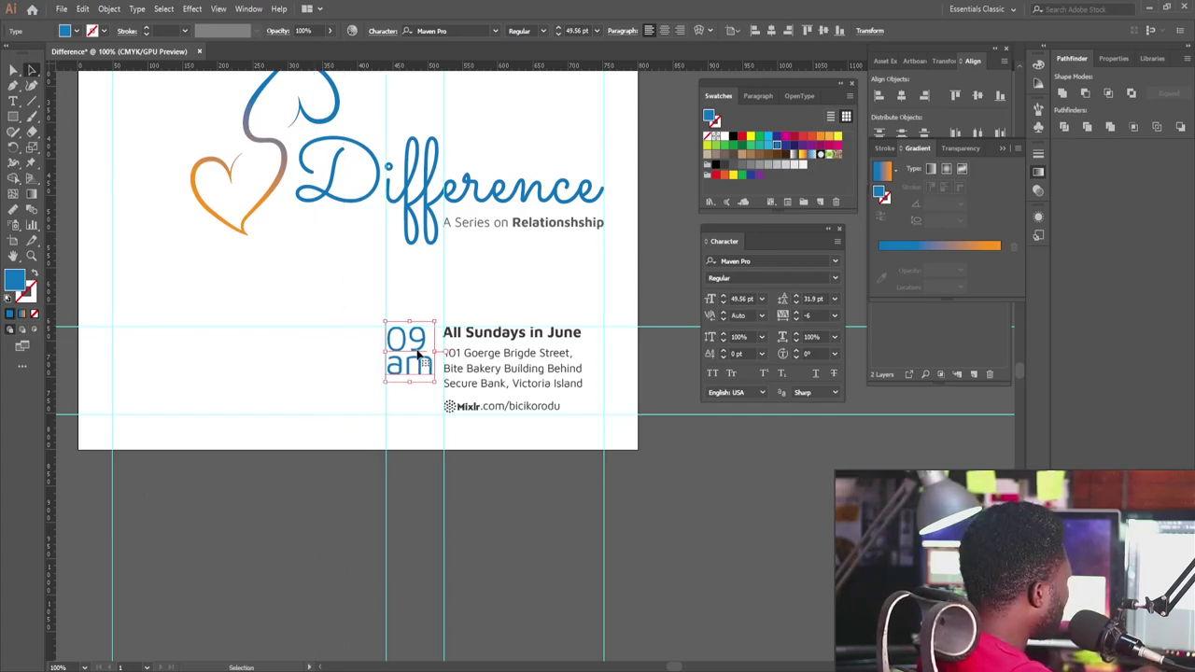
left_click(418, 404)
Hide all guides so the full artboard can be judged without them.
left_click_drag(265, 233, 238, 260)
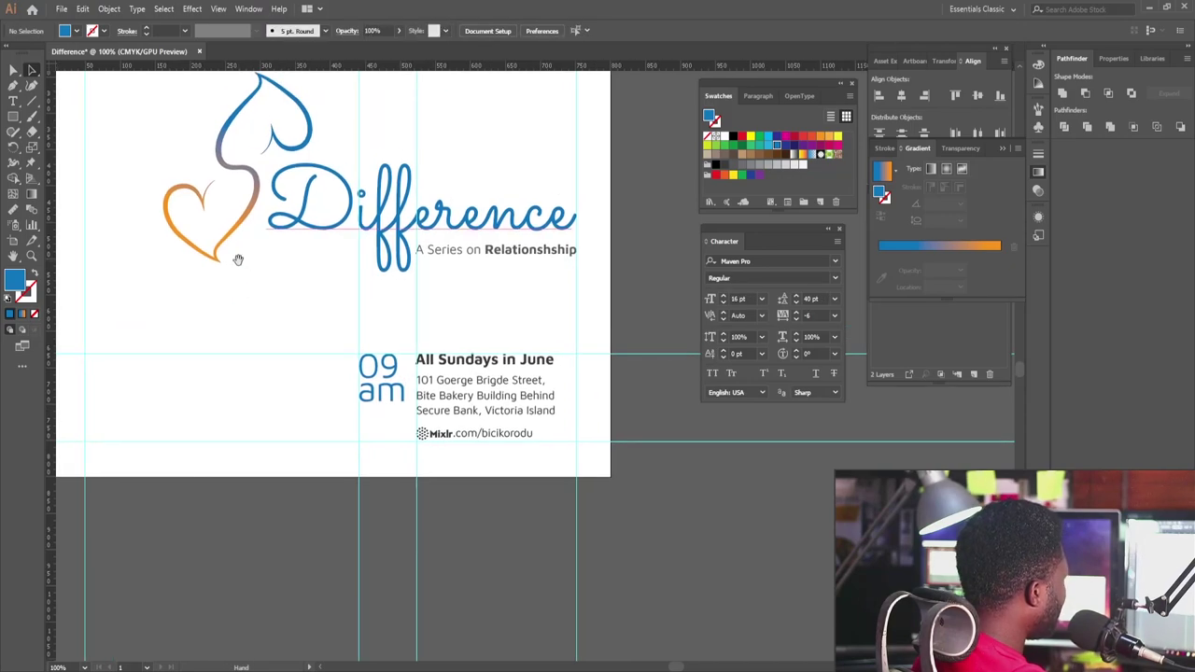
left_click_drag(511, 262, 453, 277)
left_click_drag(435, 193, 396, 280)
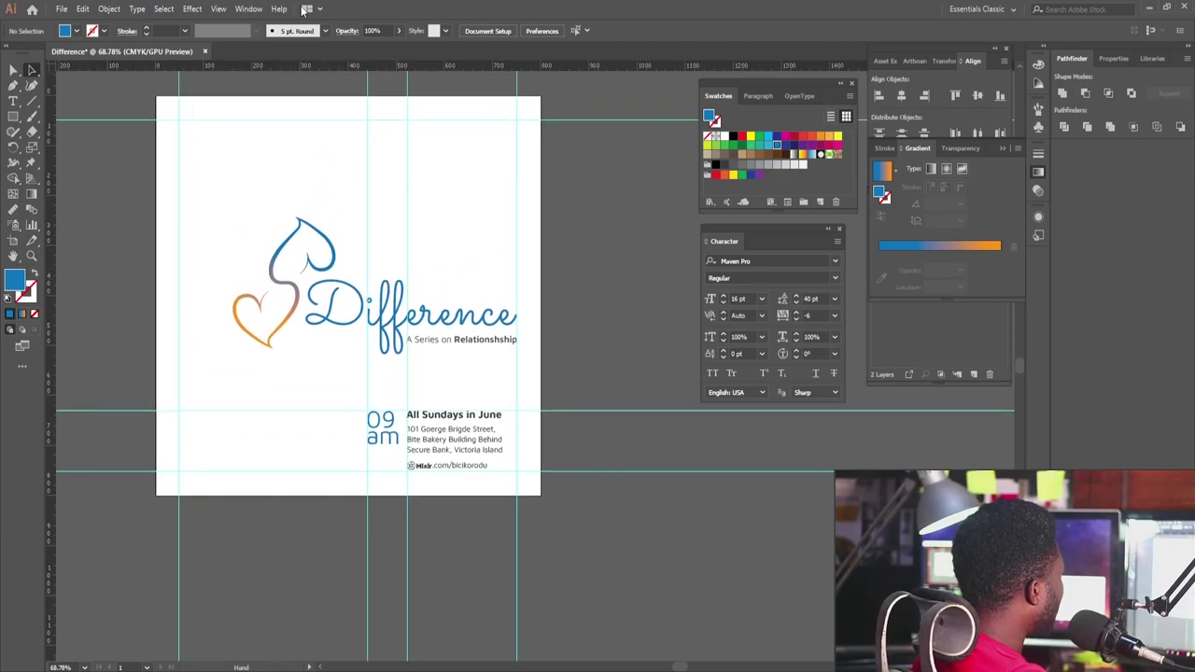
left_click(215, 11)
mouse_move(289, 468)
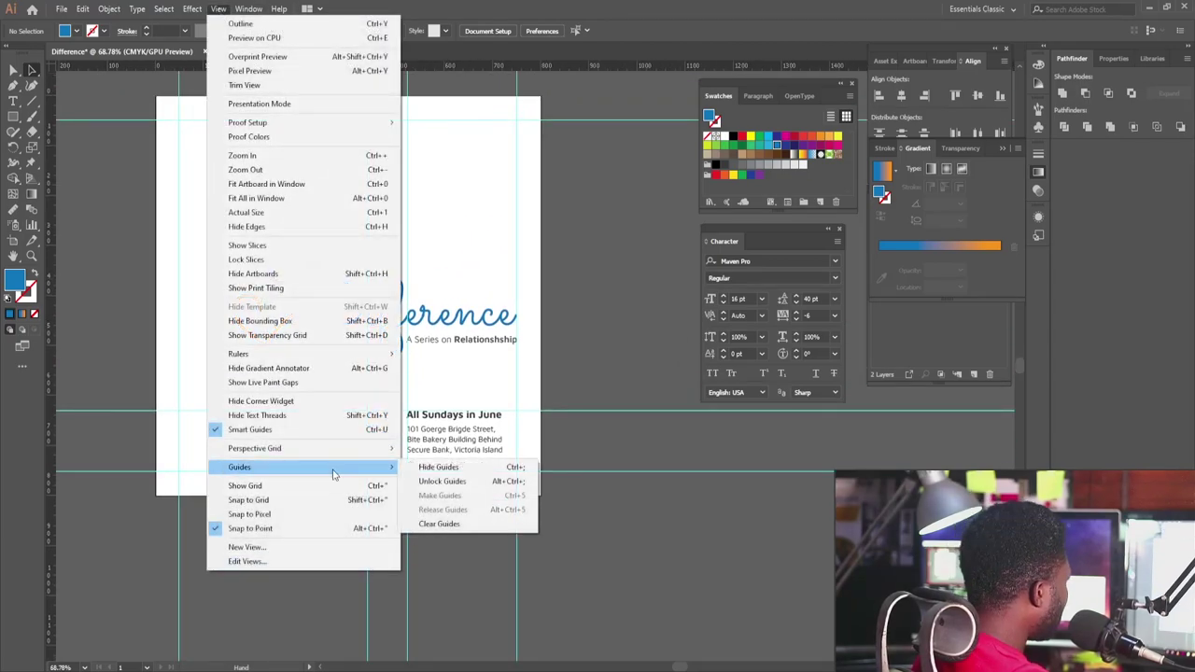
left_click(439, 467)
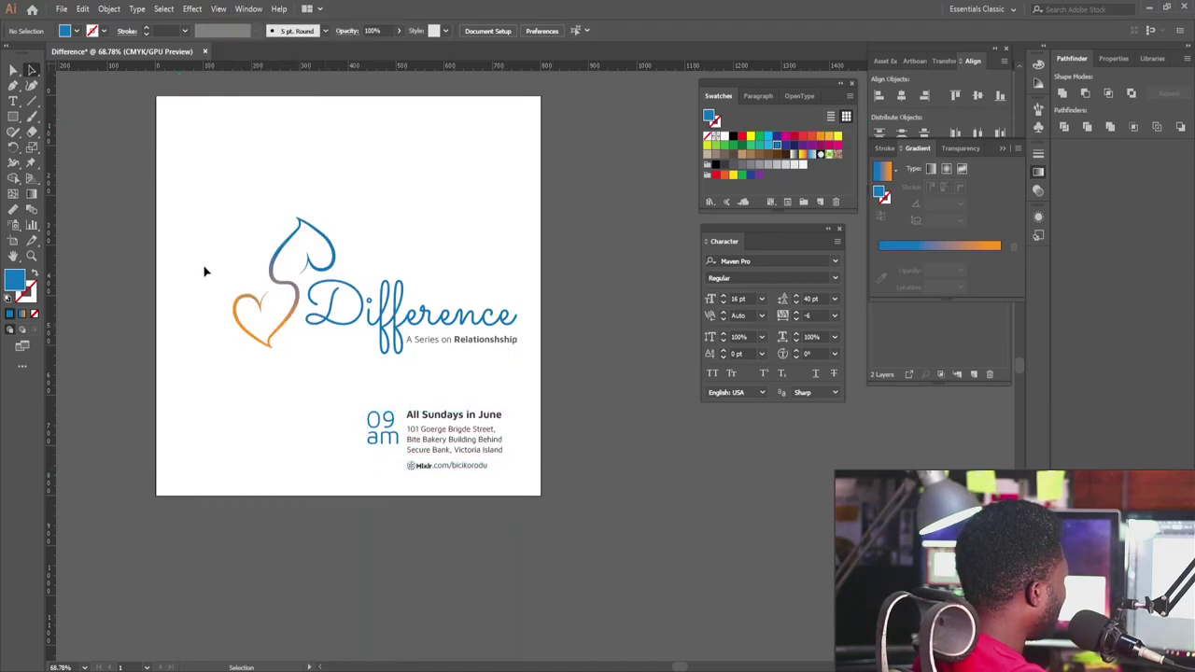
Duplicate the double-heart symbol to the artboard's upper right corner, enlarge the copy and fill it with the C=0 M=0 Y=0 K=5 swatch.
left_click_drag(291, 228, 297, 273)
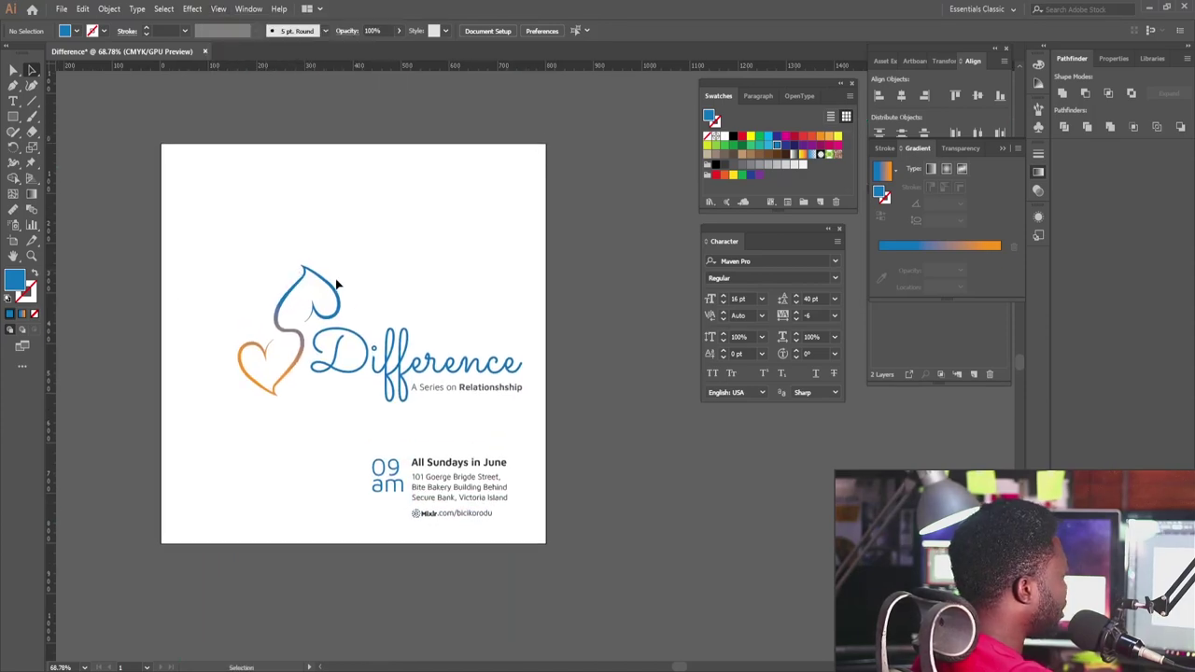
left_click_drag(313, 341, 491, 174)
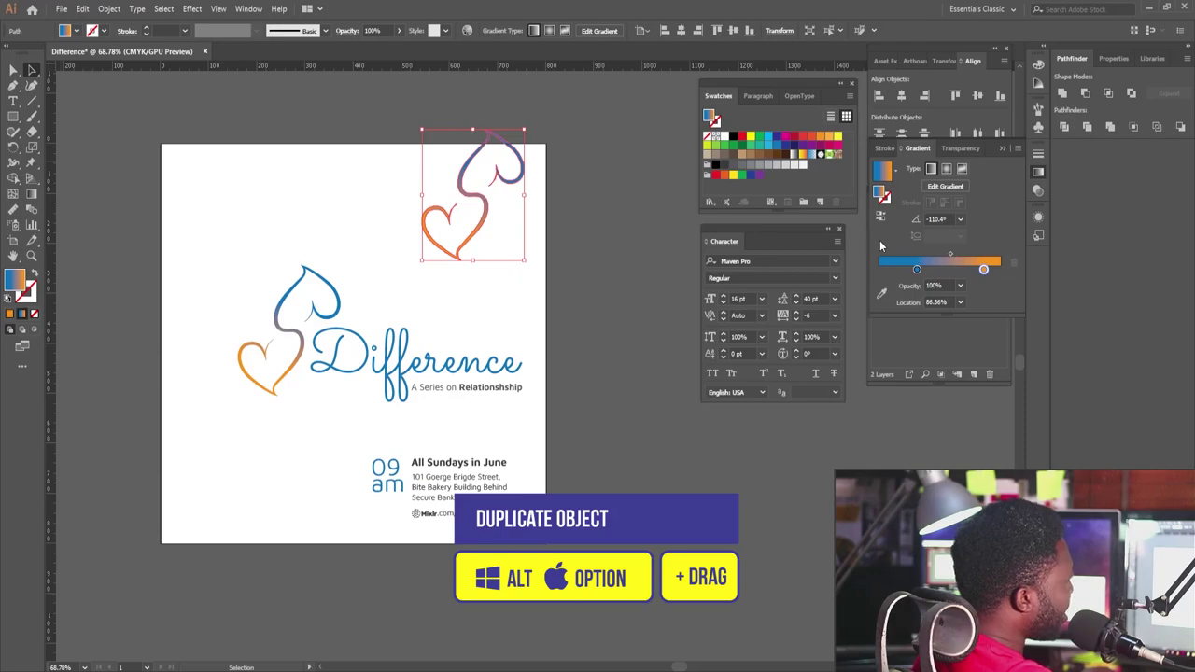
left_click(793, 165)
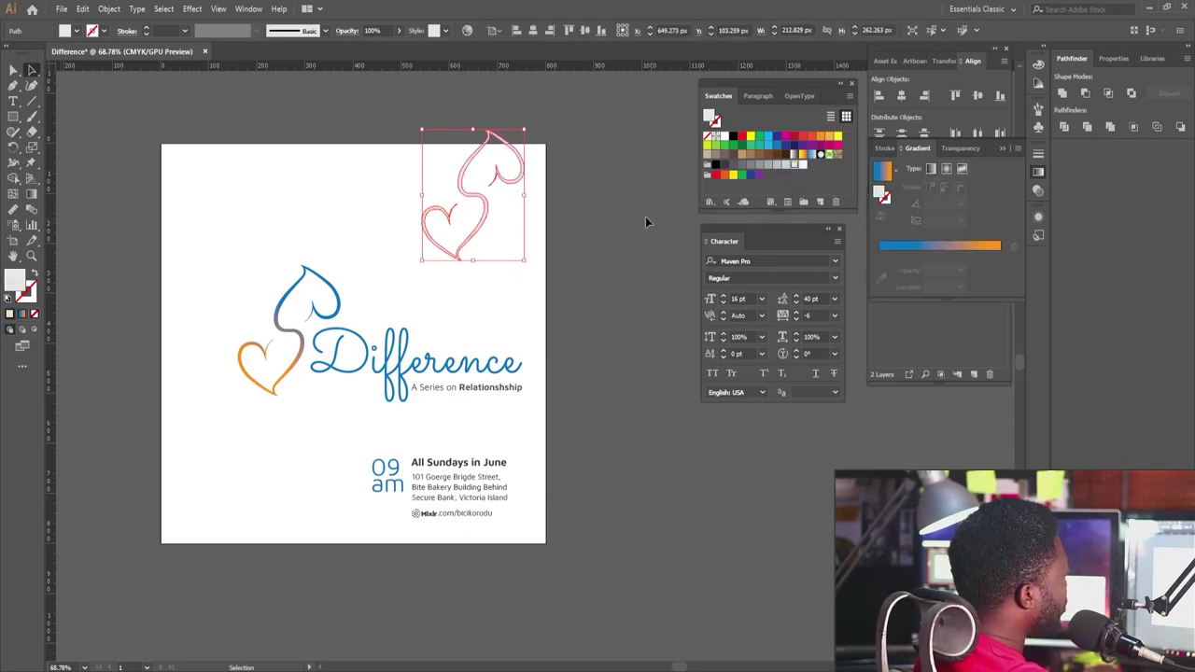
left_click_drag(525, 260, 588, 343)
left_click(805, 164)
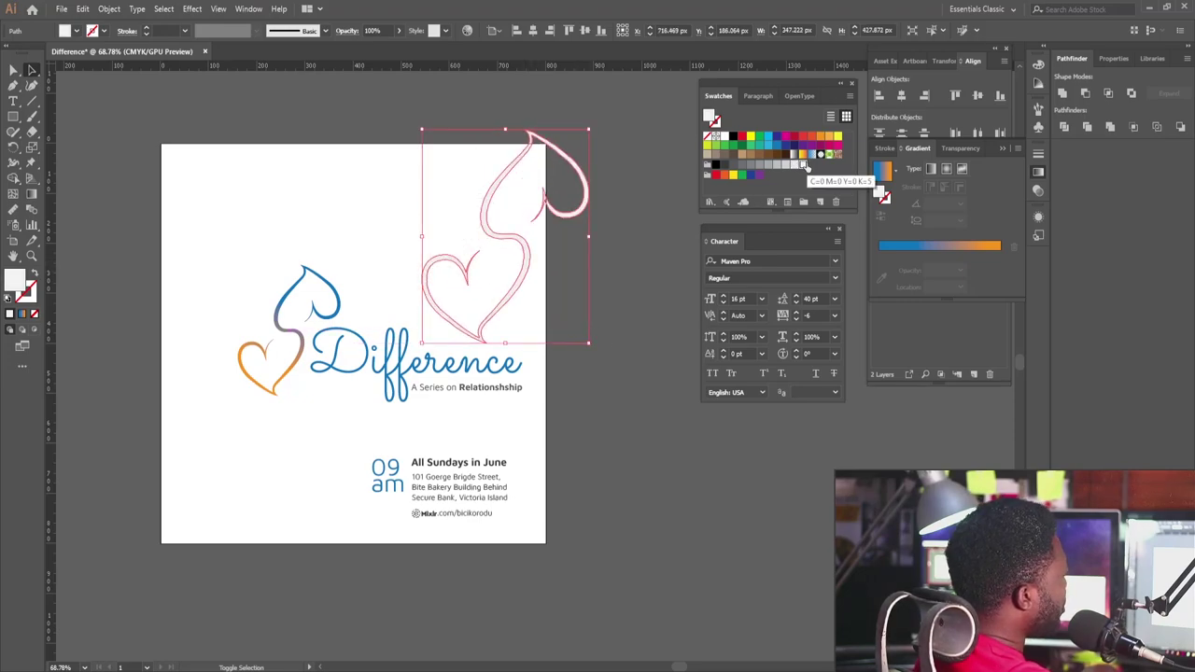
Enlarge the light grey hearts further so they run off the artboard's upper right corner, and copy them to the lower left corner.
left_click(540, 217)
left_click_drag(540, 217, 544, 155)
left_click_drag(612, 251, 652, 301)
left_click_drag(535, 225, 187, 588)
Place smaller copies of the light grey hearts partly off the artboard's left, top and bottom edges.
left_click_drag(250, 543, 197, 288)
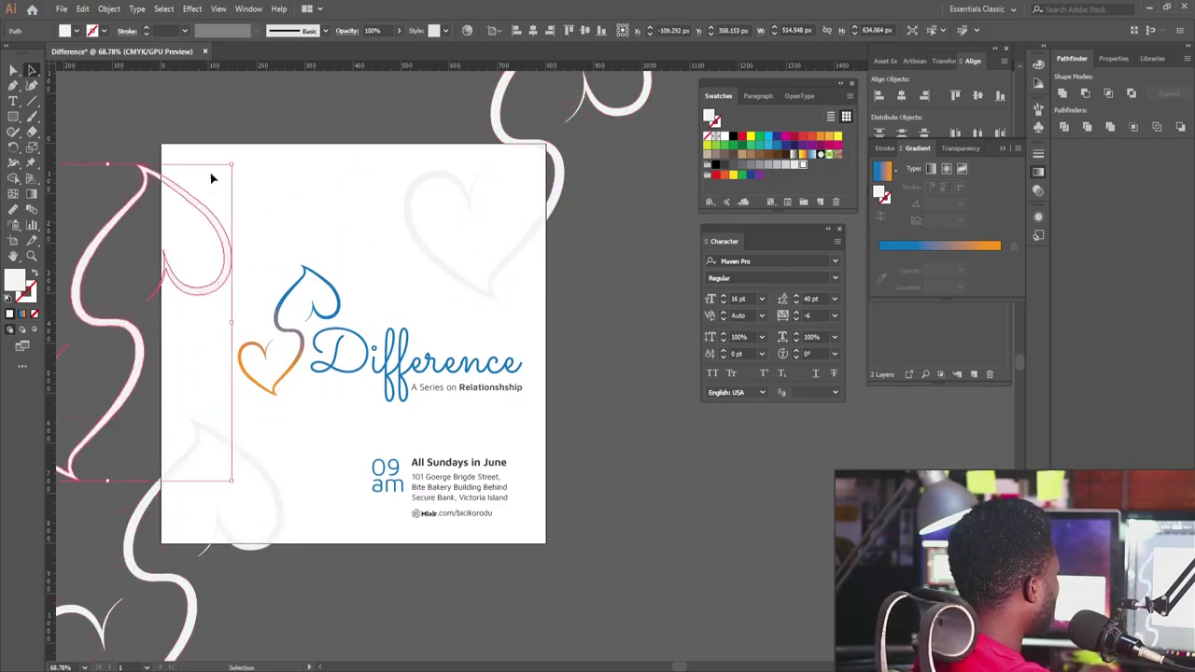
left_click_drag(232, 164, 133, 290)
left_click_drag(114, 338, 400, 165)
left_click_drag(422, 227, 416, 251)
left_click_drag(382, 177, 368, 225)
left_click_drag(323, 174, 331, 141)
left_click_drag(331, 141, 334, 601)
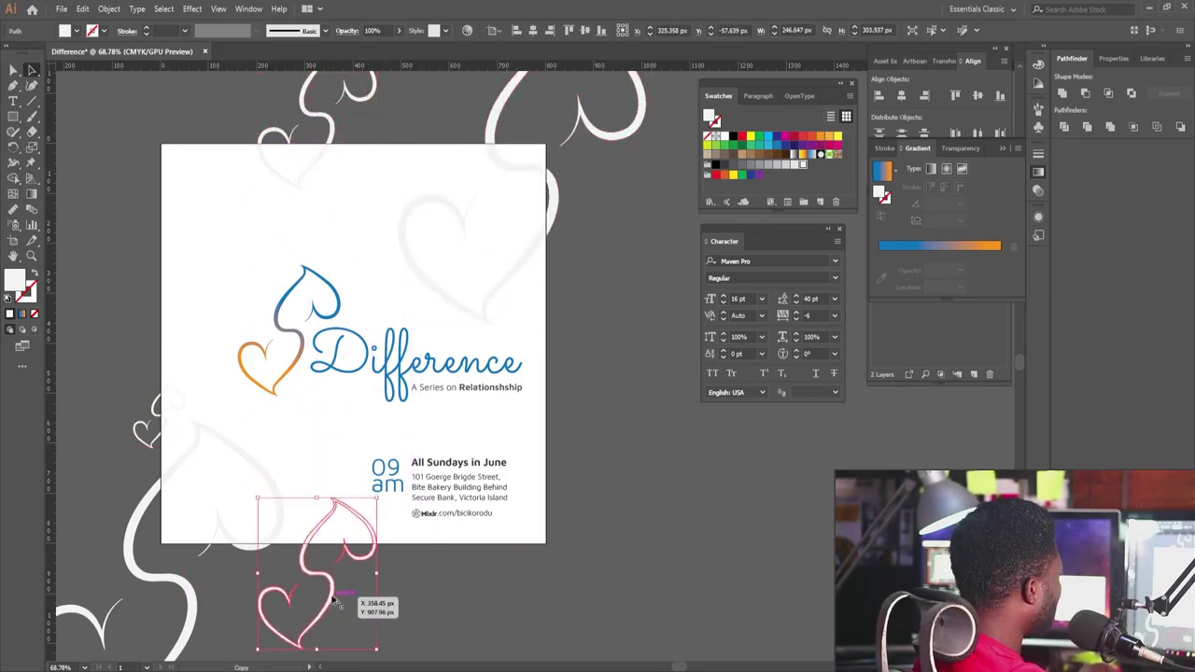
left_click_drag(381, 493, 384, 536)
left_click(142, 287)
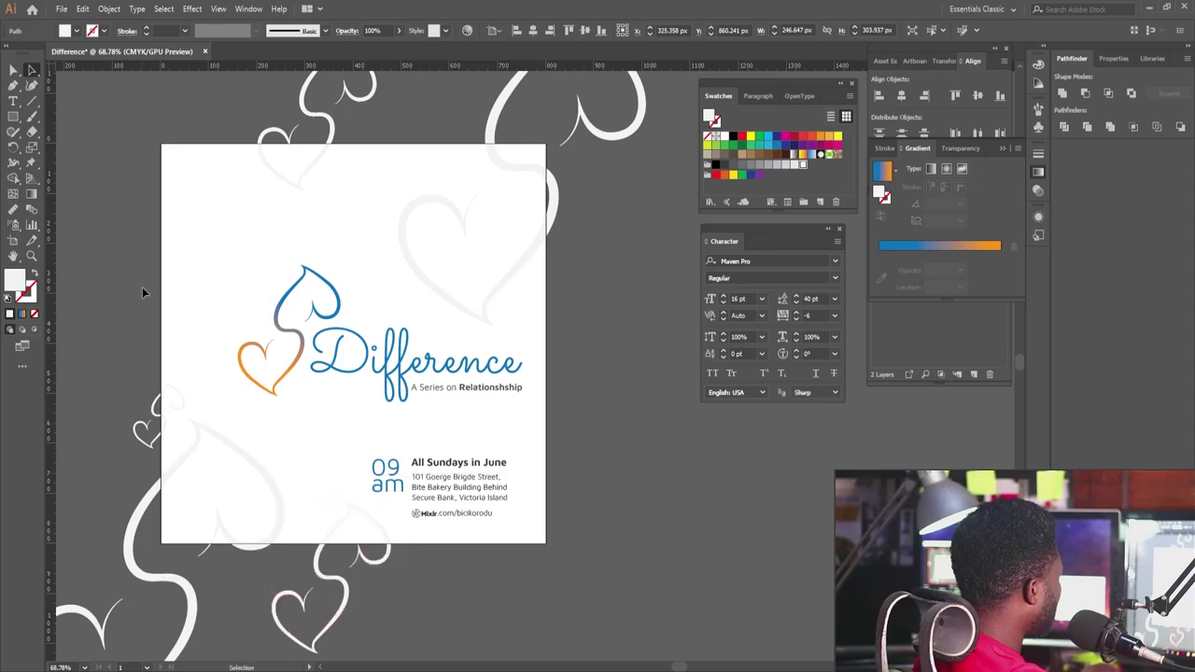
Draw a circle about 116 px in diameter in the artboard's upper left corner.
left_click_drag(270, 223, 262, 244)
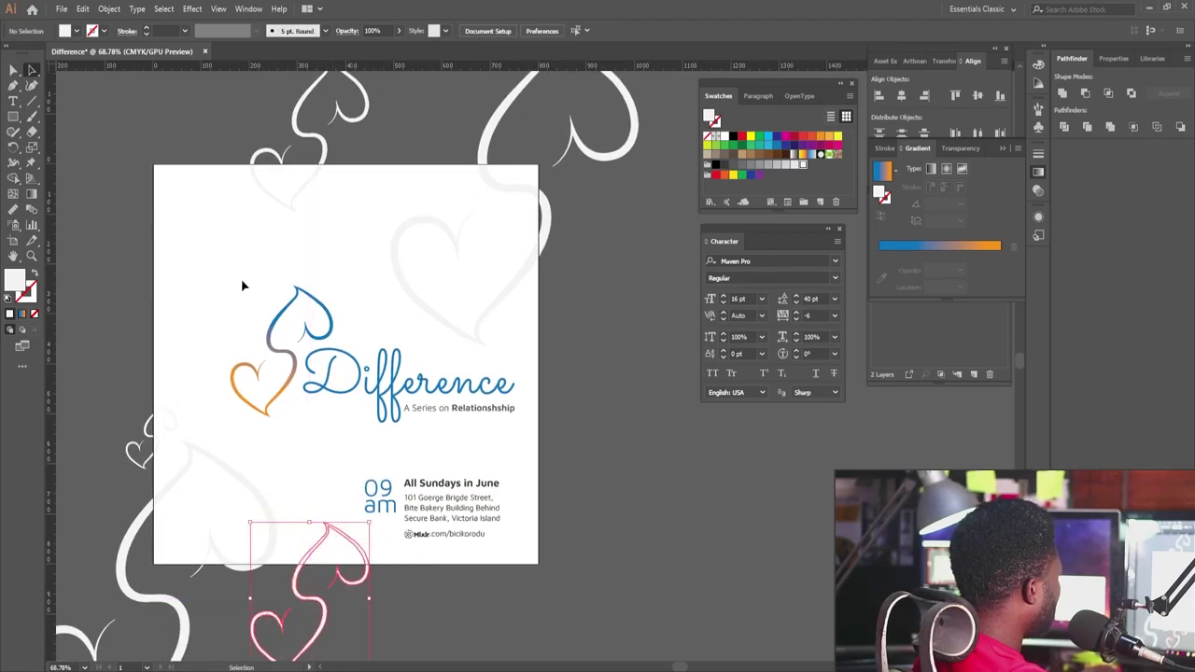
left_click_drag(13, 120, 56, 133)
left_click_drag(177, 190, 231, 244)
Give the circle a mid-grey 5 pt outline with no fill.
left_click(78, 32)
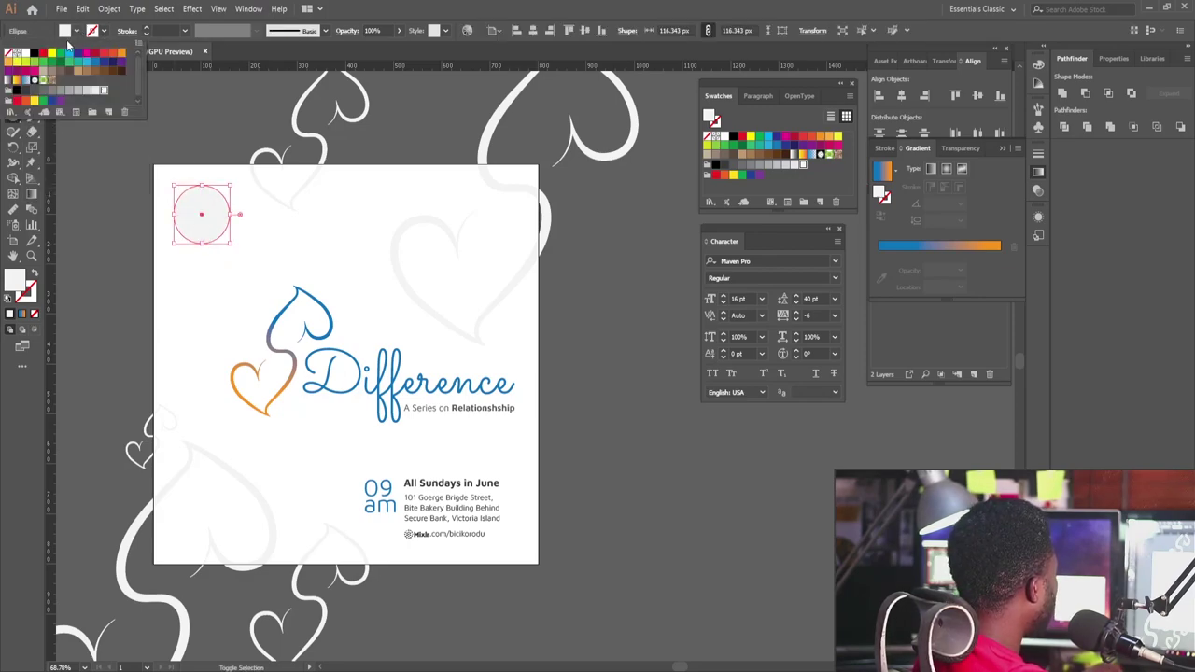
left_click(37, 276)
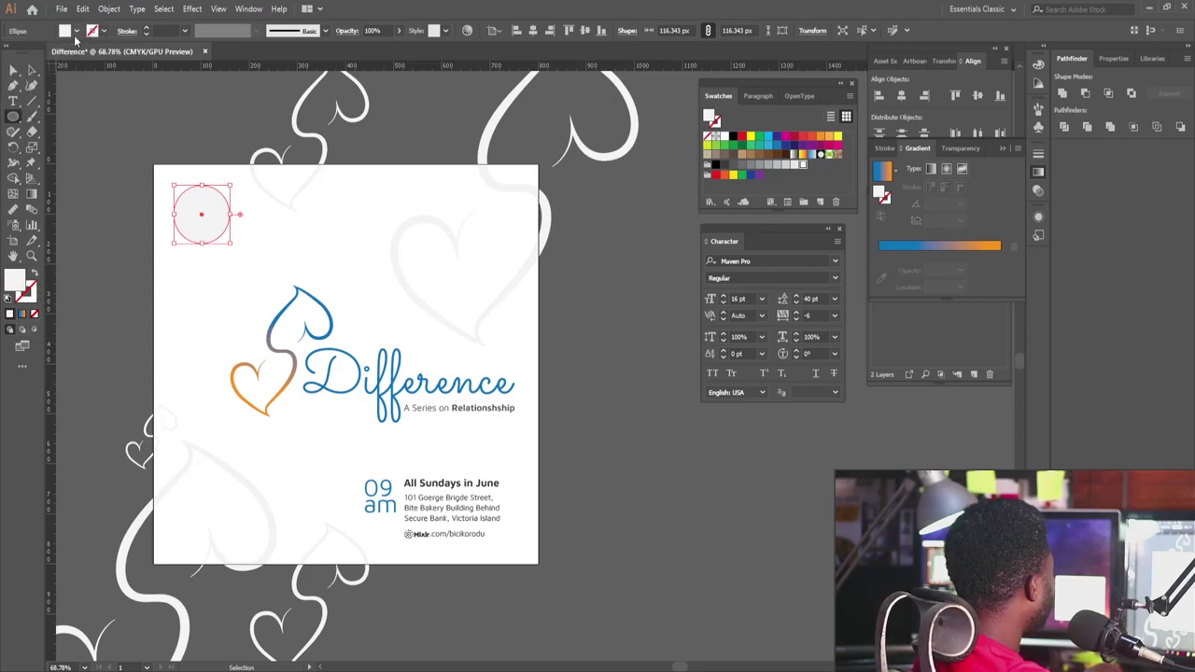
left_click(75, 34)
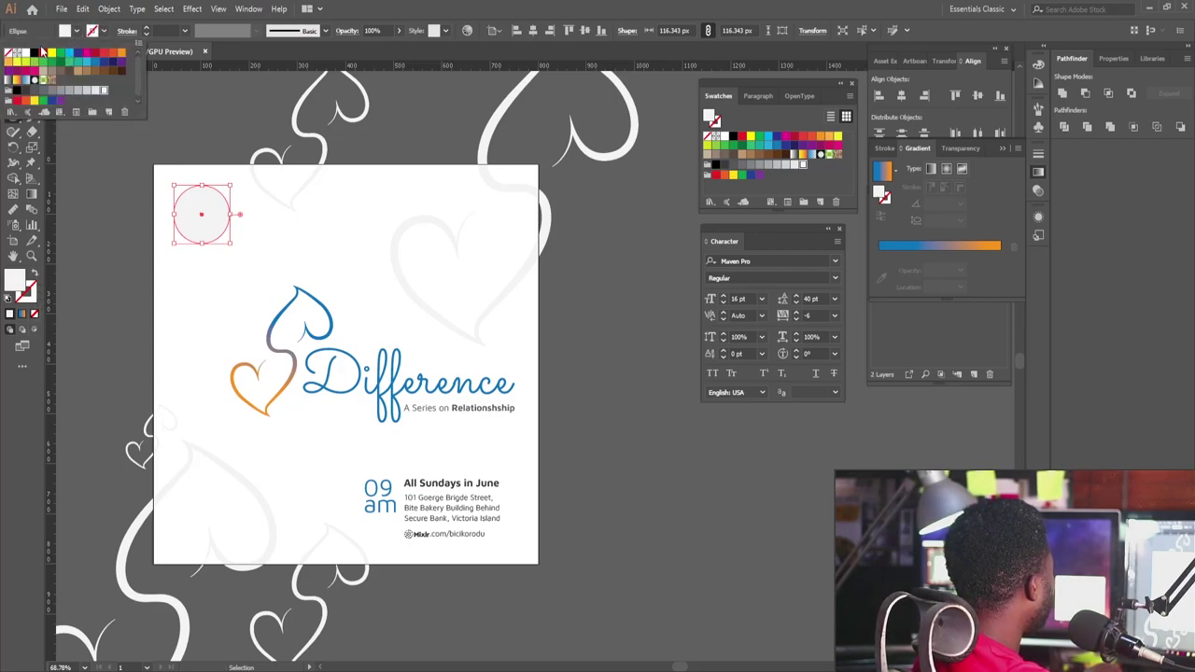
left_click(58, 95)
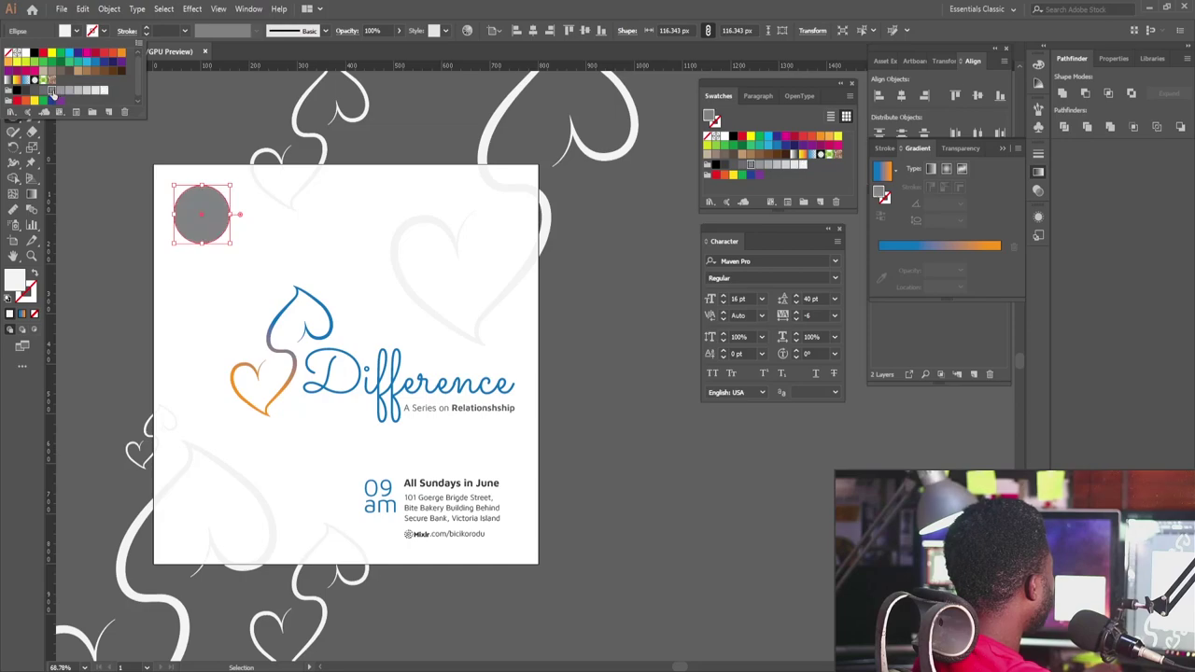
left_click(33, 276)
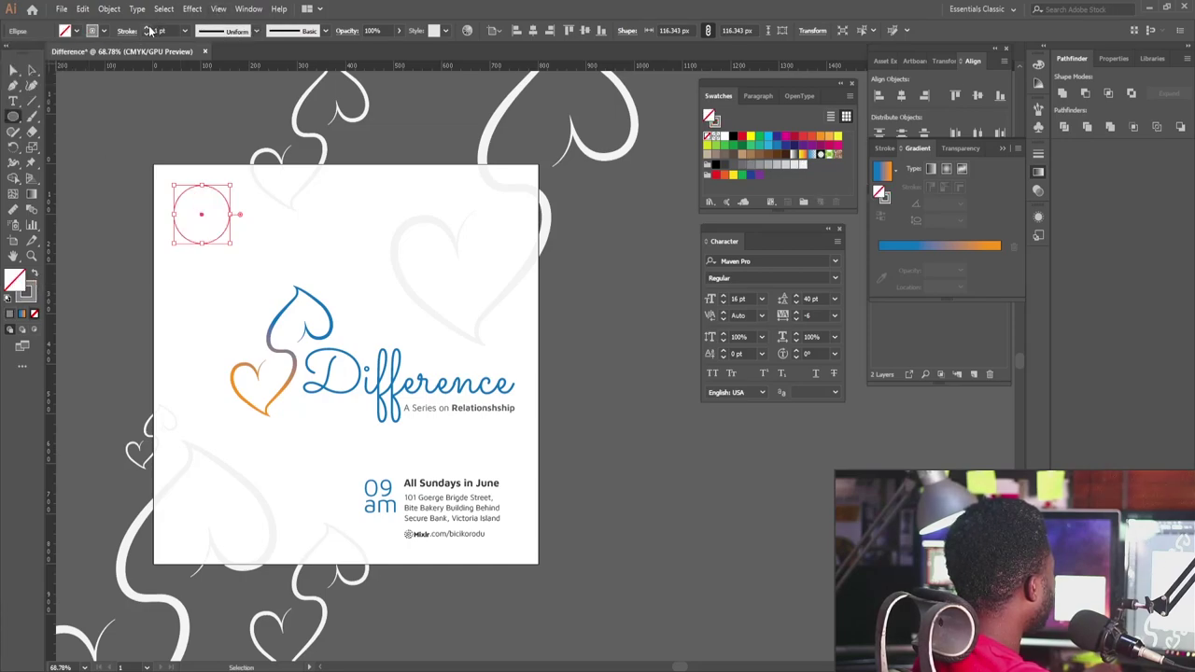
left_click(148, 29)
left_click(148, 28)
Shrink the outlined circle slightly around its centre and shift it a little upward.
left_click(30, 69)
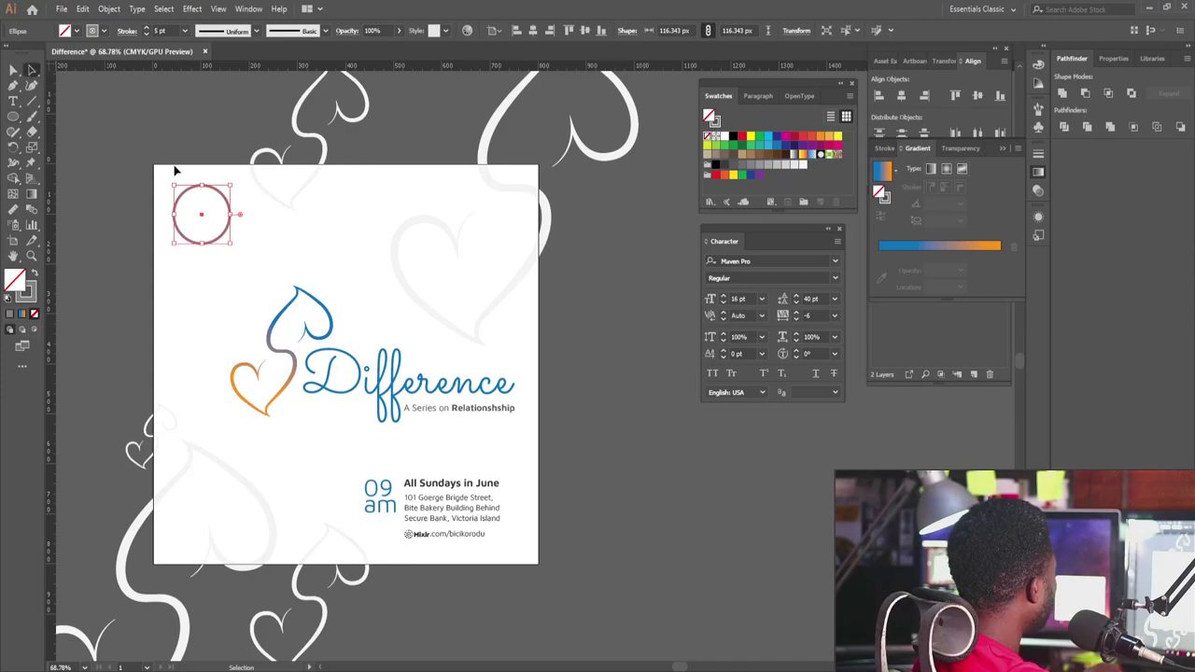
left_click_drag(229, 192, 226, 189)
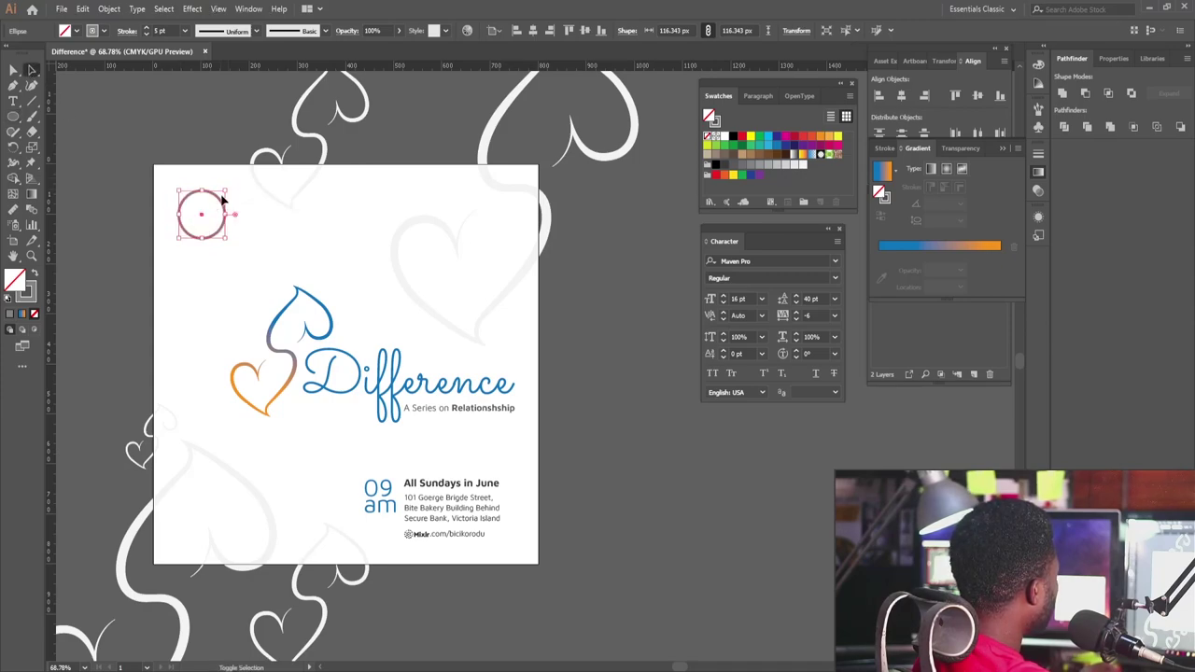
left_click(102, 240)
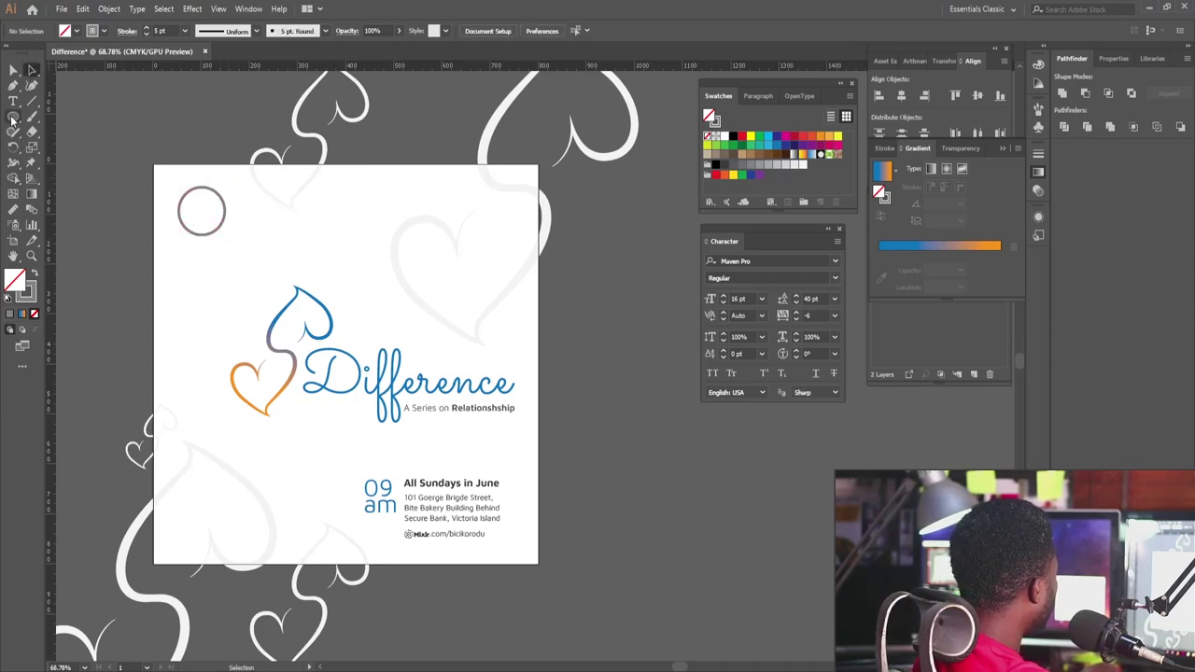
Add the text "Logo" in the empty area below the grey circle.
key("t")
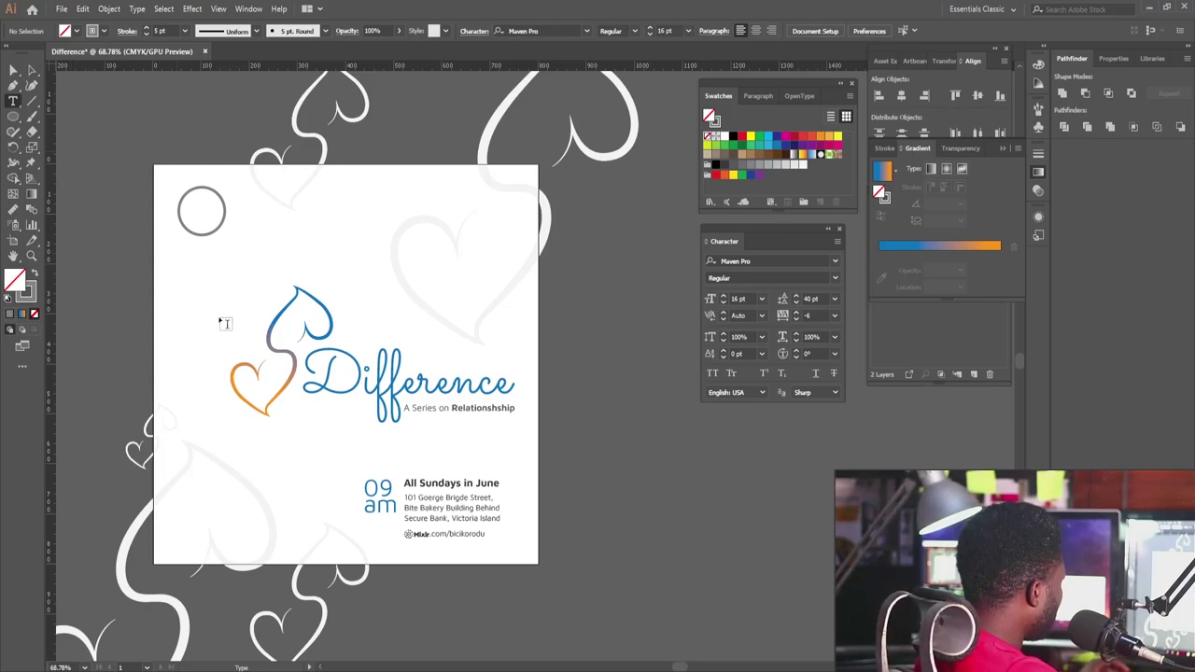
left_click(196, 303)
key("BackSpace")
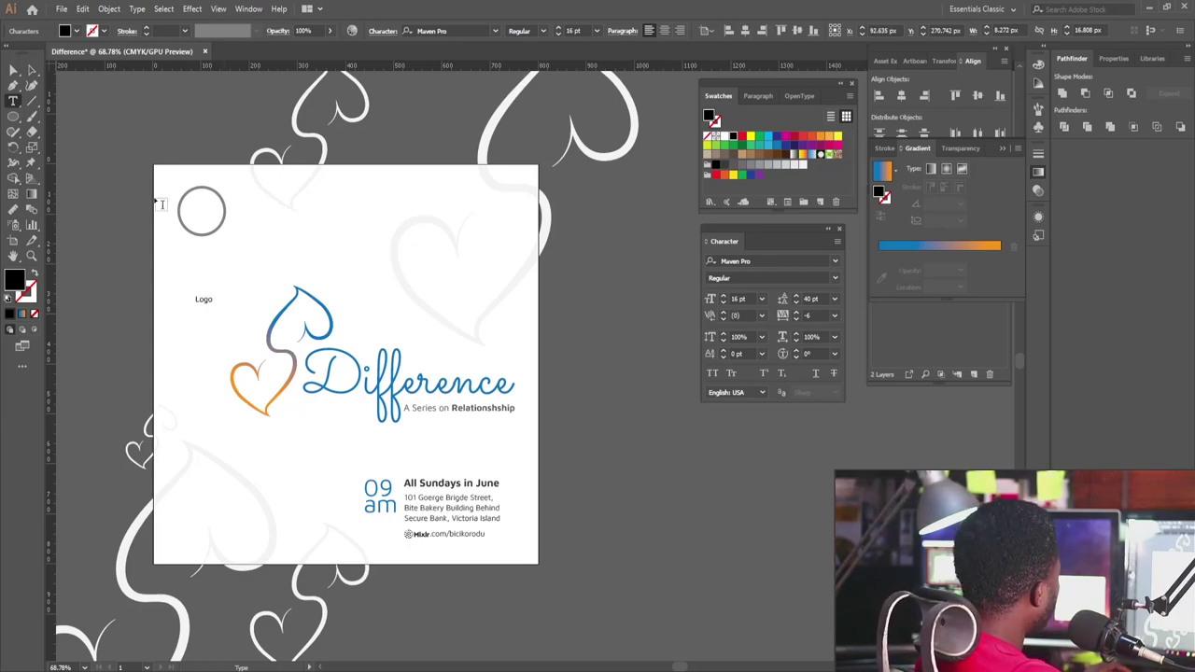
key("Escape")
Set the "Logo" text to Bold, enlarge it to about 35 pt and centre it inside the circle.
left_click(543, 32)
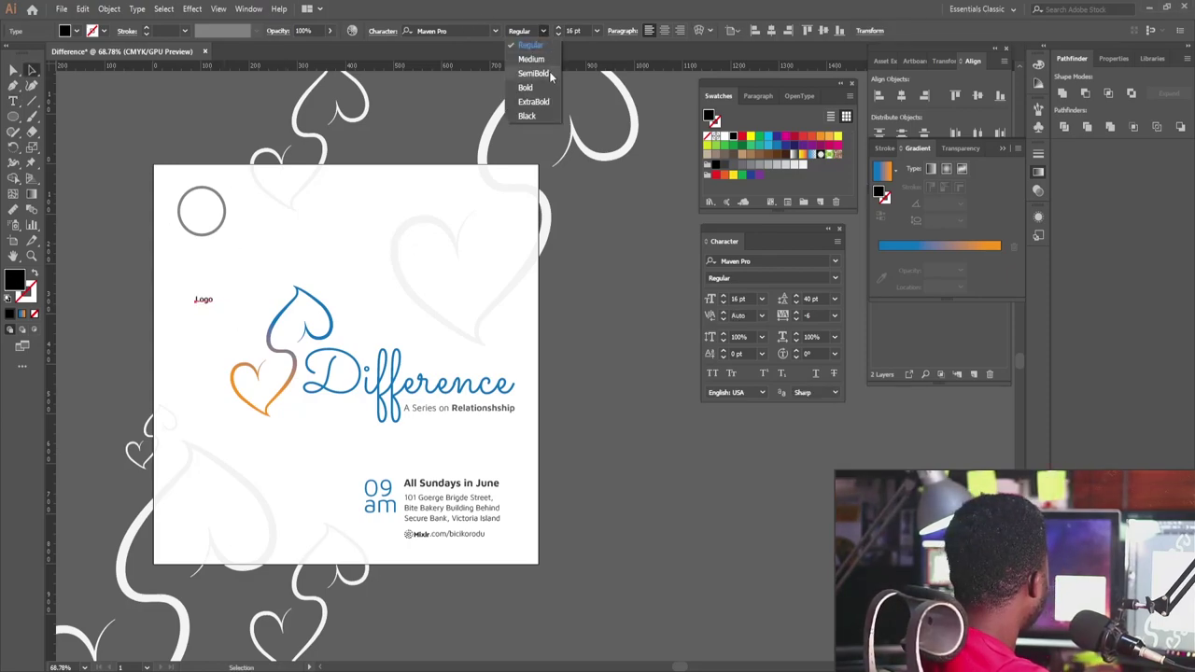
left_click(525, 88)
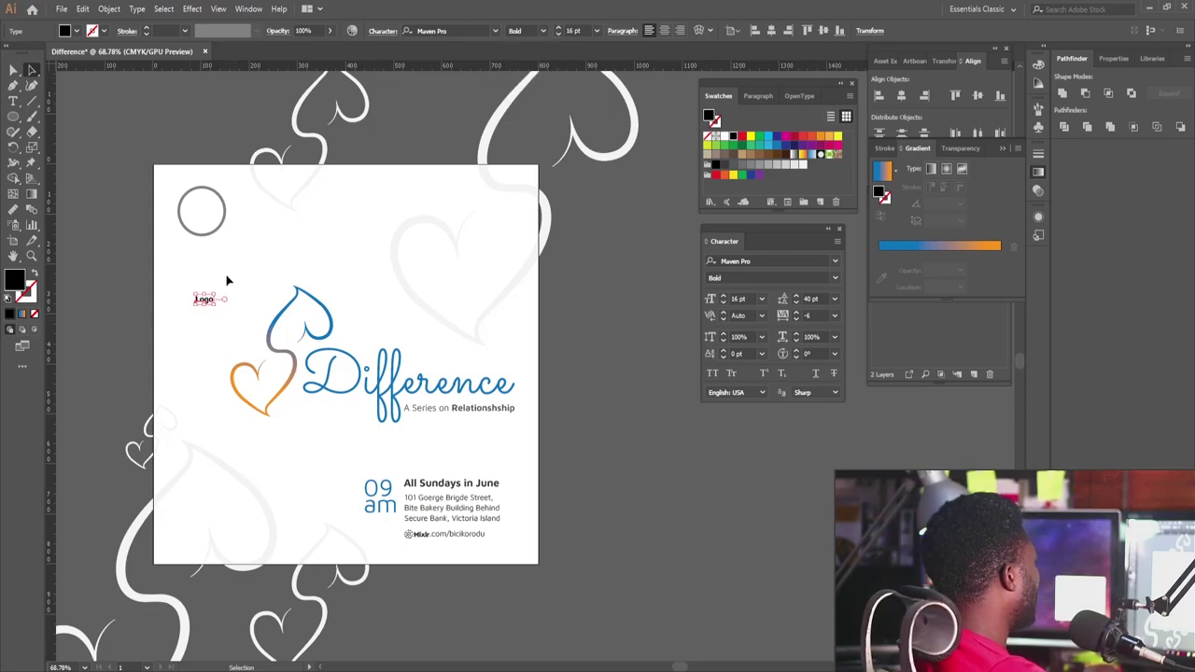
left_click_drag(218, 294, 204, 214)
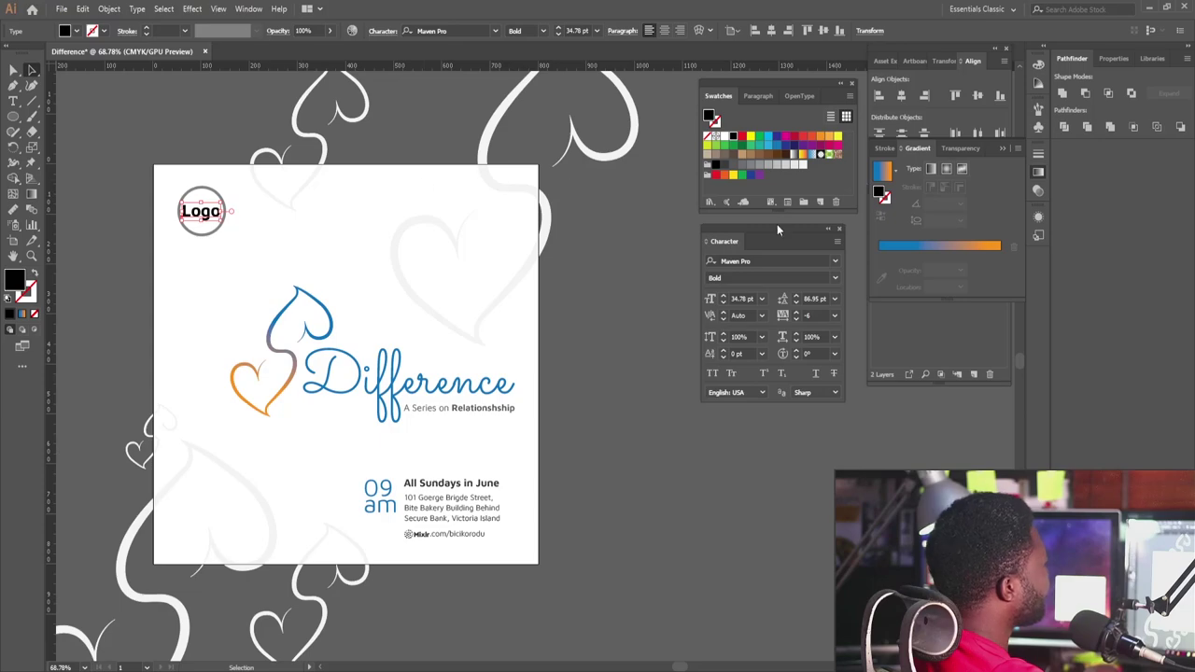
Recolour the "Logo" text to a mid-grey that matches the circle outline around it.
left_click(727, 168)
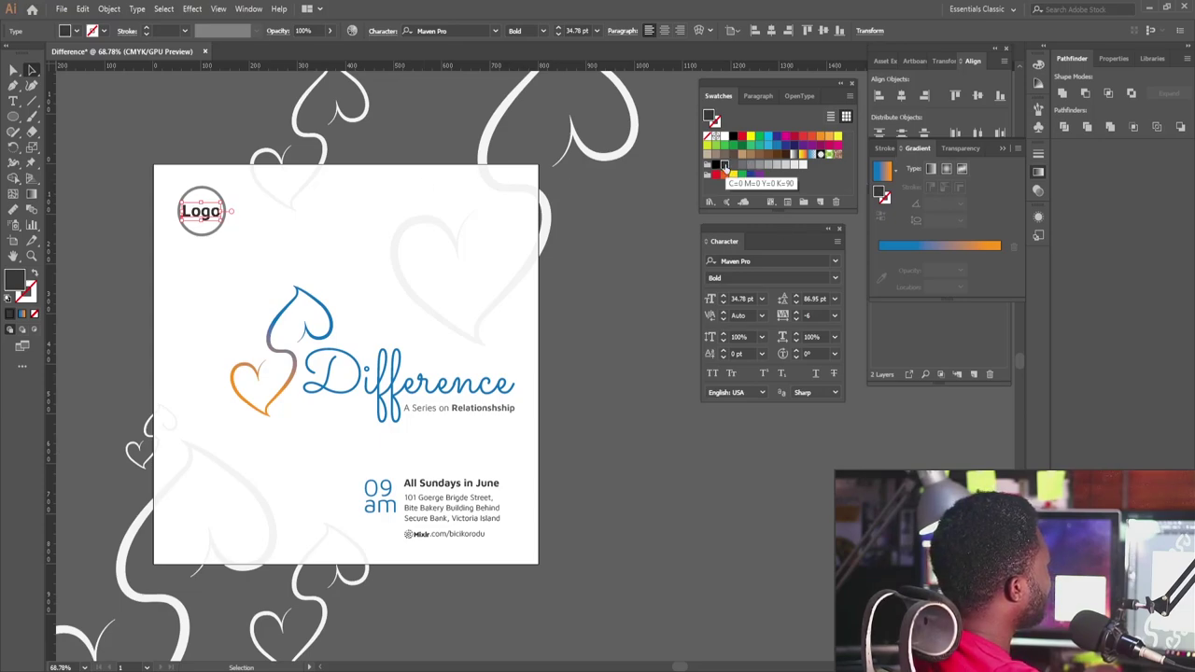
left_click(733, 166)
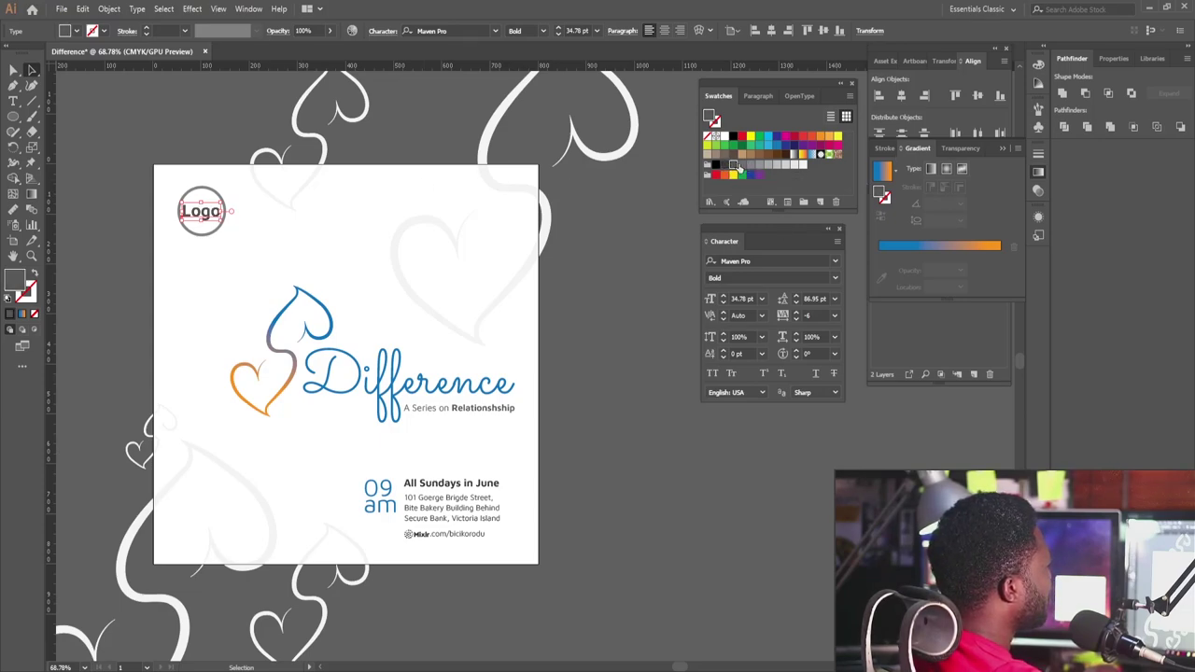
left_click(740, 166)
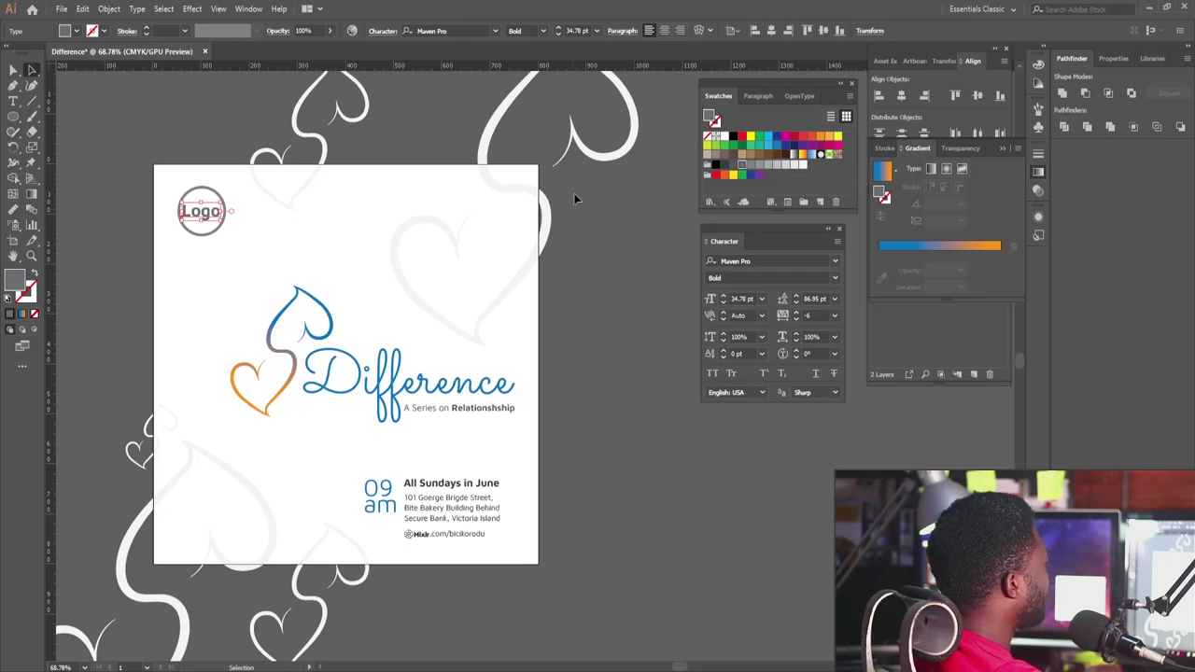
Select all the faint background hearts on and around the artboard and group them together.
scroll(574, 198, "up", 2)
scroll(574, 198, "right", 3)
left_click_drag(335, 327, 337, 323)
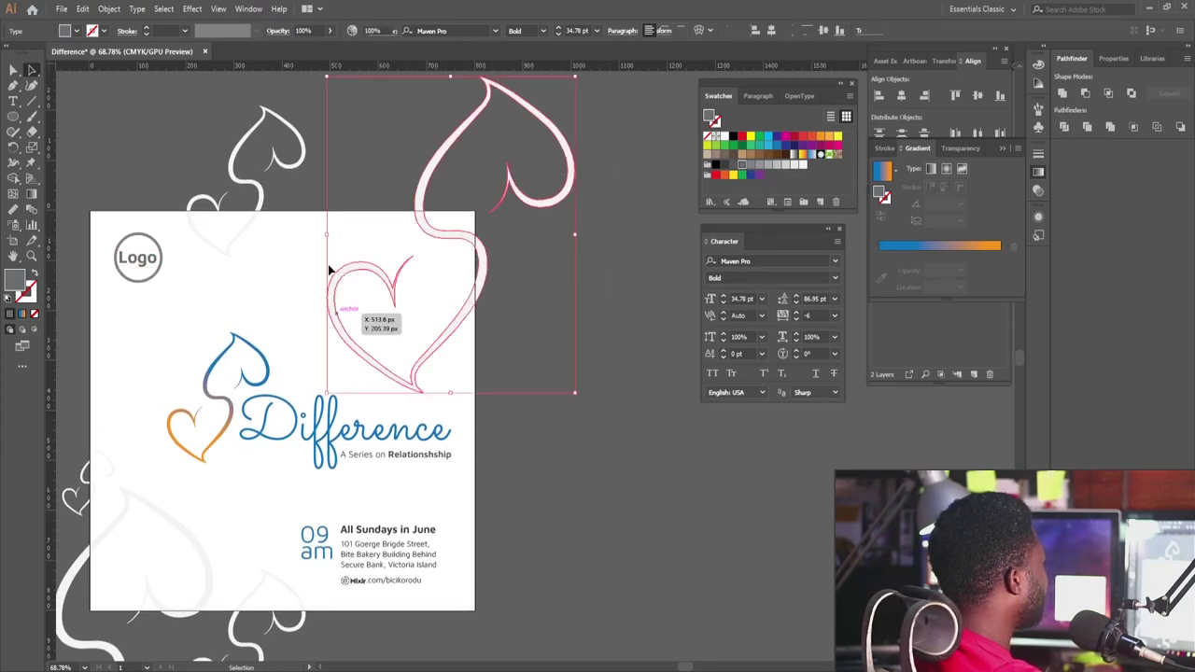
left_click_drag(174, 117, 256, 234)
key("space")
left_click_drag(302, 323, 443, 169)
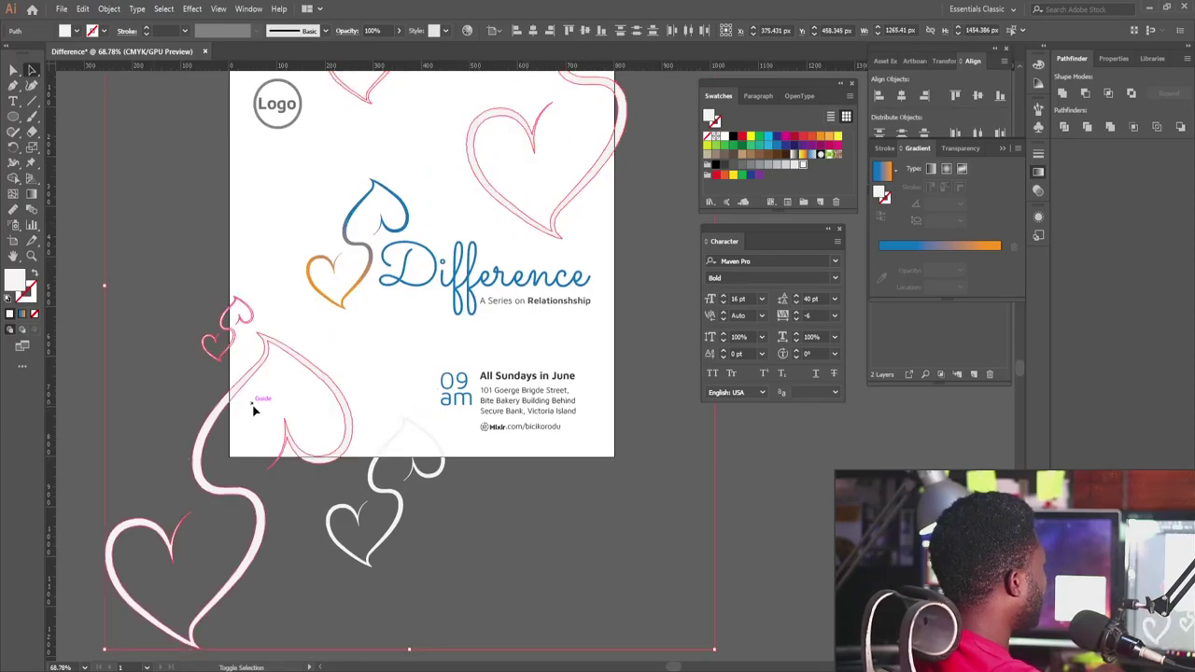
left_click(384, 494, "shift")
key("space")
left_click_drag(350, 220, 316, 327)
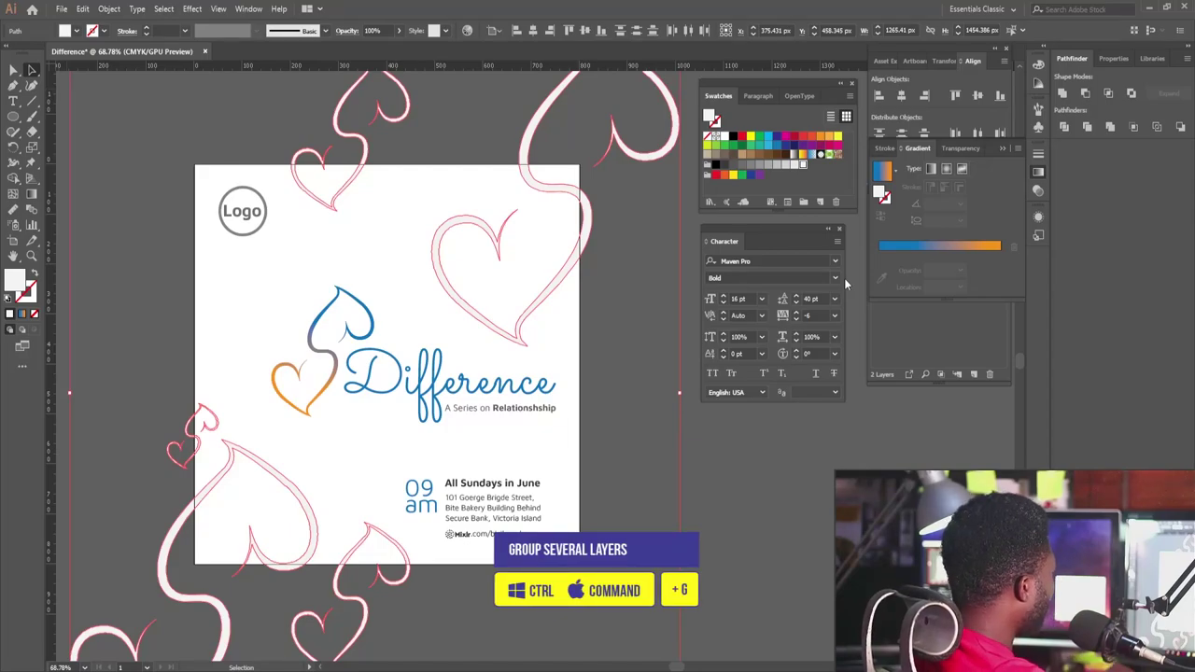
key("ctrl+g")
Draw an 800 x 800 px rectangle exactly over the artboard and use it as a clipping mask for the heart group.
scroll(559, 339, "down", 2)
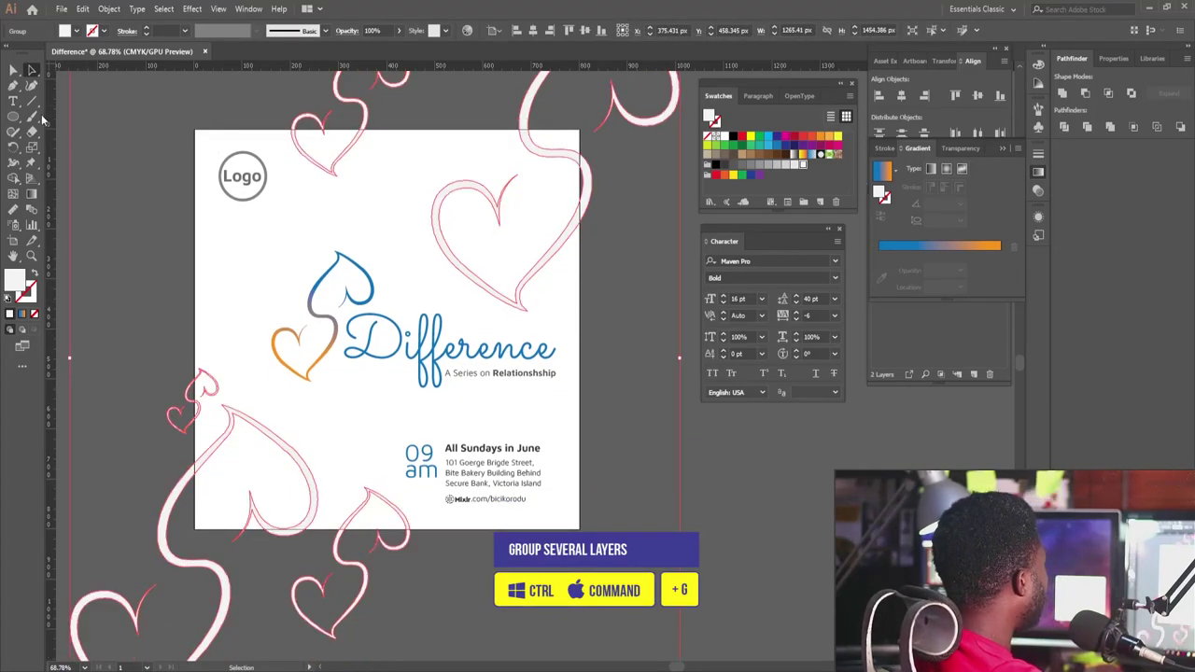
left_click_drag(15, 119, 75, 193)
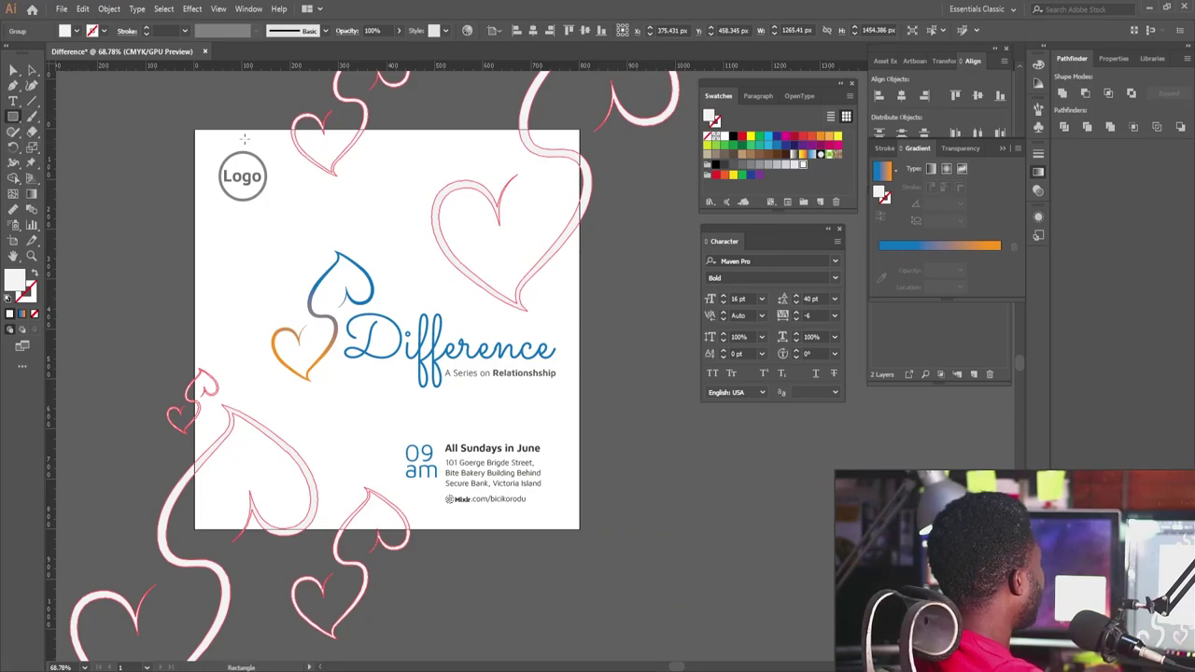
mouse_move(194, 129)
left_mouse_down()
mouse_move(624, 556)
mouse_move(592, 523)
mouse_move(579, 528)
left_mouse_up()
key("a")
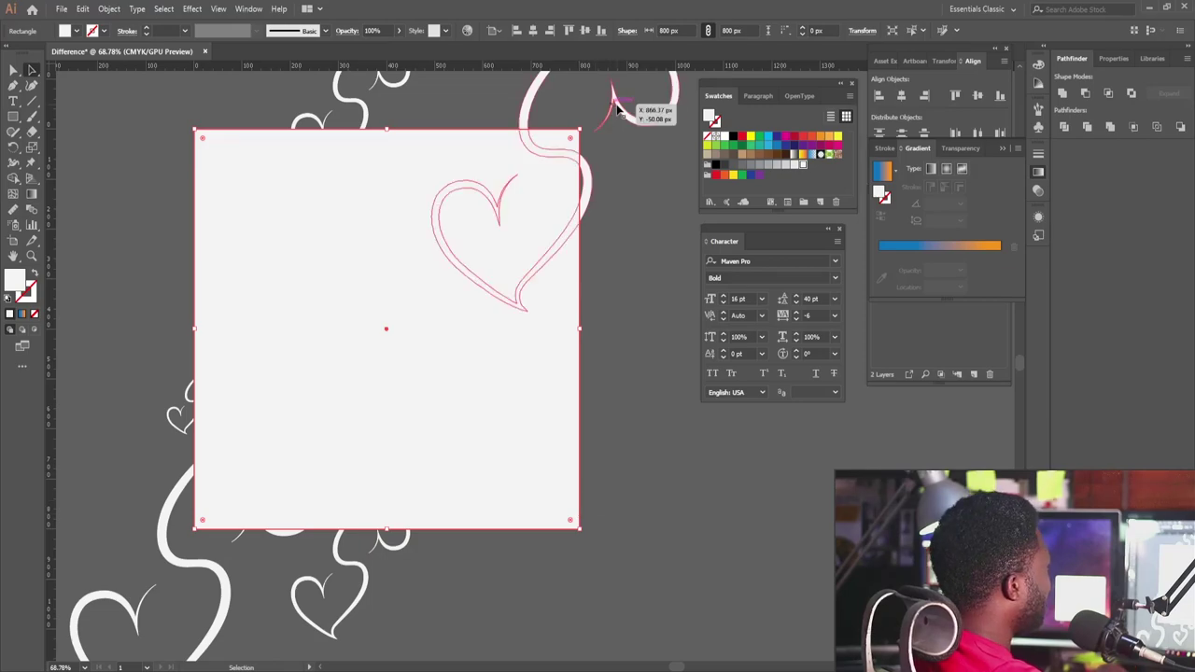
key("ctrl+a")
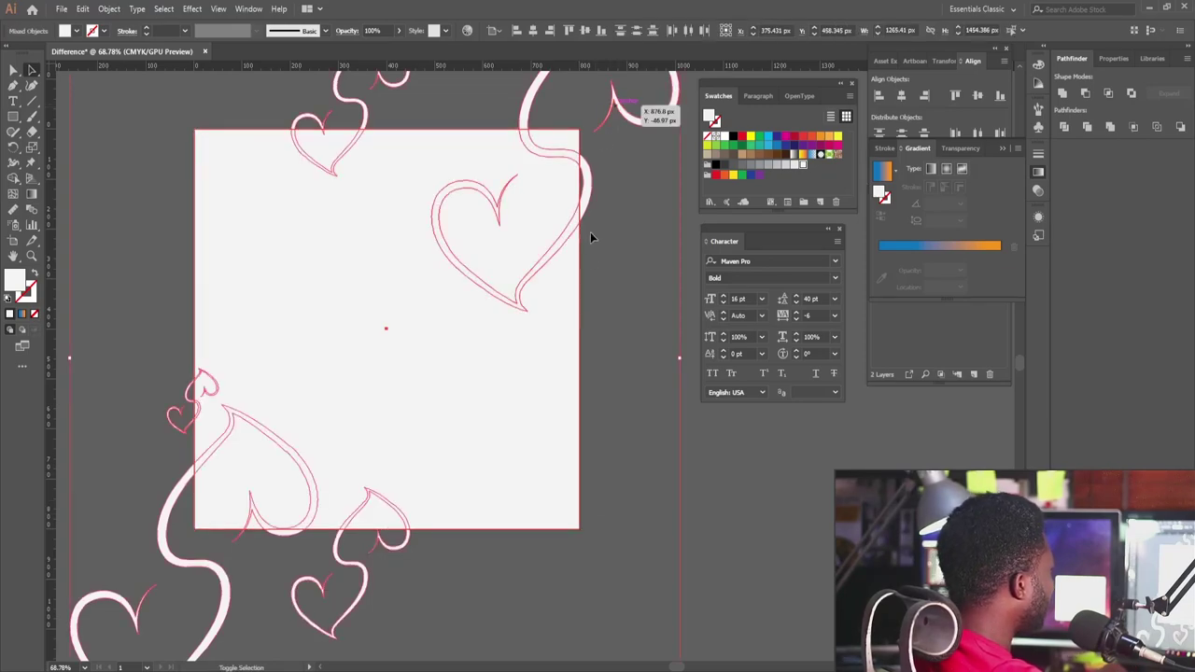
key("a")
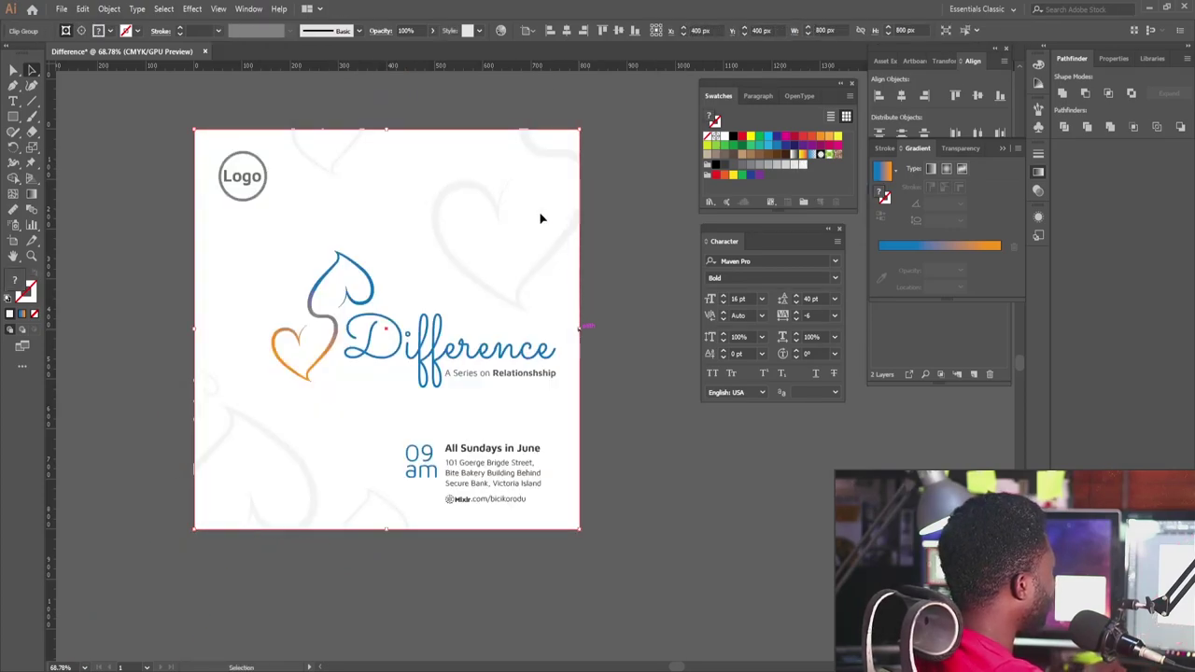
left_click(161, 342)
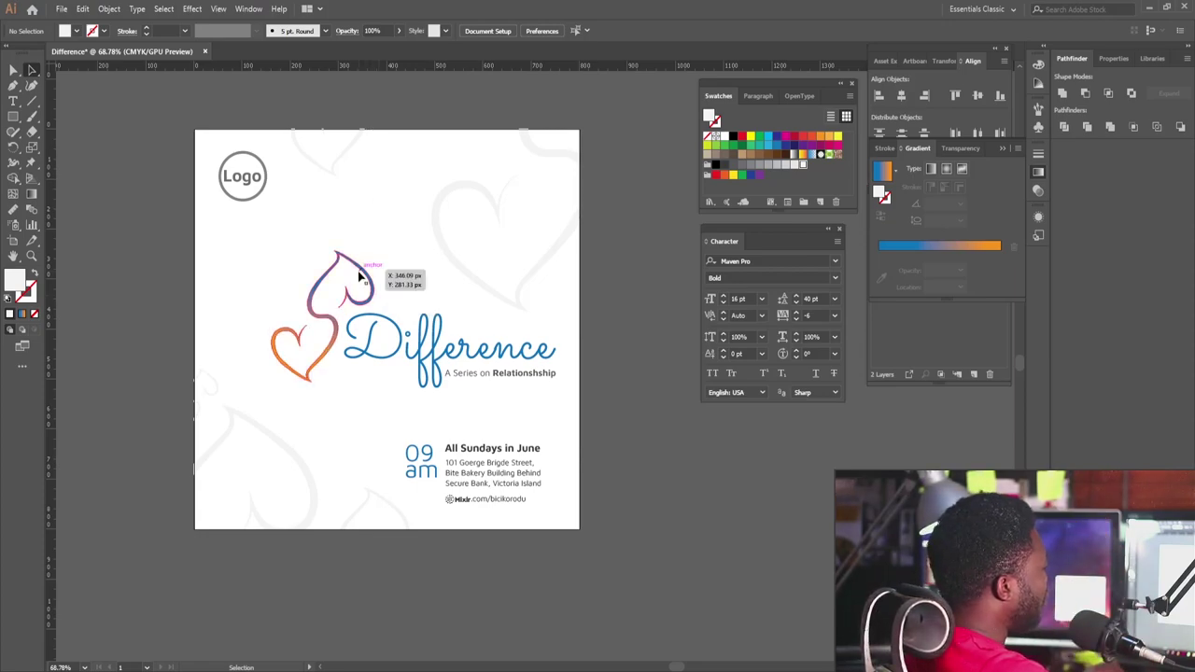
Redirect the double-heart logo's gradient diagonally so it runs from blue on the upper heart to orange on the lower heart.
left_click(374, 256)
left_click_drag(379, 247, 289, 359)
key("ctrl+z")
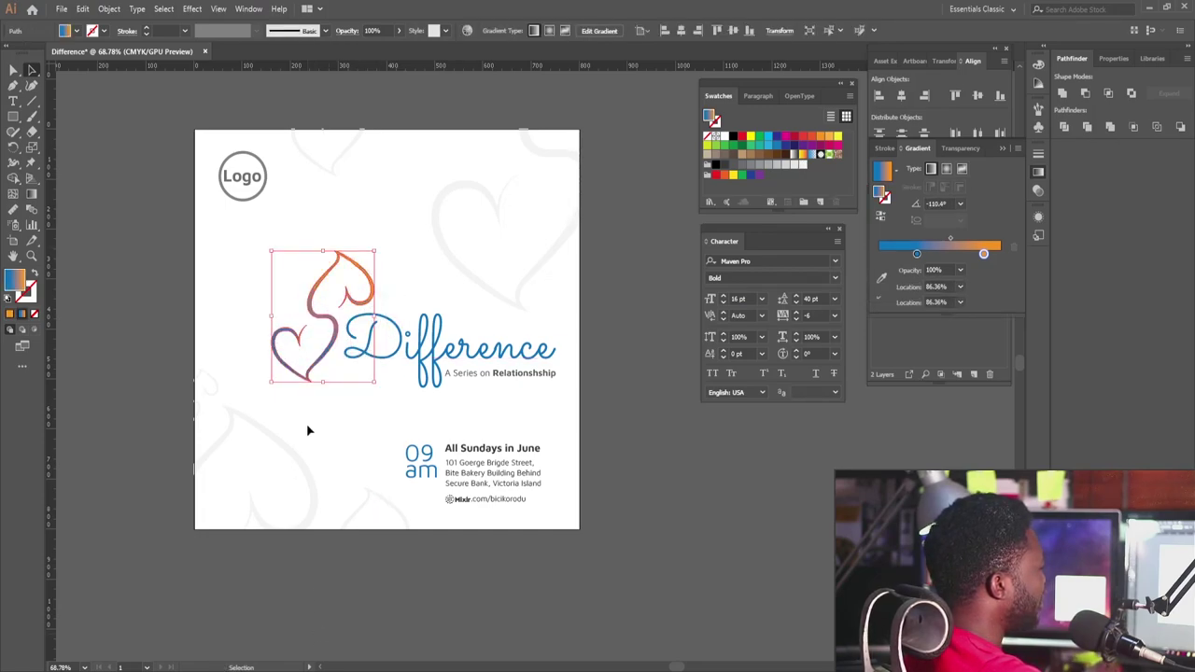
left_click(308, 426)
left_click(365, 267)
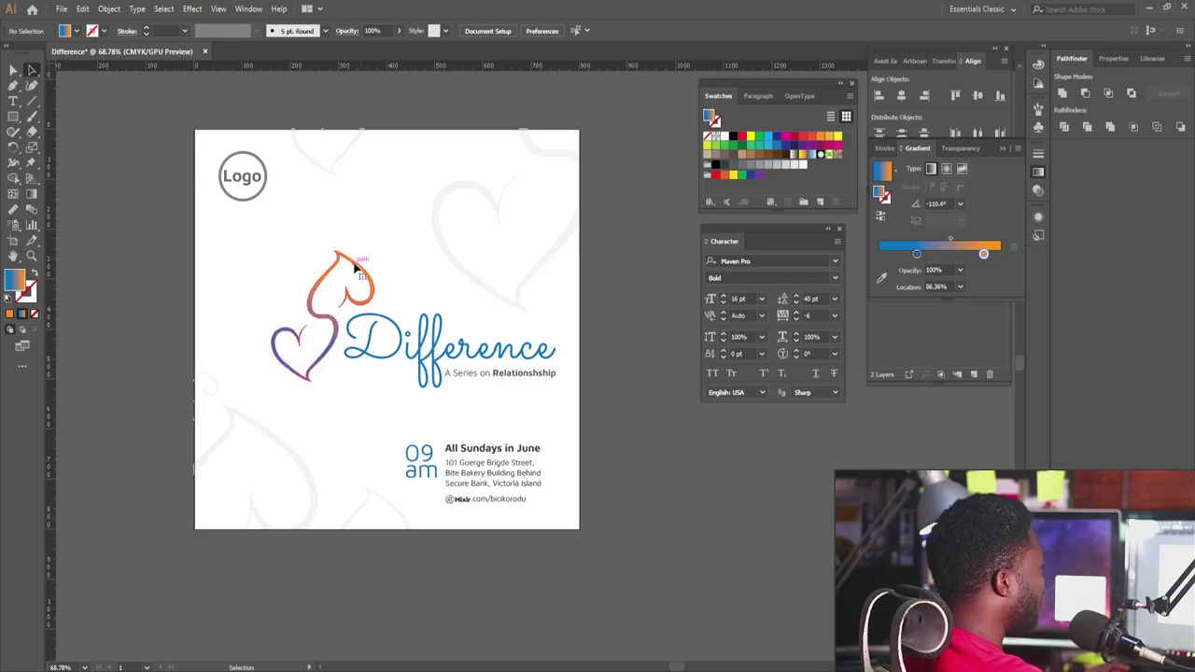
left_click_drag(377, 245, 299, 495)
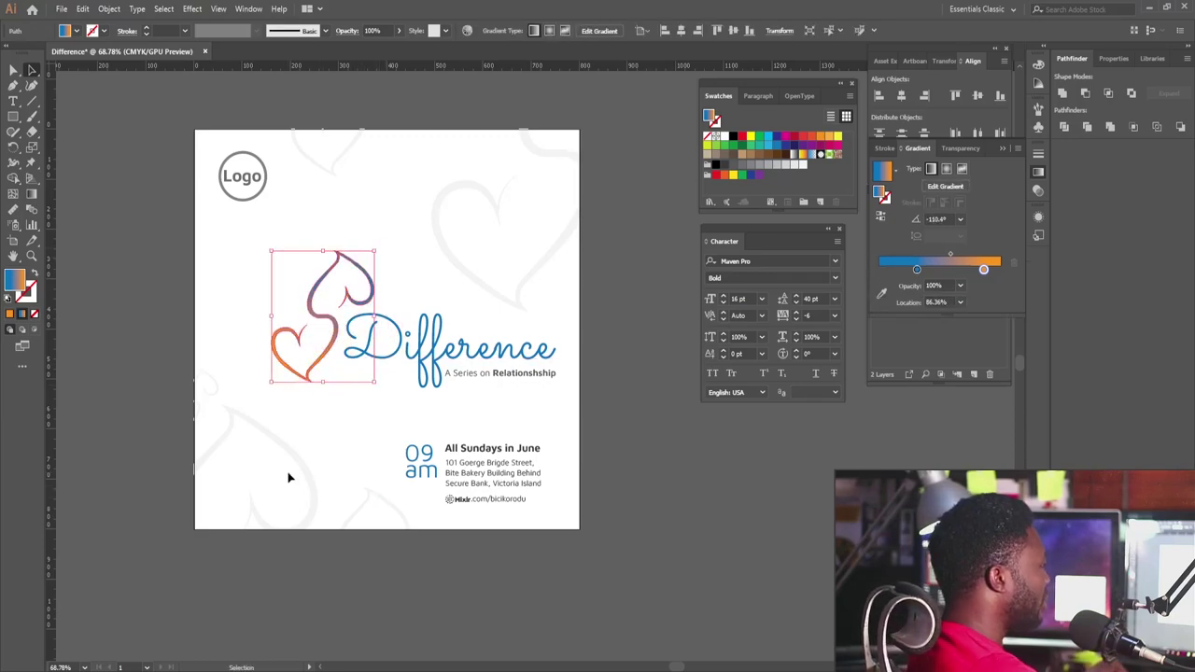
Enlarge the double-heart logo, the "Difference" title and its tagline together, extending them up and toward the artboard's left edge.
key("ctrl+a")
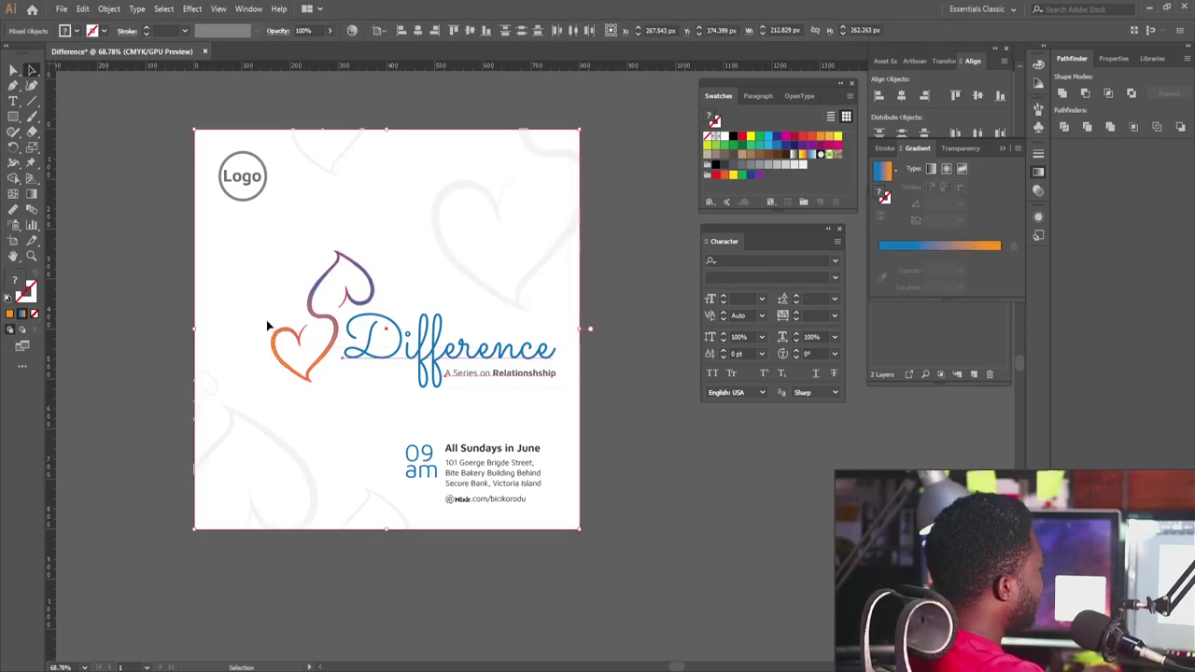
left_click(544, 301, "shift")
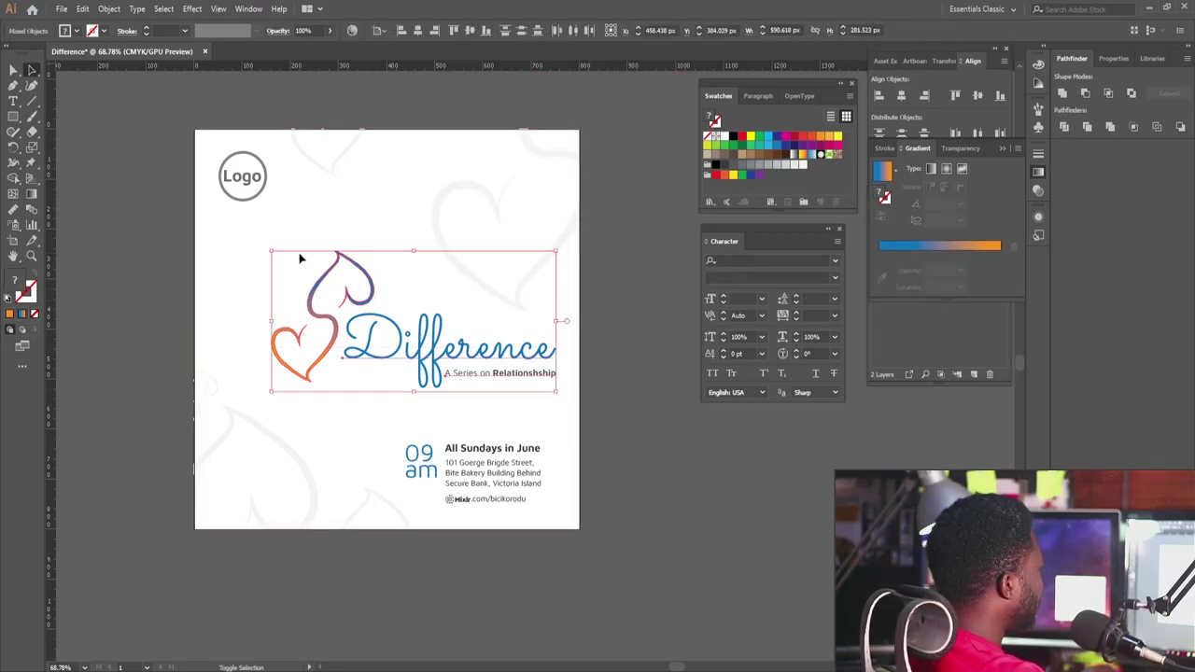
left_click_drag(270, 251, 230, 228)
left_click(624, 368)
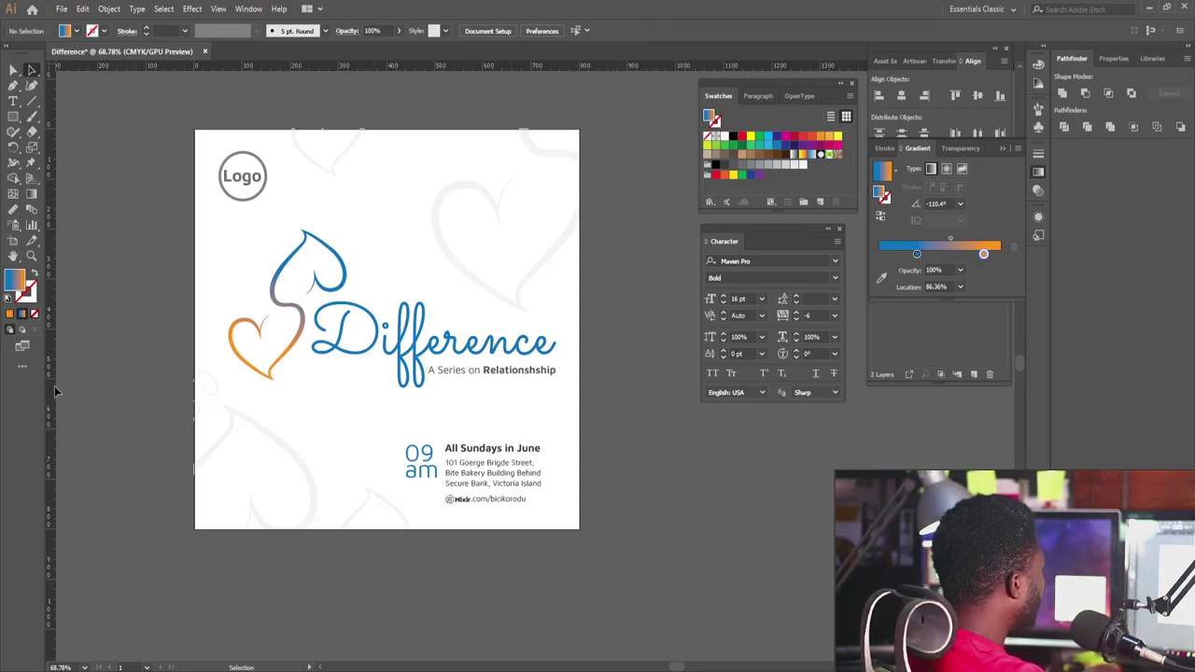
Show the hidden guides and clear all of them from the document.
left_click_drag(64, 385, 429, 381)
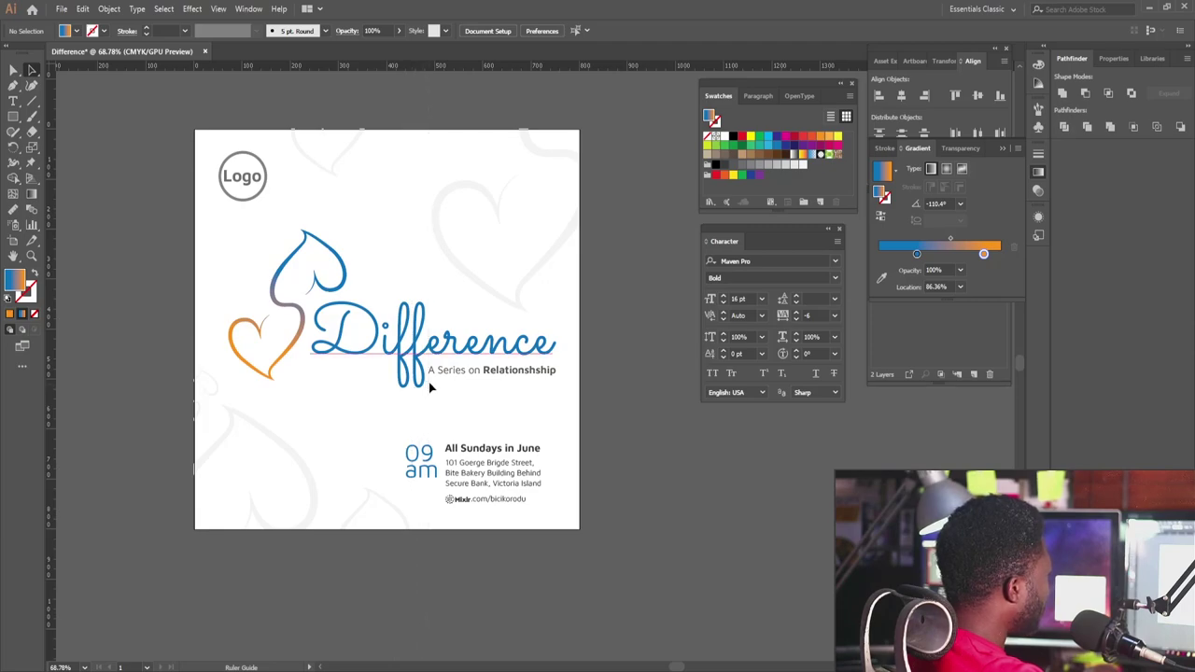
left_click(166, 8)
mouse_move(220, 9)
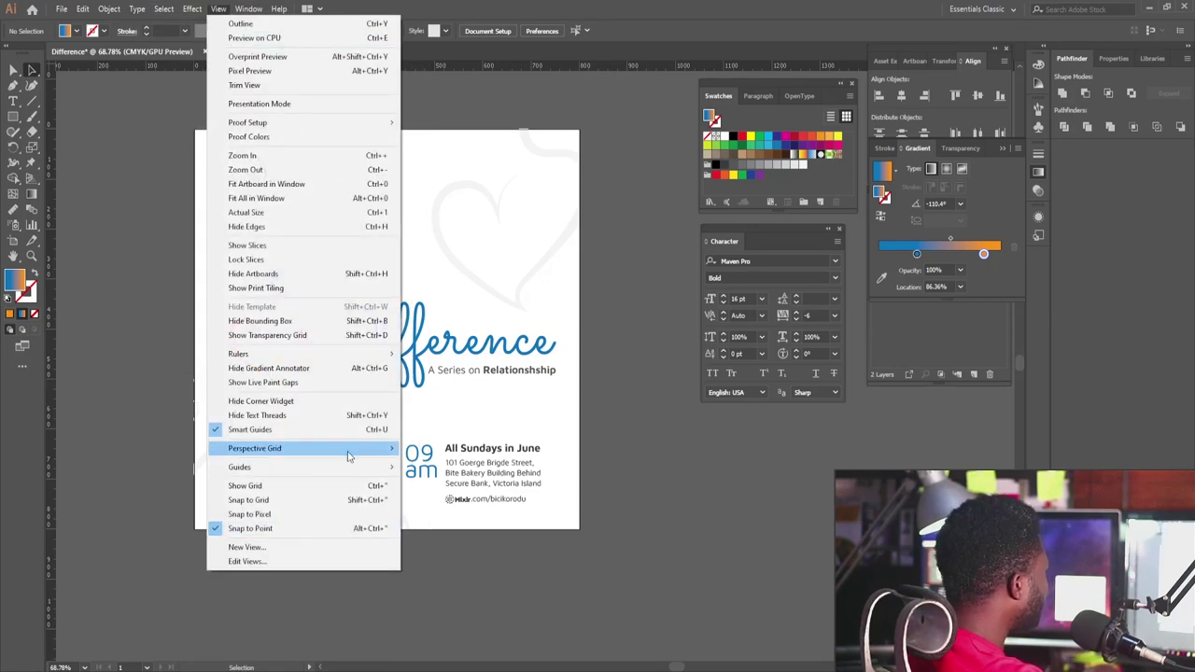
mouse_move(368, 467)
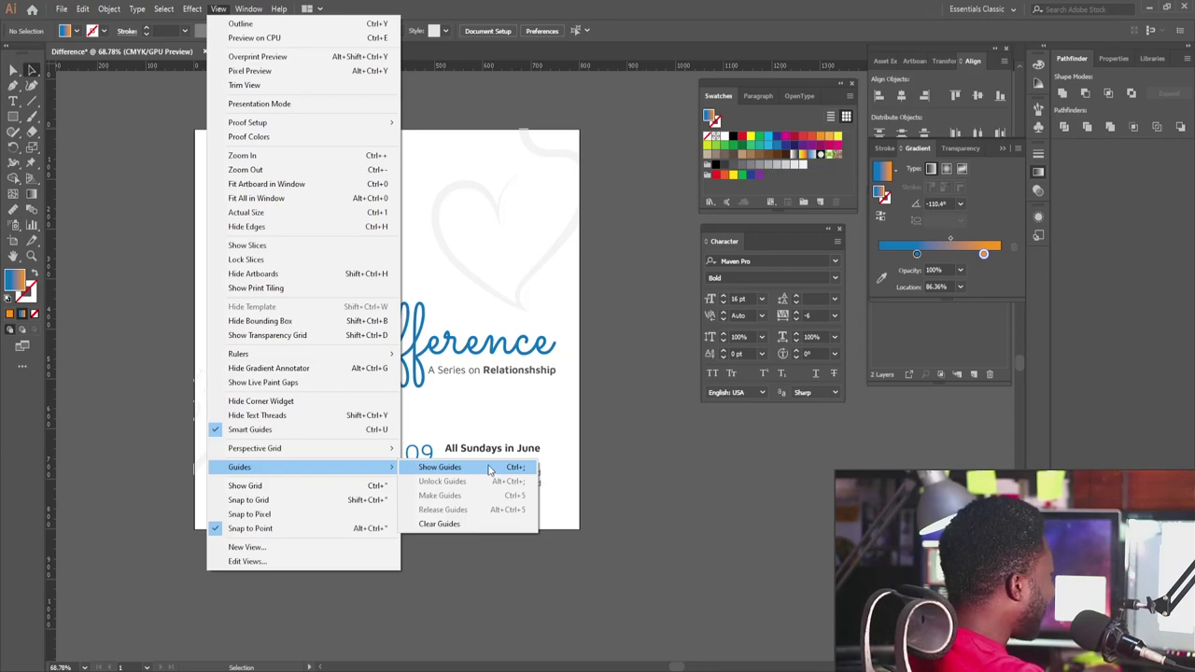
left_click(489, 469)
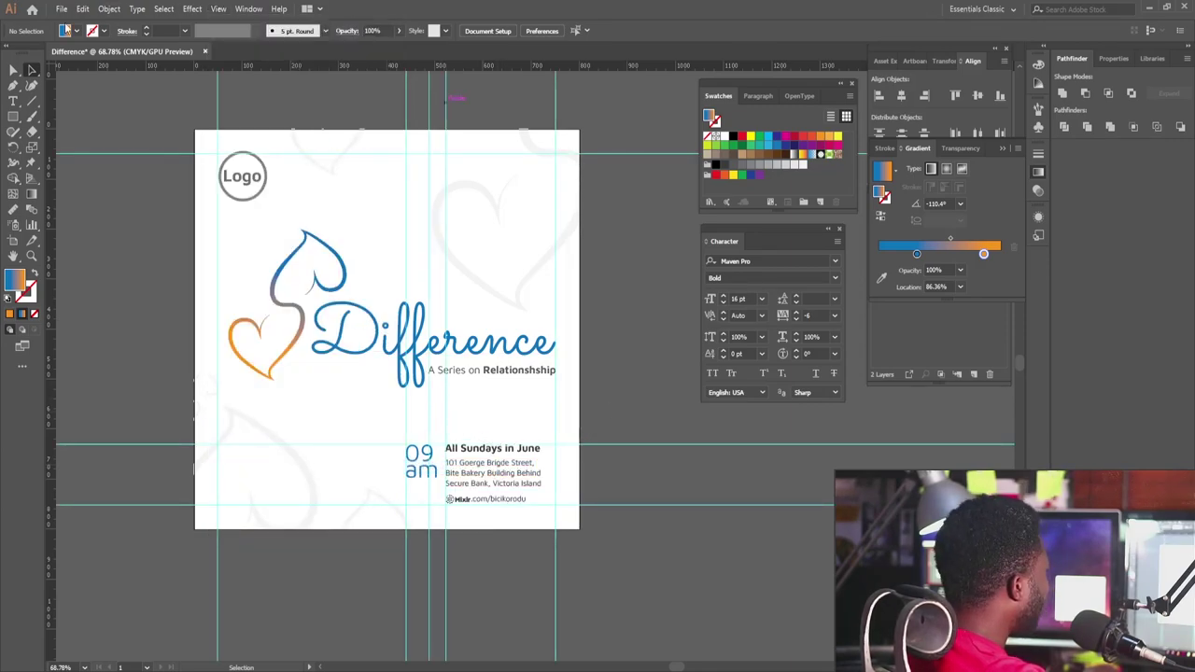
left_click(138, 11)
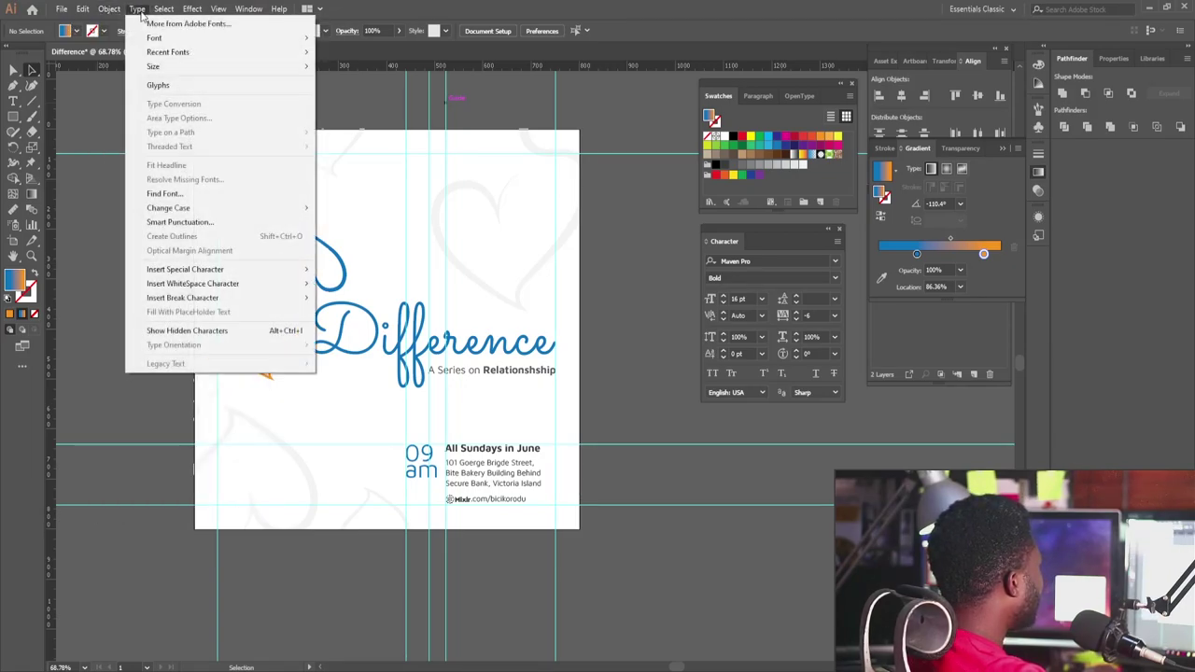
mouse_move(227, 13)
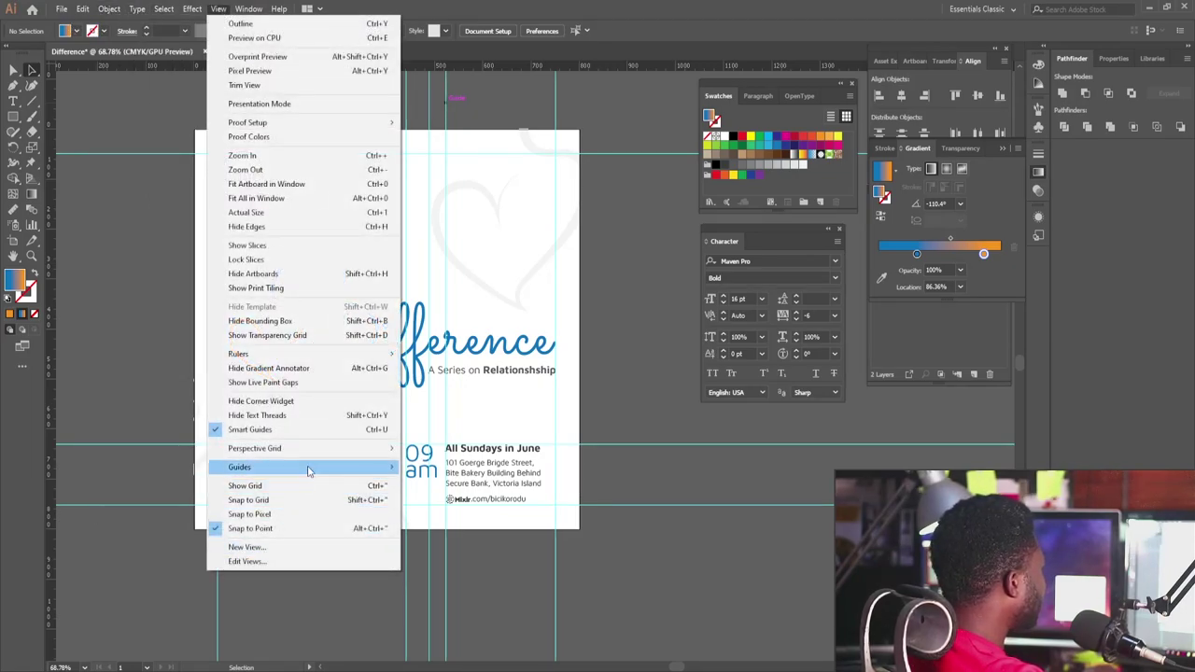
mouse_move(352, 470)
left_click(465, 524)
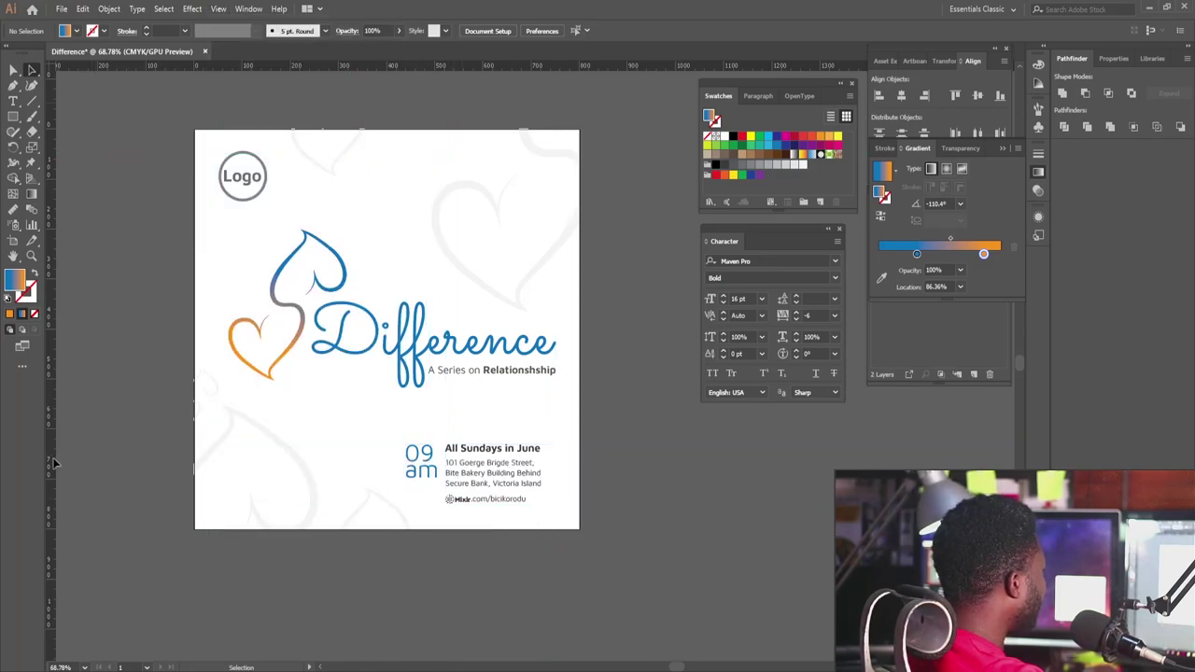
Place a vertical guide at the tagline's first letter and enlarge the time and event details to about 363 x 146 px to align with it.
left_click_drag(54, 463, 429, 375)
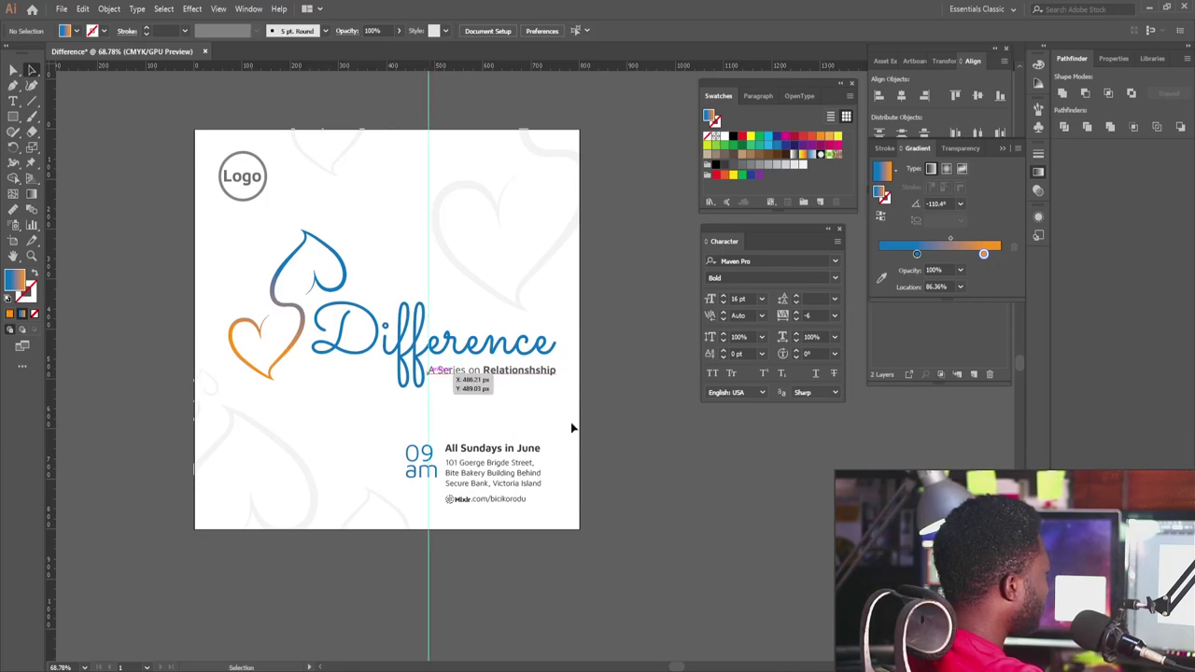
left_click_drag(395, 504, 393, 504)
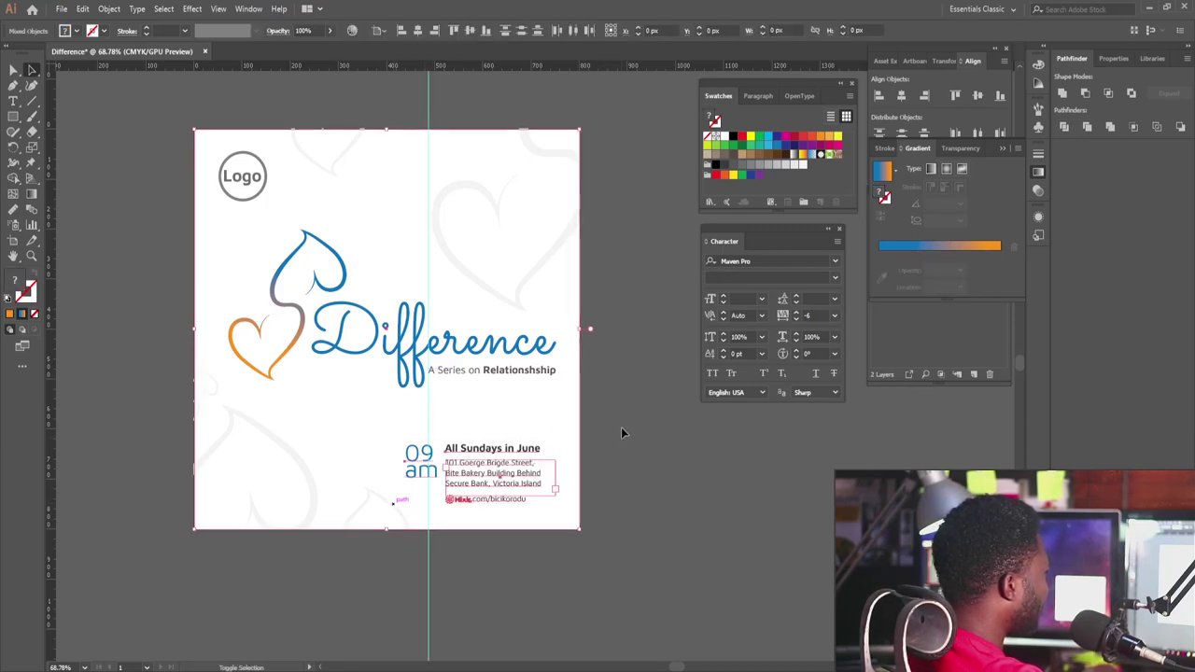
left_click(552, 428, "shift")
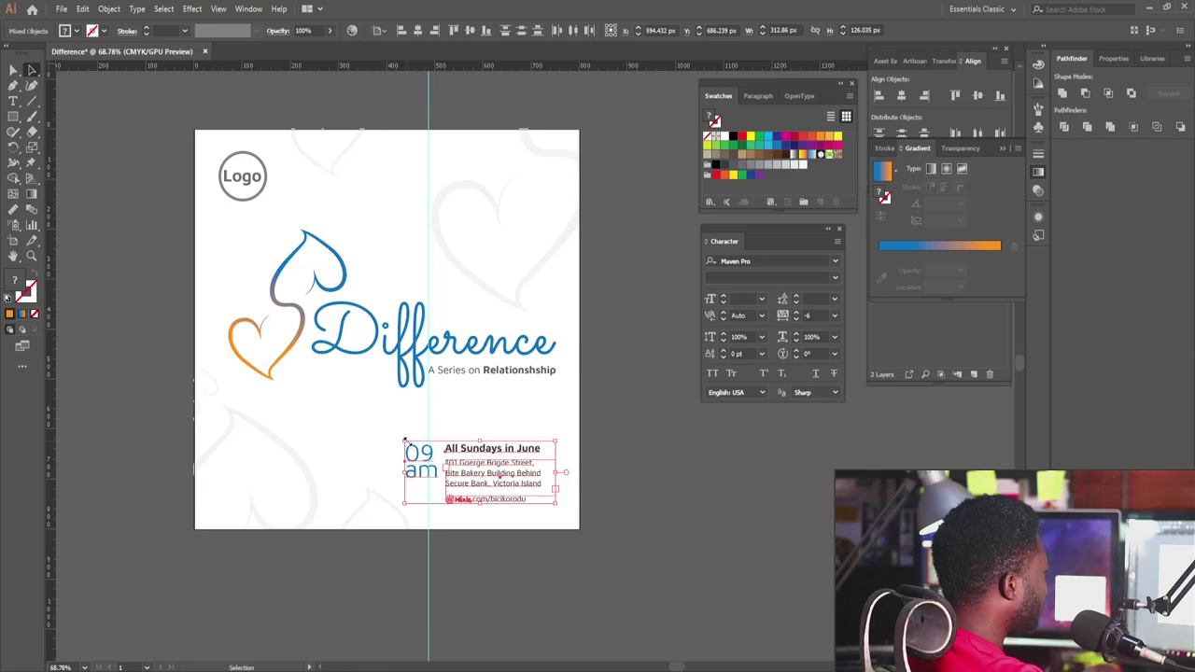
left_click_drag(405, 440, 383, 427)
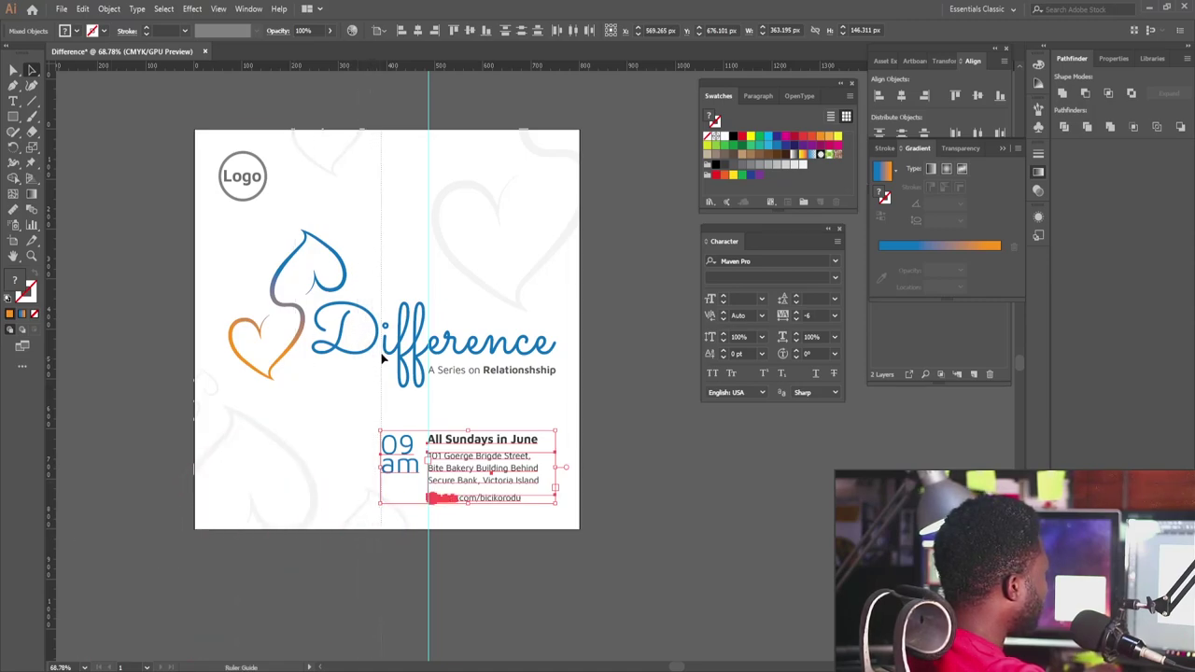
left_click_drag(384, 357, 384, 360)
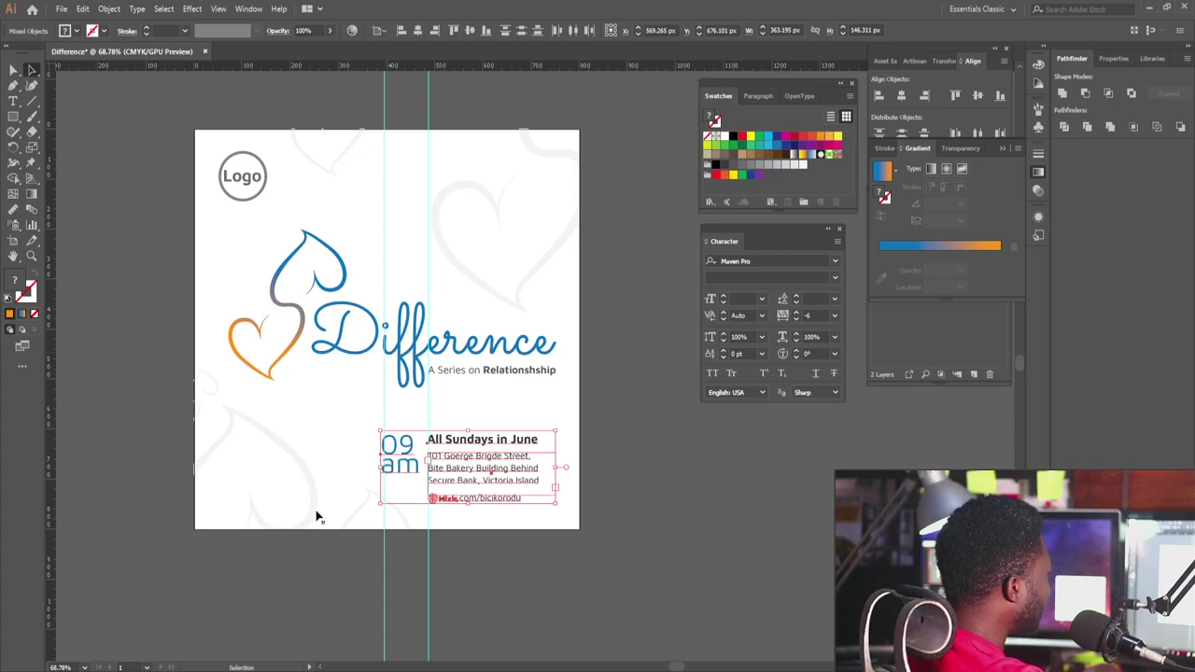
scroll(385, 391, "up", 3)
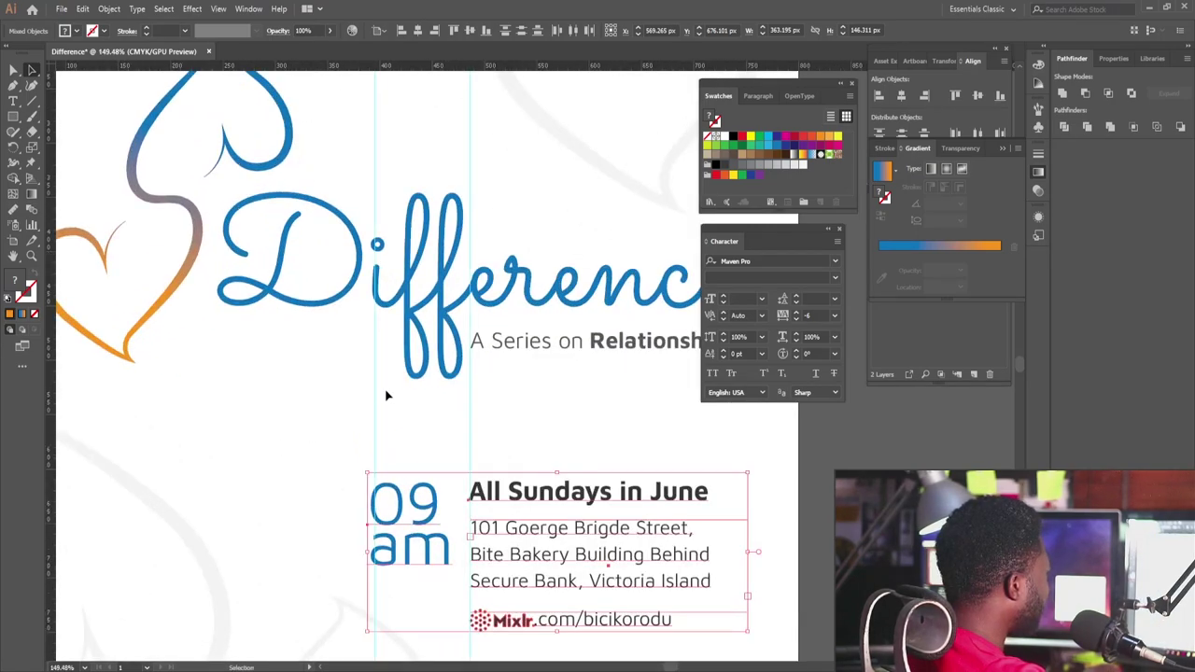
left_click(376, 229)
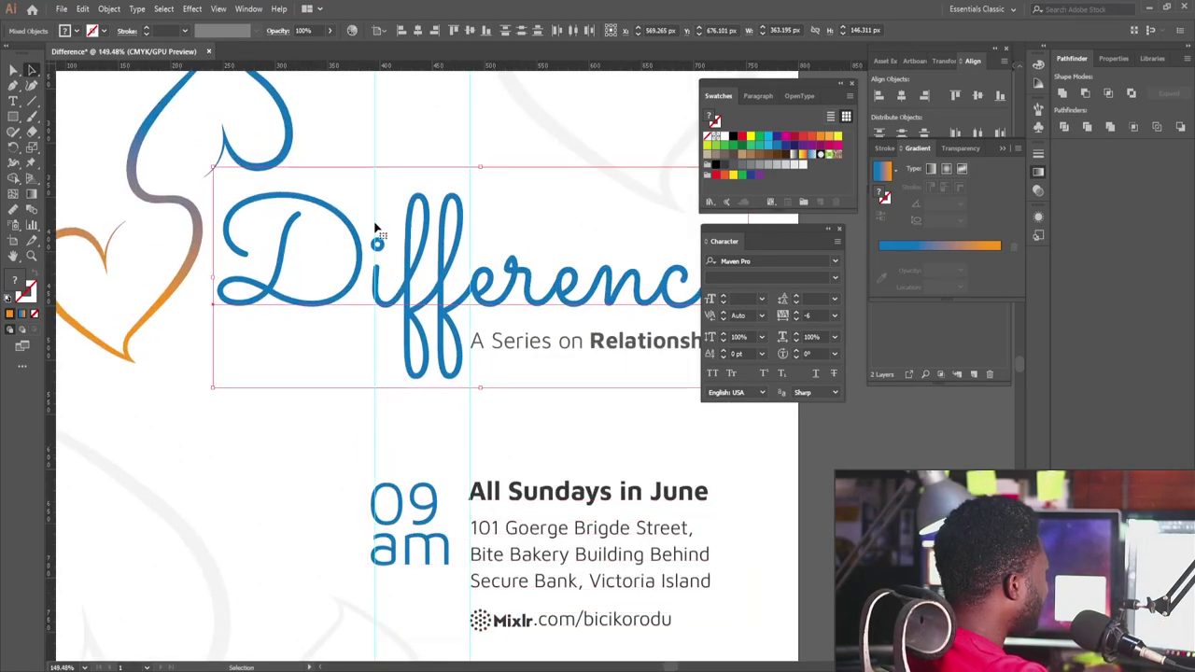
key("ctrl+z")
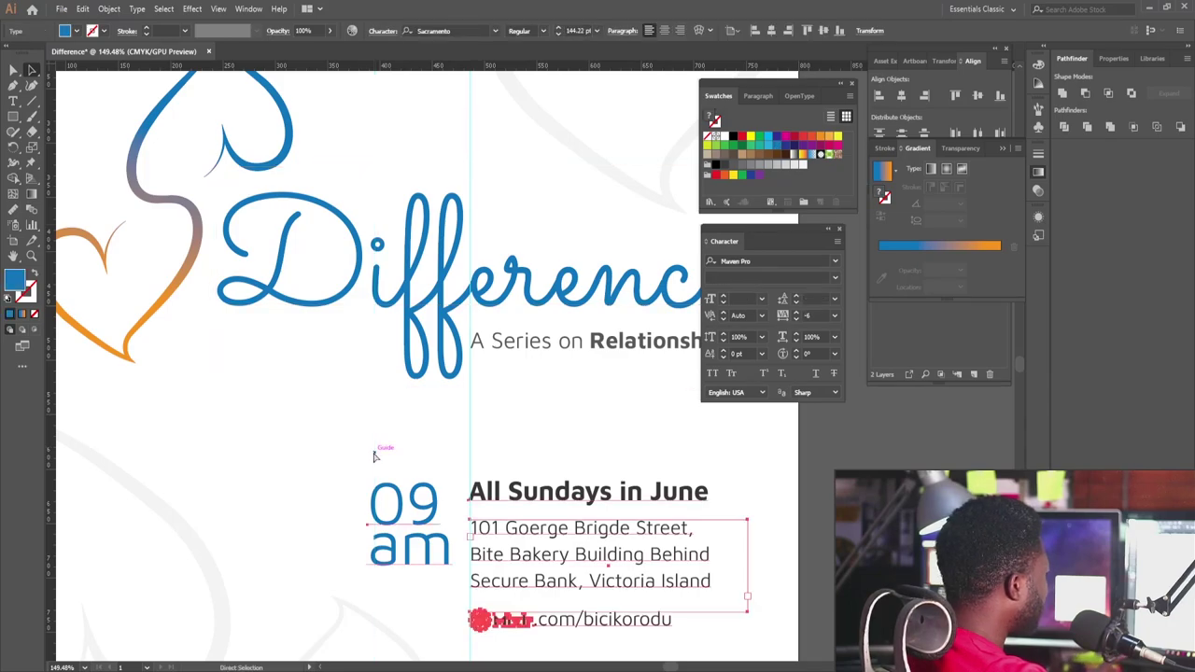
Place a vertical guide along the stem of the "i" in "Difference" to compare it with the left edge of "09 am".
left_click_drag(52, 495, 374, 309)
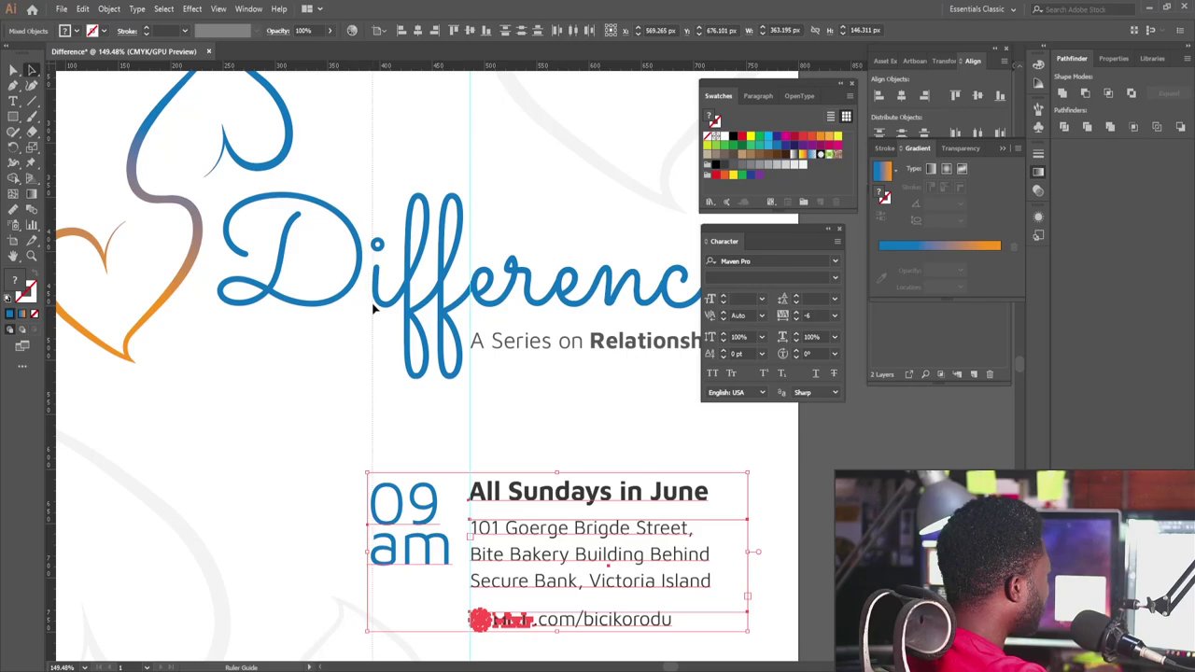
left_click_drag(506, 427, 382, 437)
left_click_drag(782, 427, 606, 463)
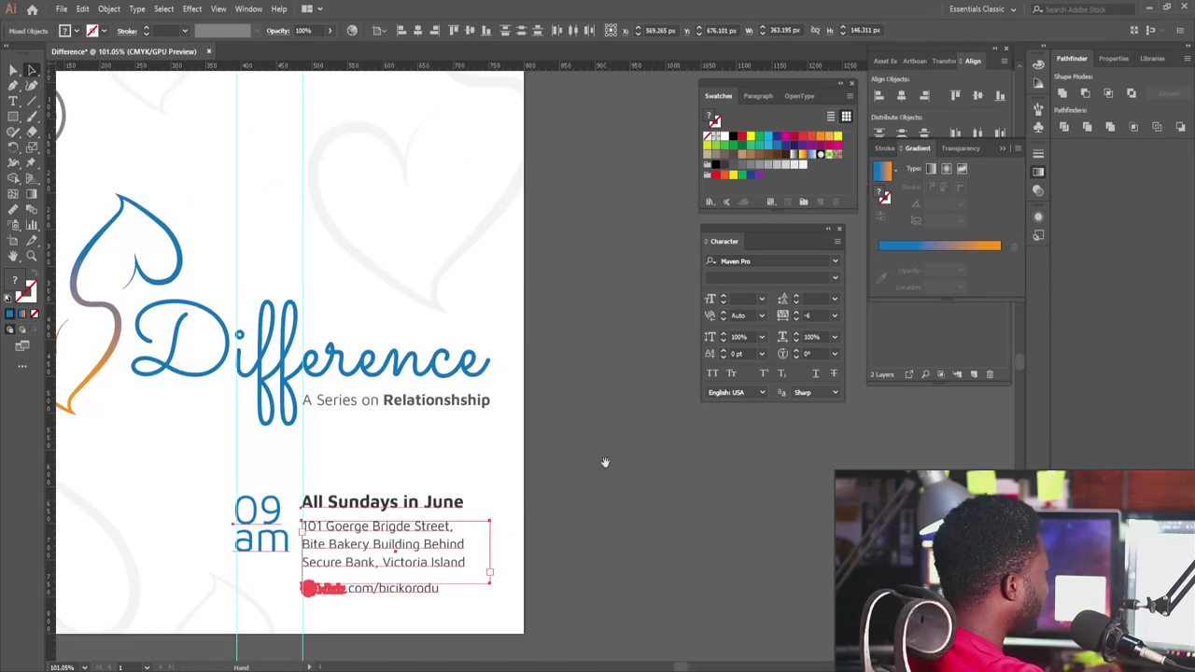
left_click_drag(530, 436, 450, 463)
left_click_drag(382, 566, 395, 498)
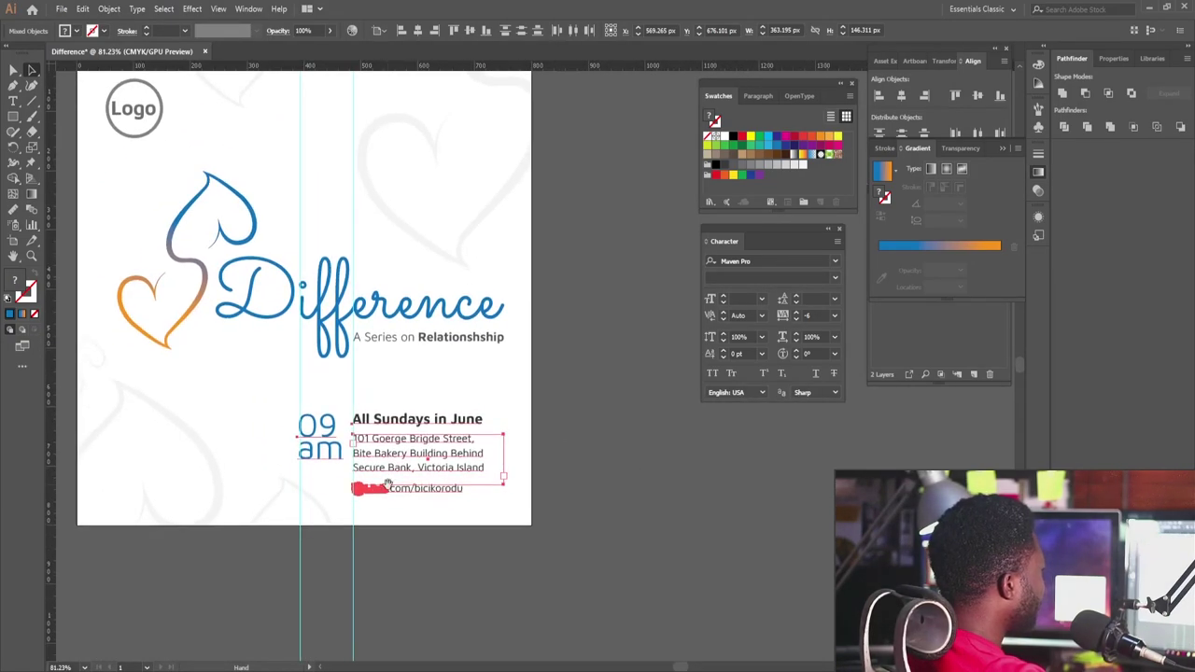
left_click(630, 523, "ctrl")
left_click(632, 523)
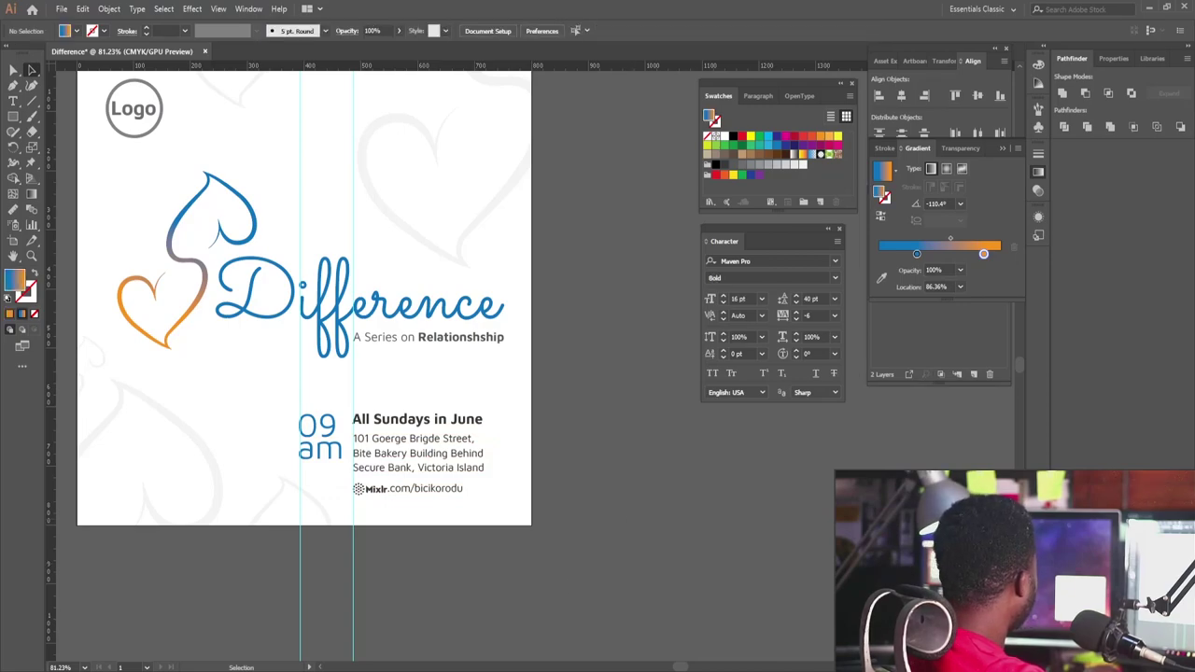